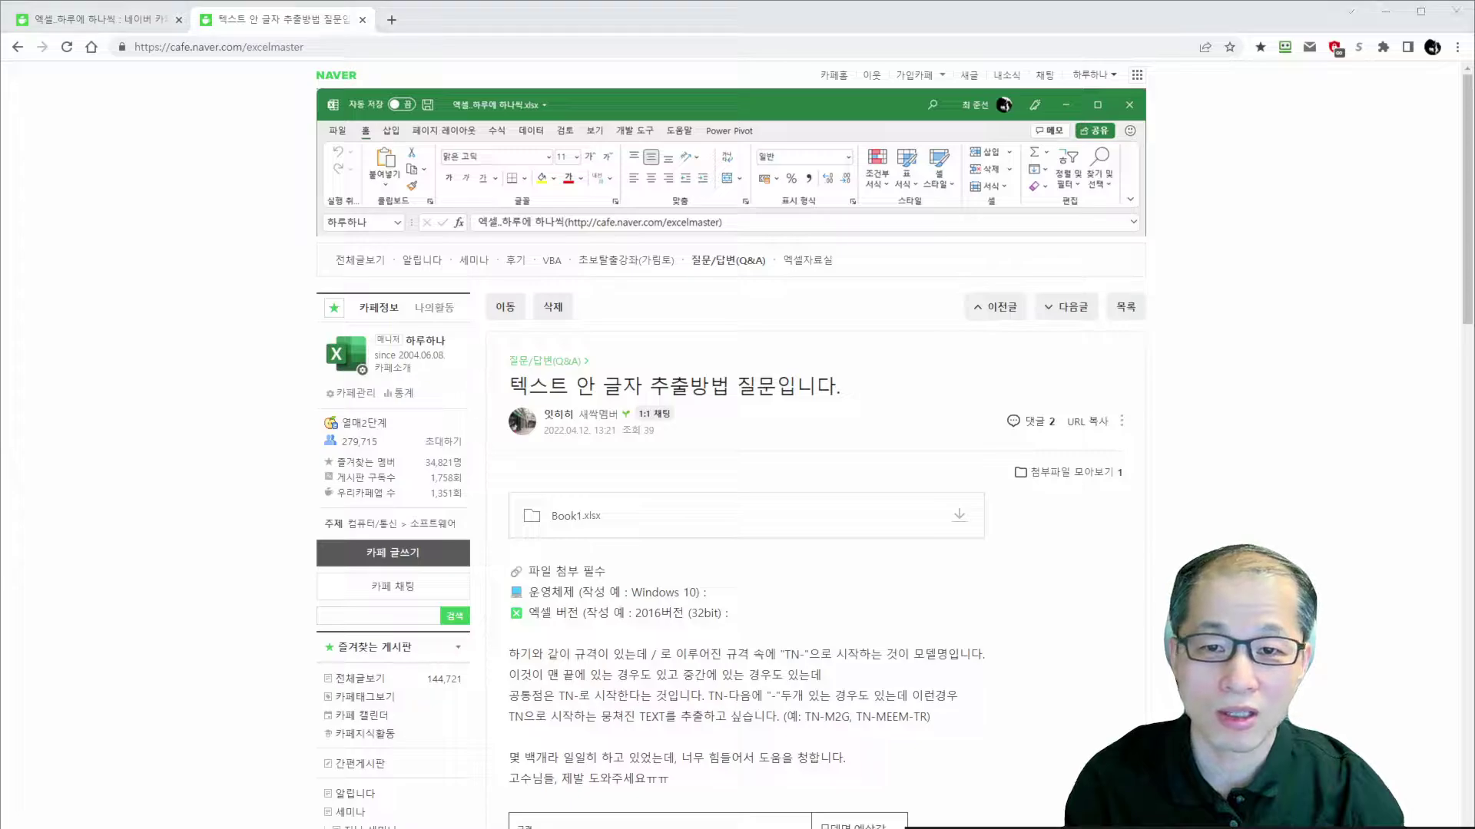
- Read the forum question on extracting TN- model names, including its Book1.xlsx attachment, the example names and every row of the 규격 table
drag(489, 398, 735, 399)
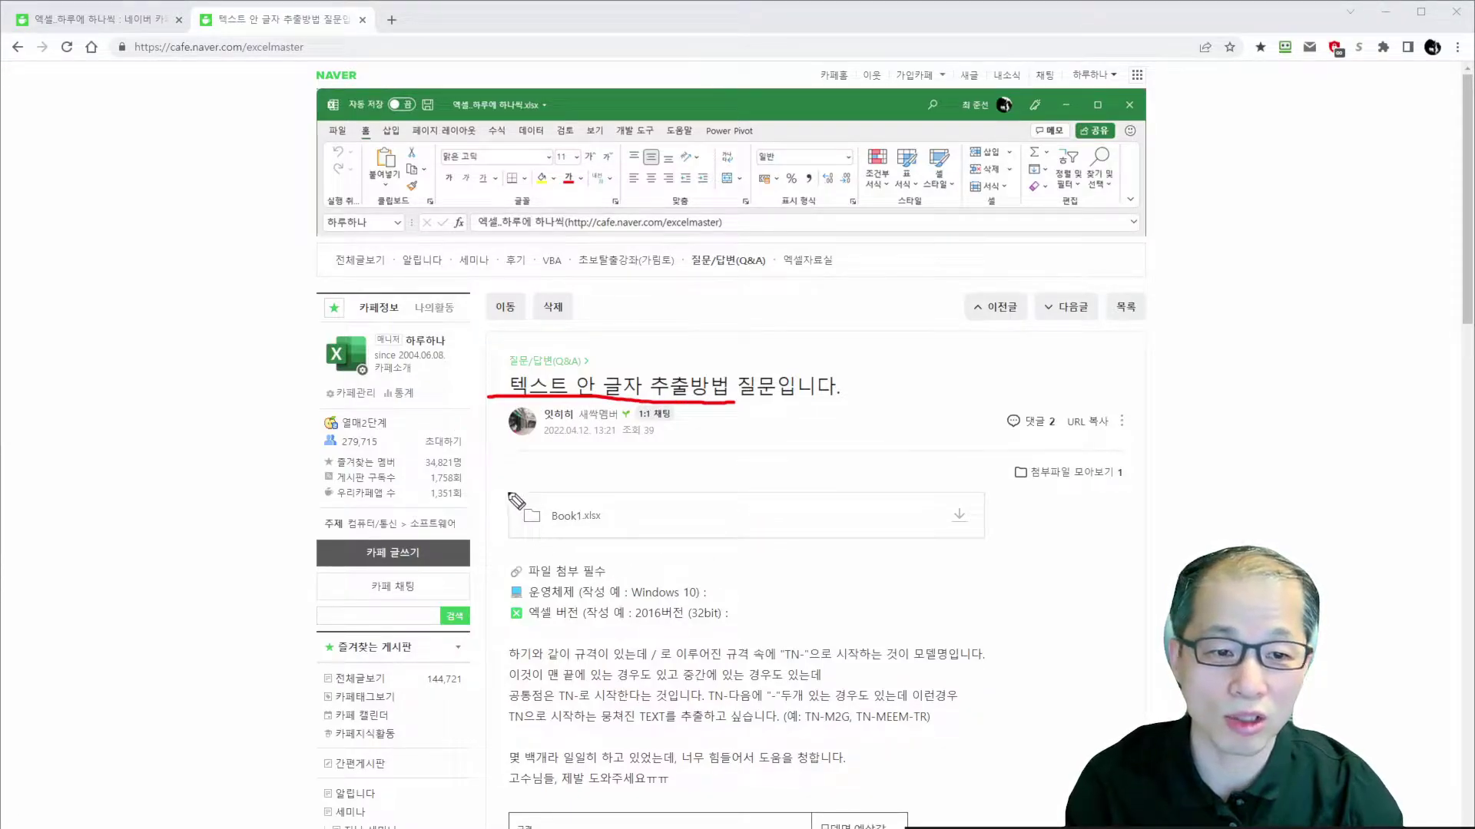
drag(507, 491, 505, 530)
drag(1000, 492, 992, 546)
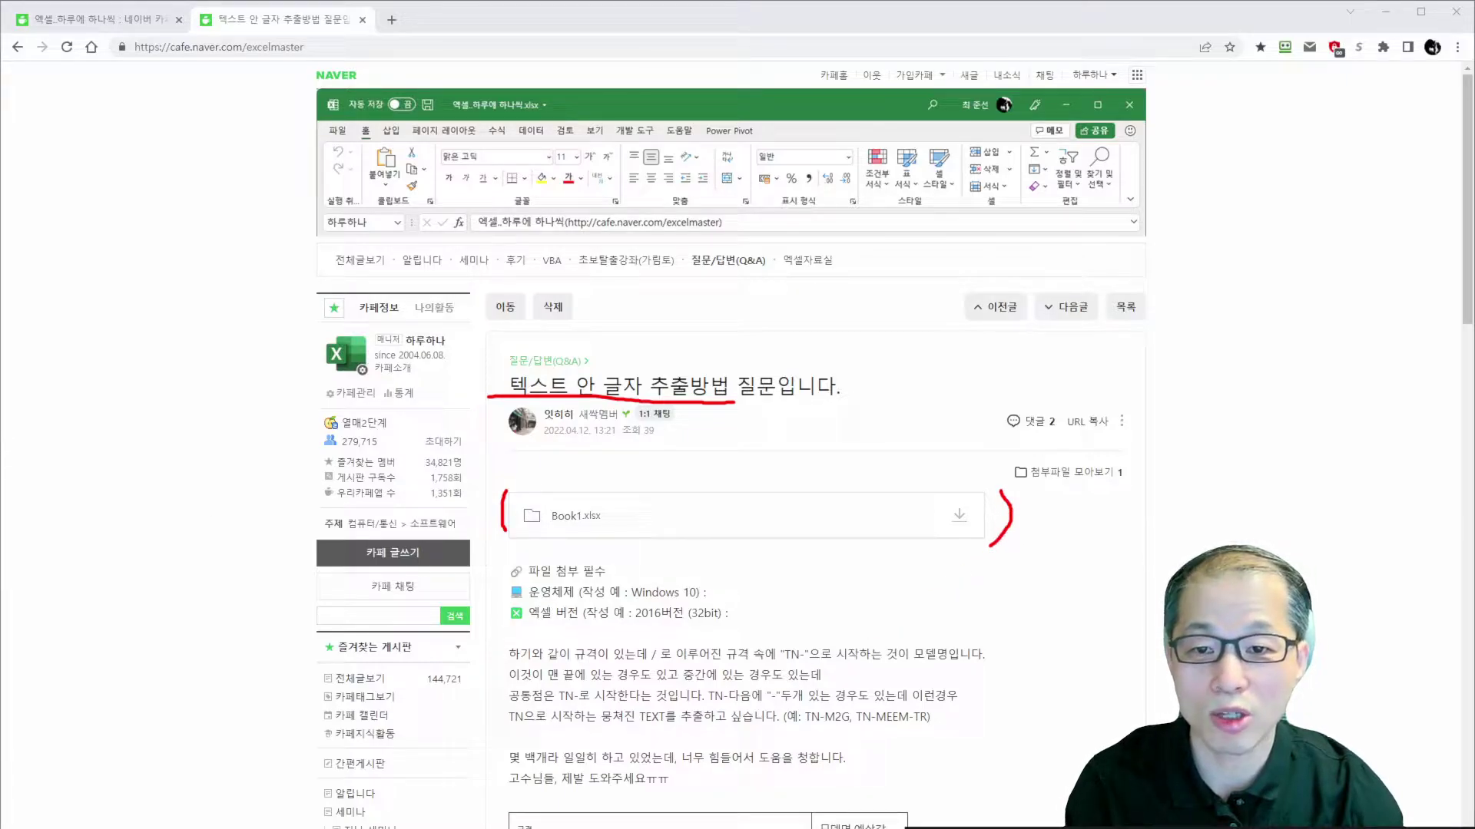
key(Escape)
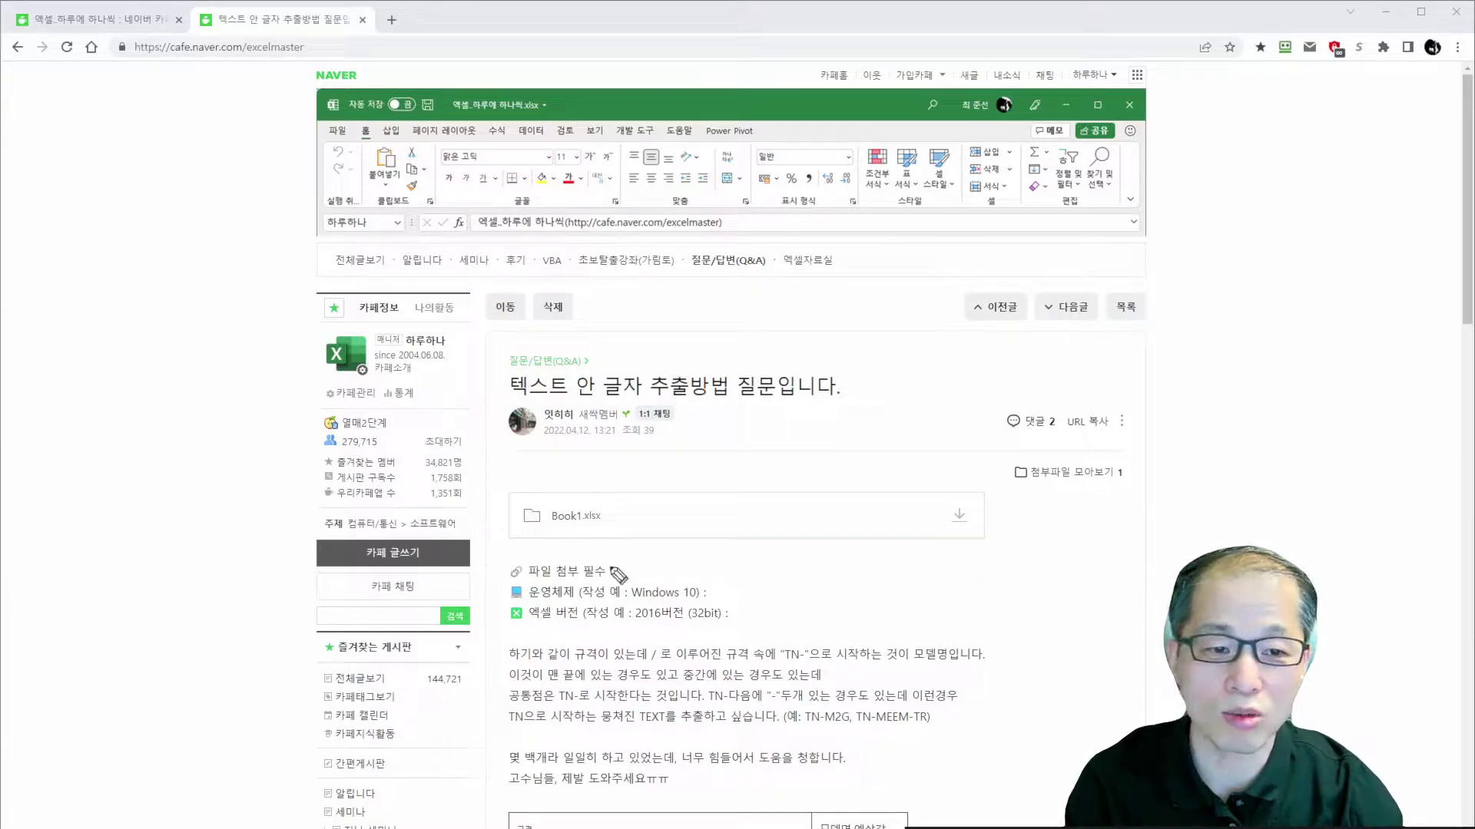
scroll(666, 582, down, 4)
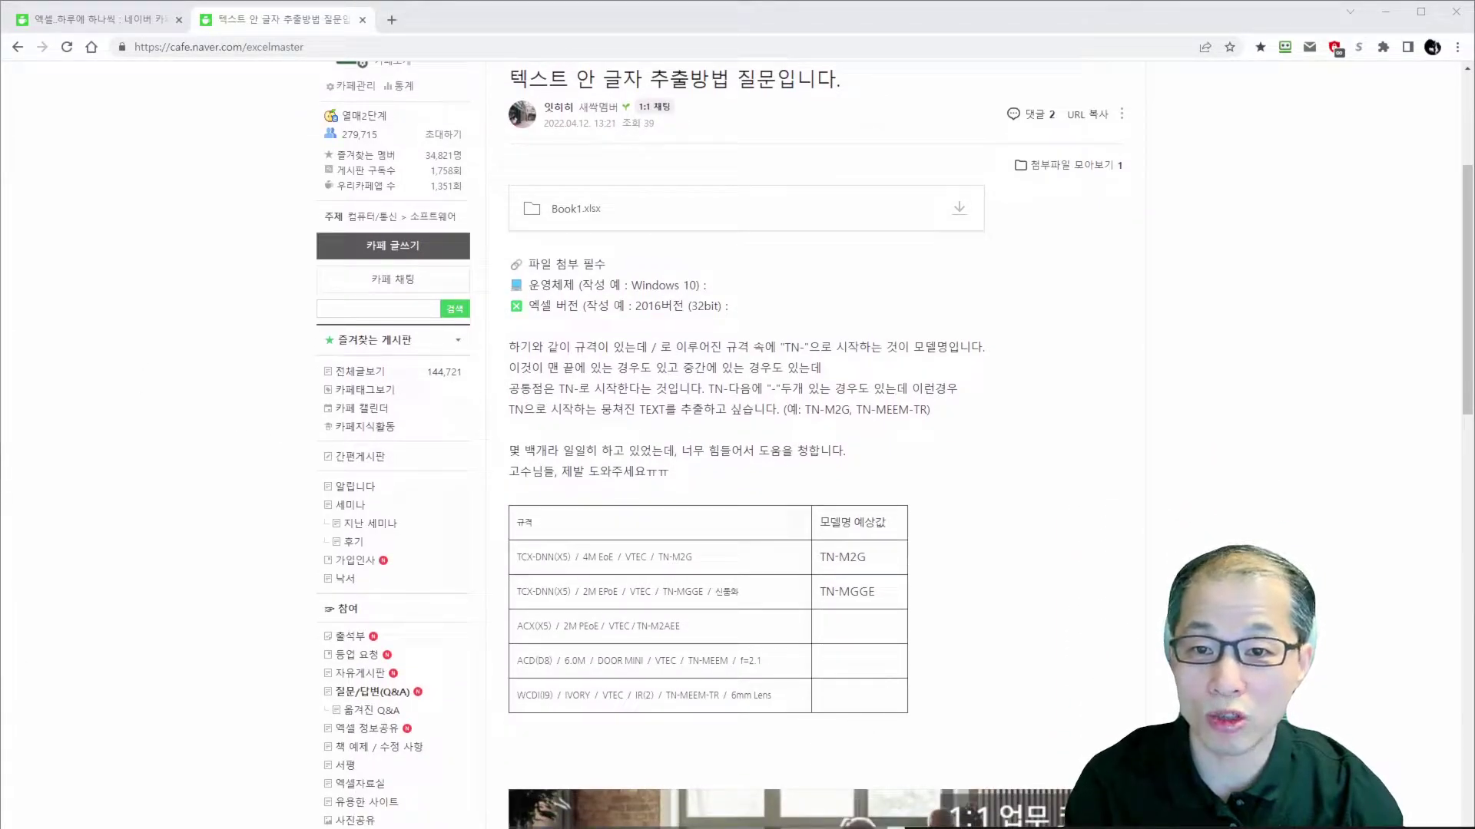
mouse_move(508, 542)
mouse_down()
mouse_move(492, 608)
mouse_move(505, 710)
mouse_up()
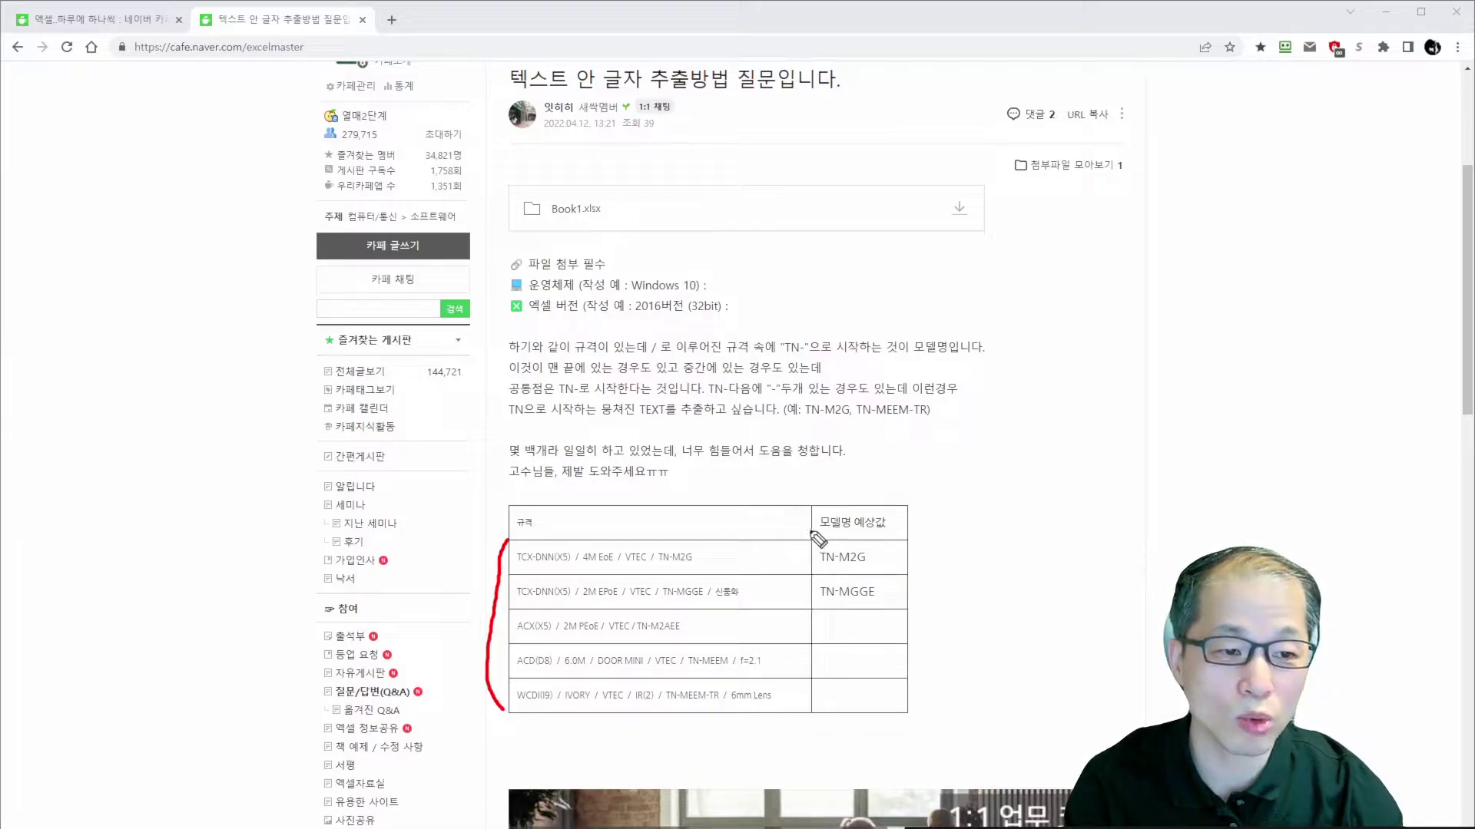
drag(810, 530, 874, 529)
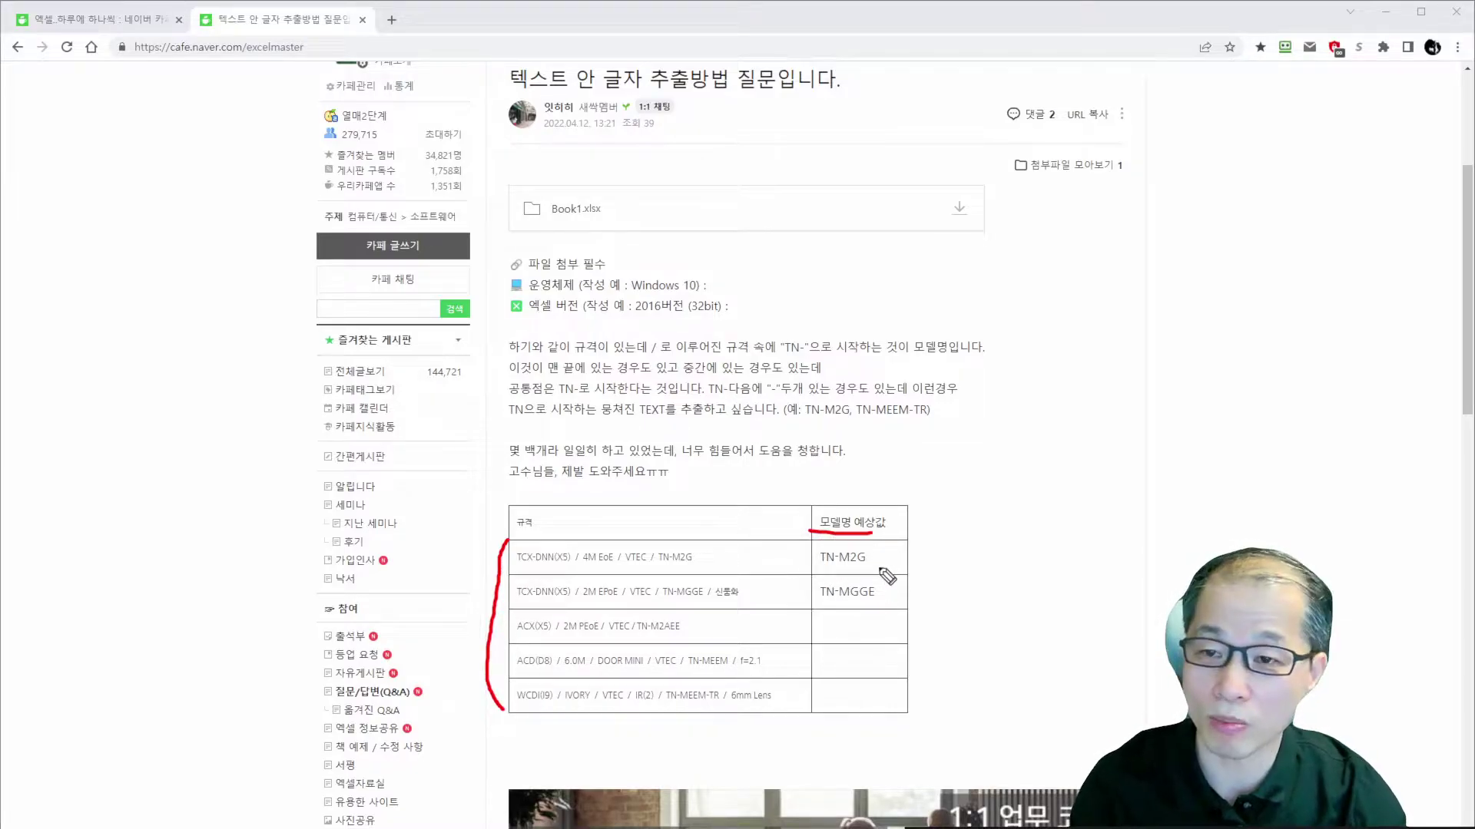
drag(786, 421, 944, 422)
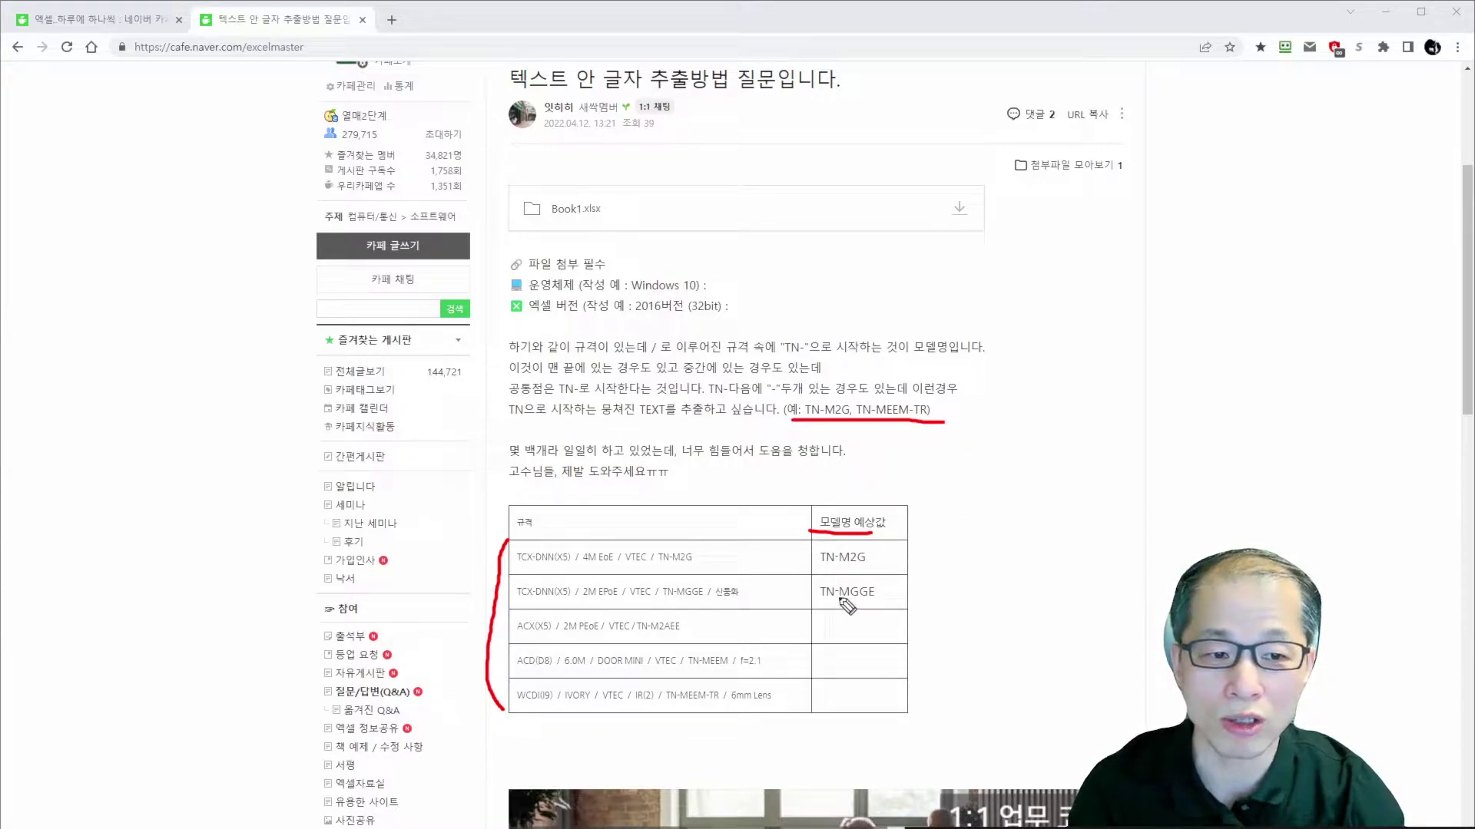
mouse_move(703, 567)
mouse_down()
mouse_move(670, 584)
mouse_move(655, 547)
mouse_move(700, 542)
mouse_move(708, 570)
mouse_move(667, 614)
mouse_move(667, 583)
mouse_move(712, 591)
mouse_move(688, 635)
mouse_move(645, 635)
mouse_move(690, 630)
mouse_up()
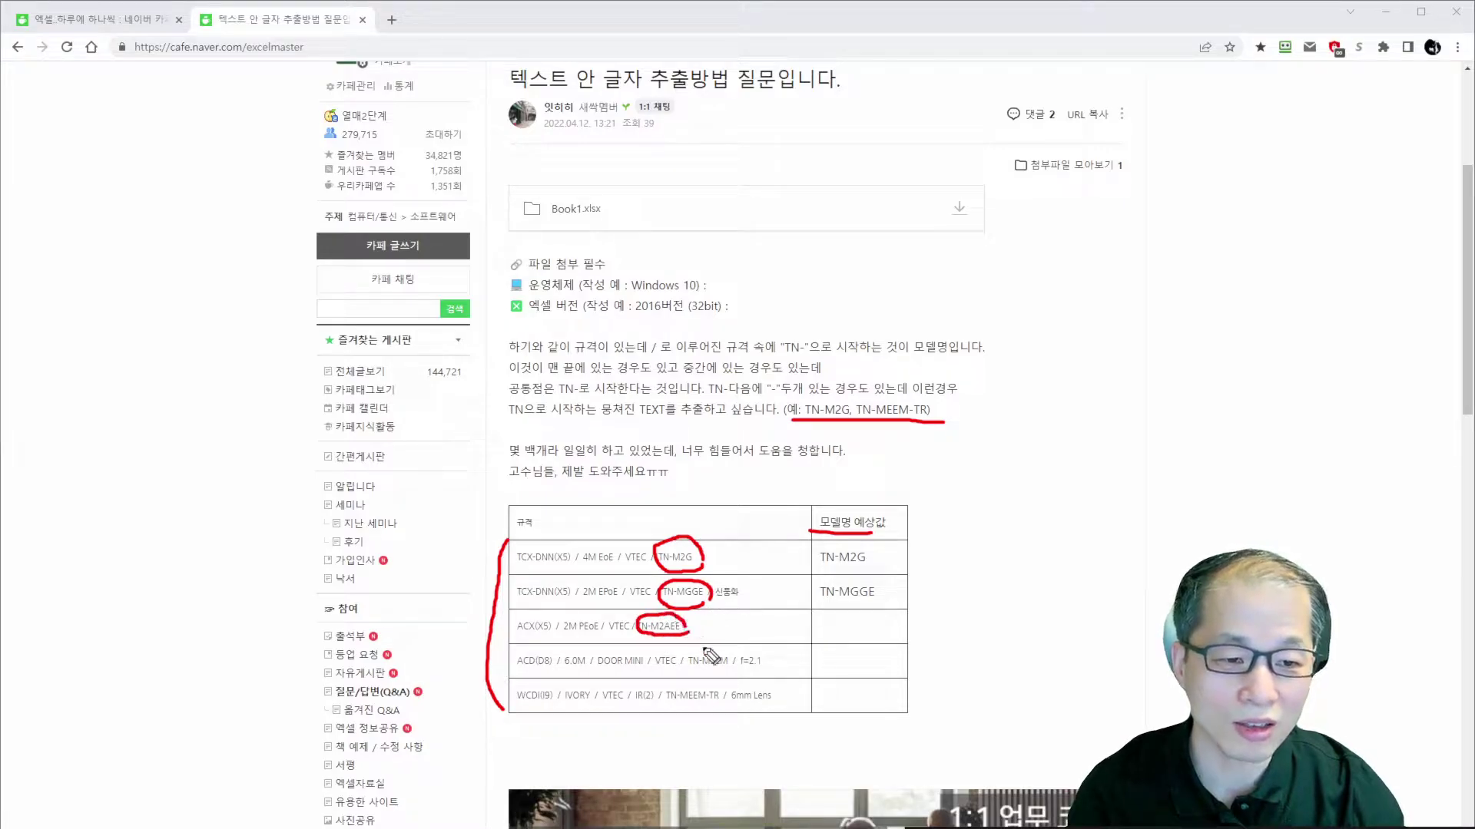
mouse_move(738, 675)
mouse_down()
mouse_move(687, 660)
mouse_move(753, 665)
mouse_move(722, 715)
mouse_move(662, 701)
mouse_move(727, 691)
mouse_up()
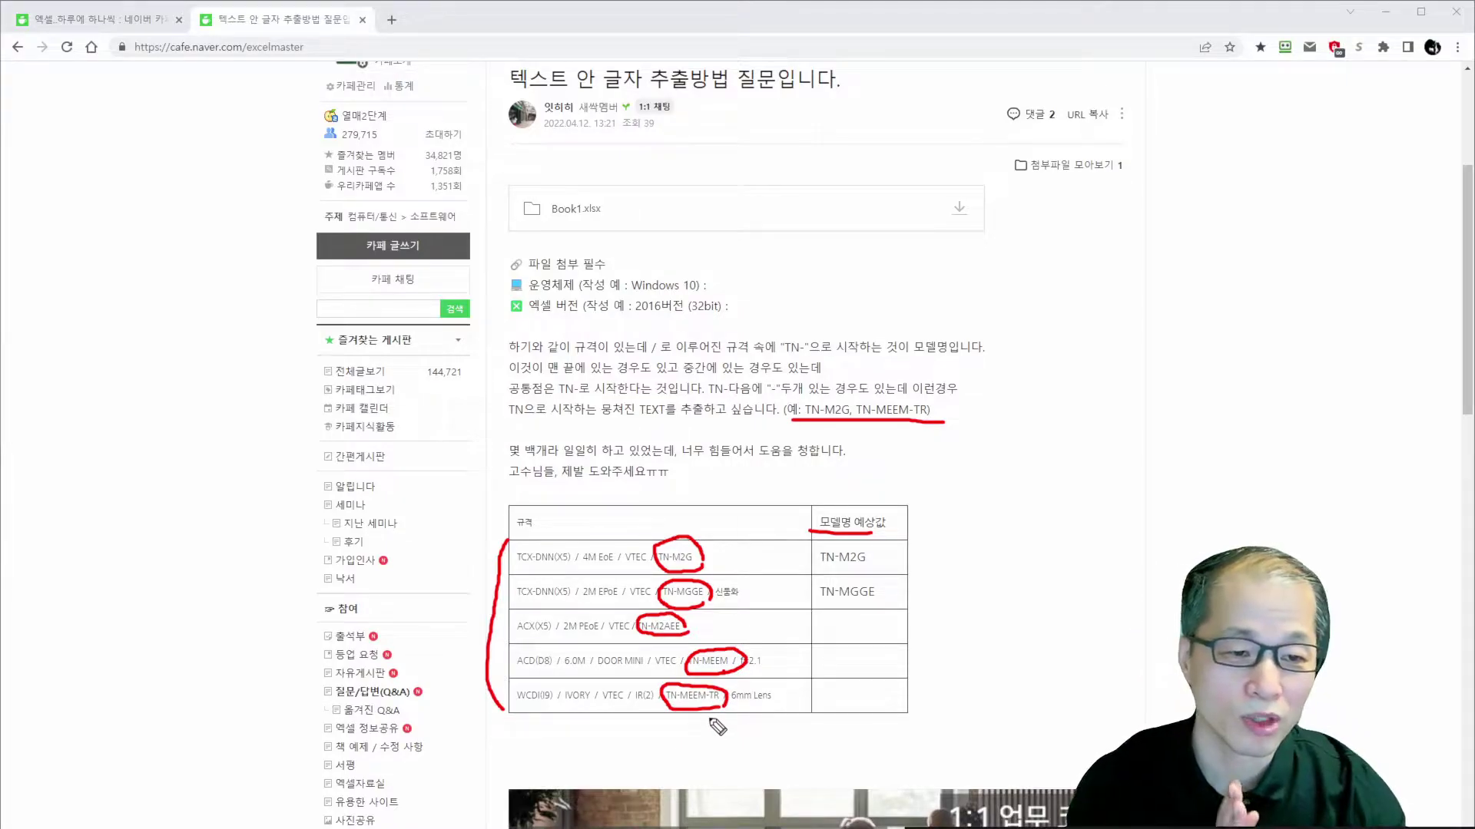
click(546, 549)
drag(546, 550, 549, 569)
mouse_move(608, 546)
mouse_down()
mouse_move(609, 568)
mouse_move(637, 561)
mouse_up()
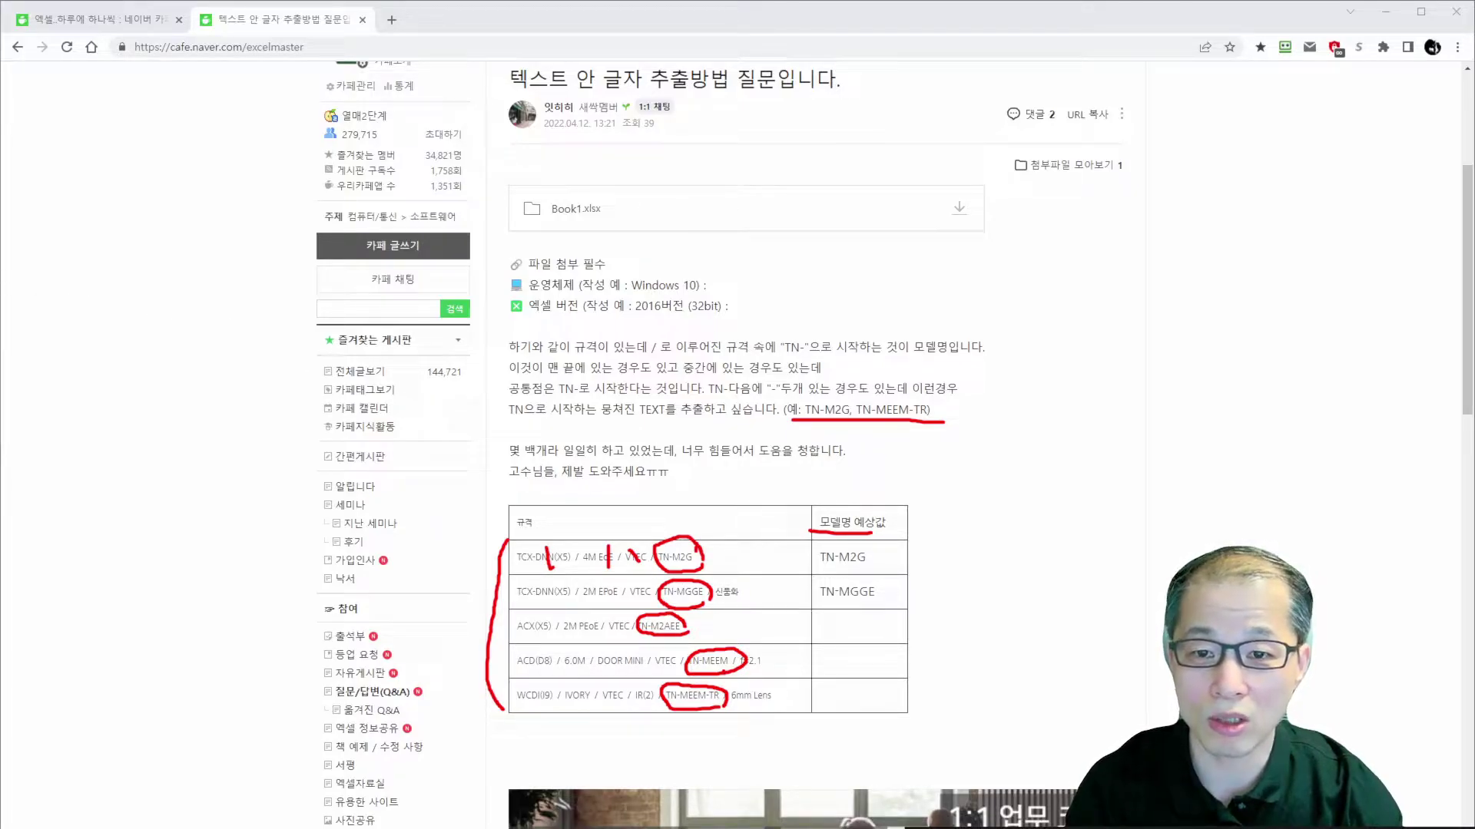
key(Escape)
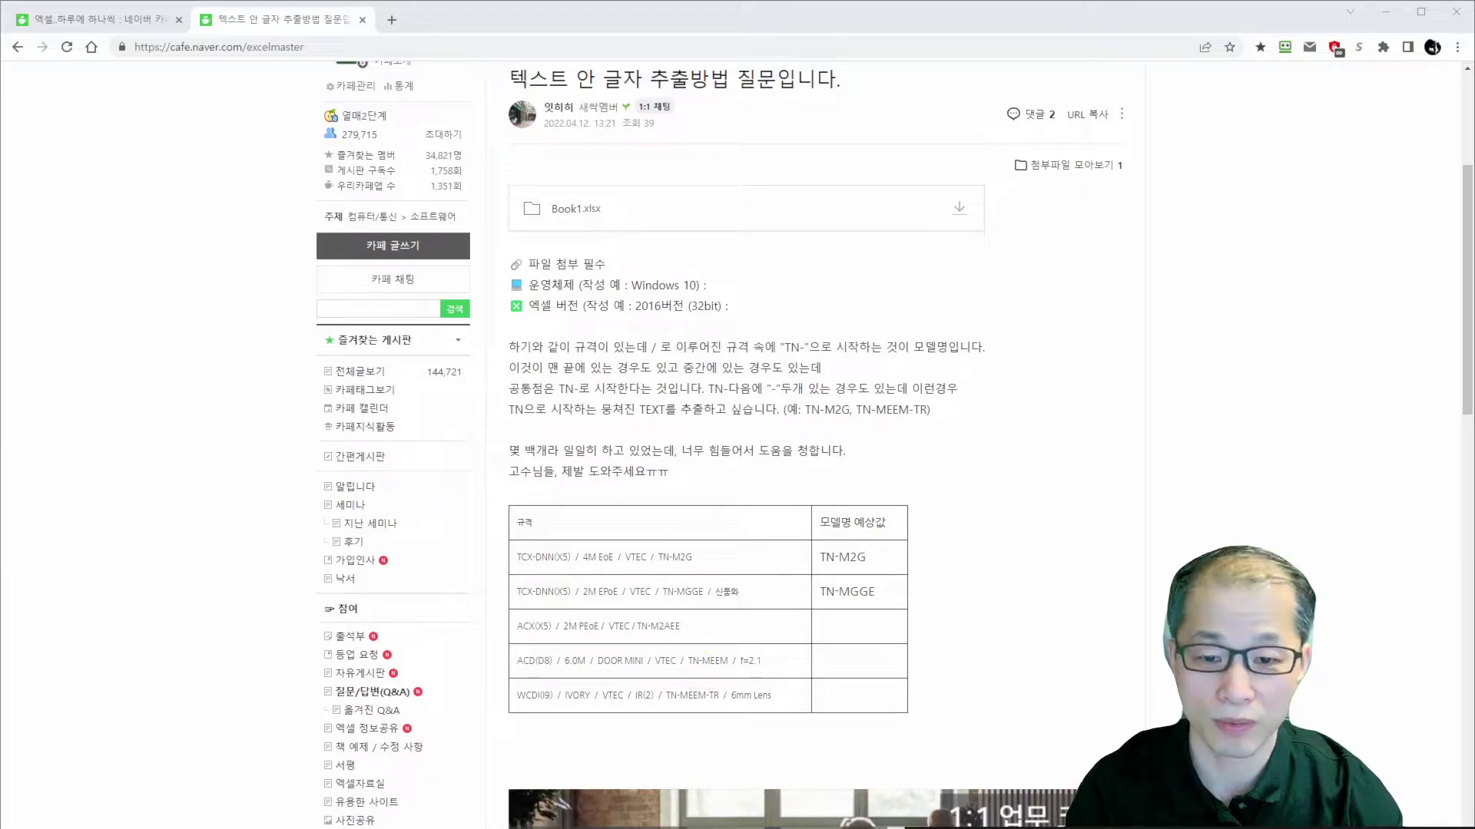
- Switch to Book1.xlsx in Excel and convert the range A1:A6 on Sheet1 into a table with headers
key(alt+Tab)
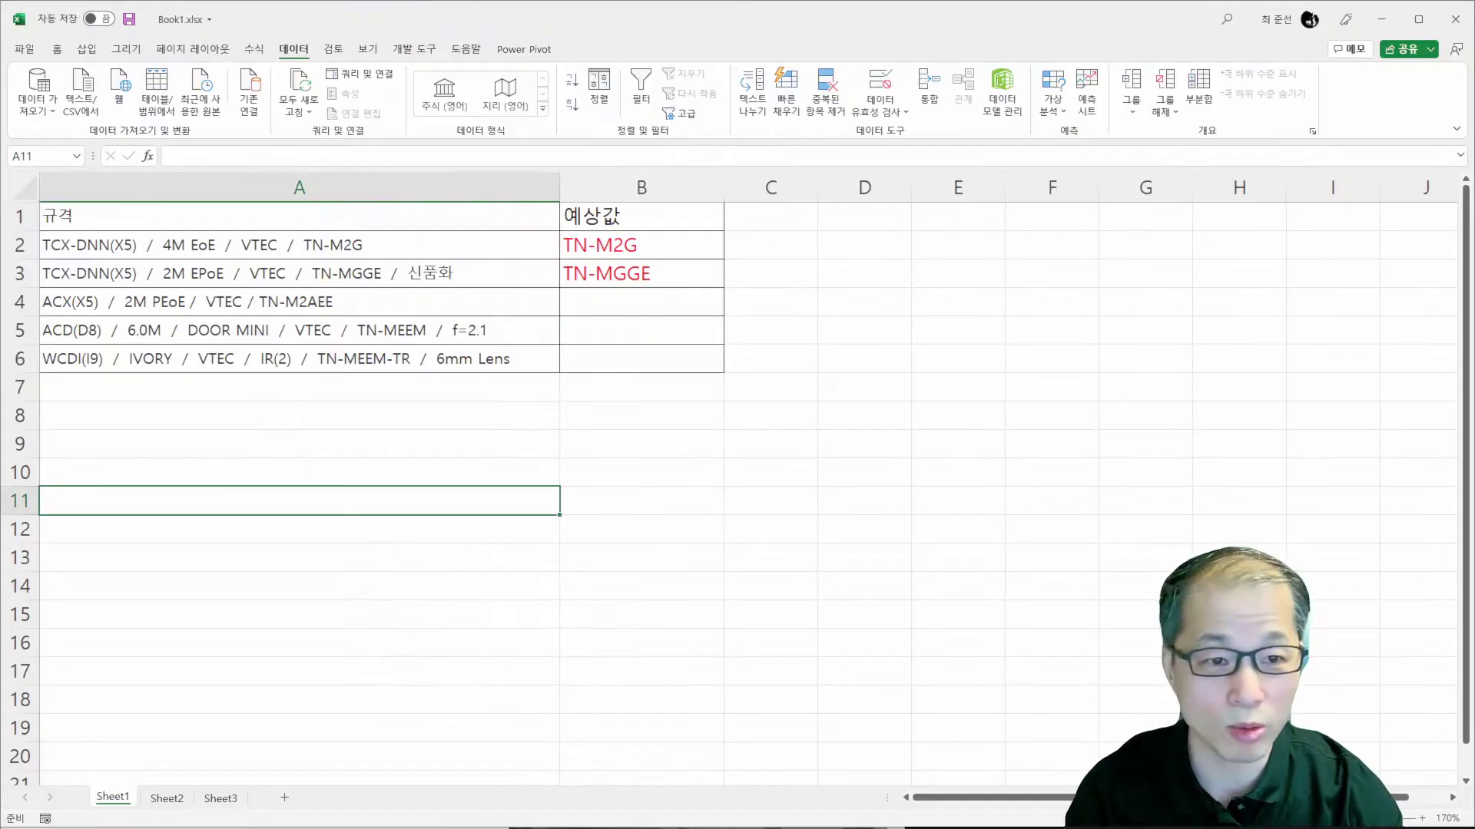
click(392, 265)
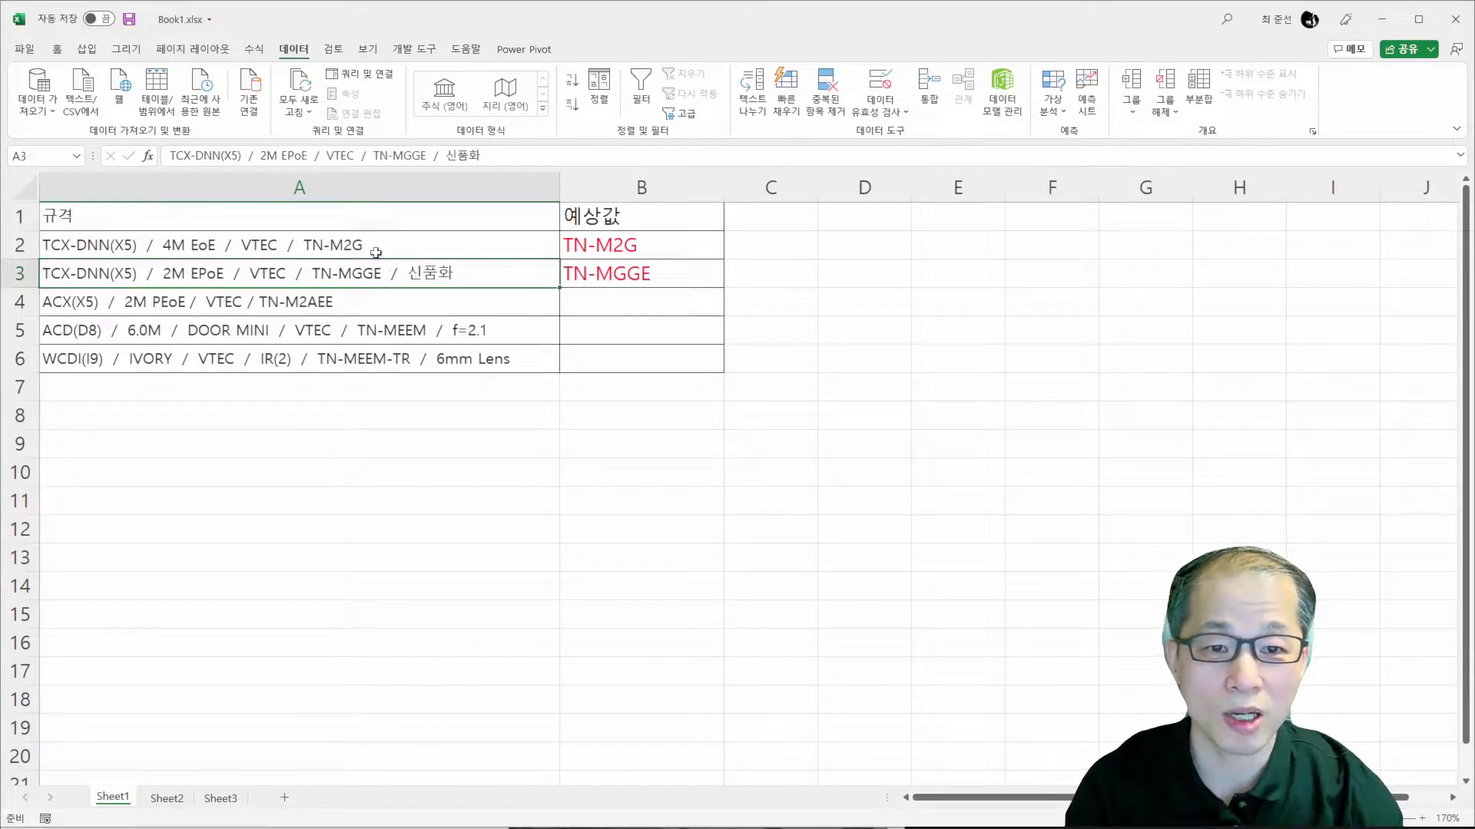
click(329, 243)
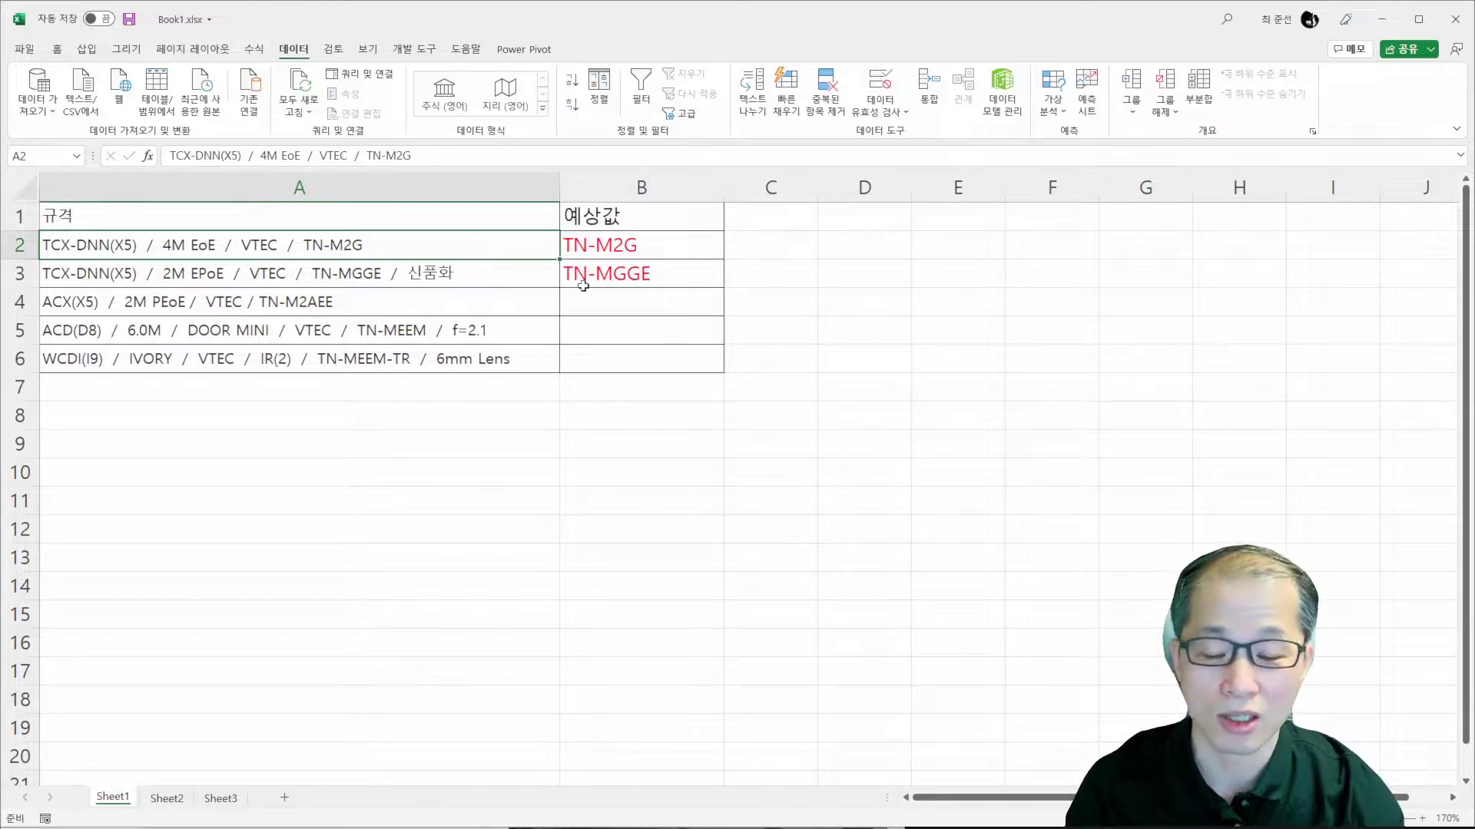
drag(366, 215, 357, 347)
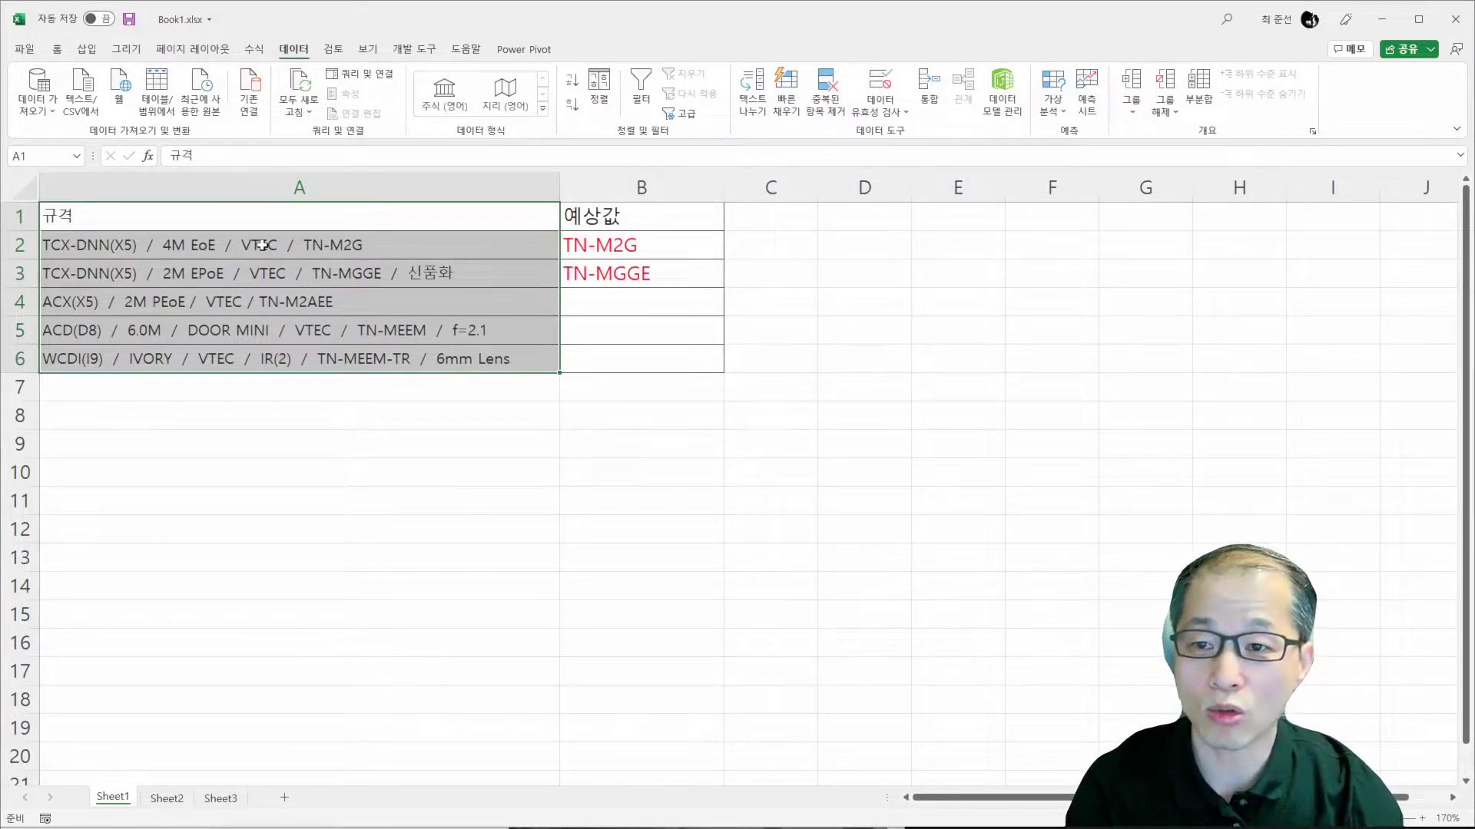
click(87, 50)
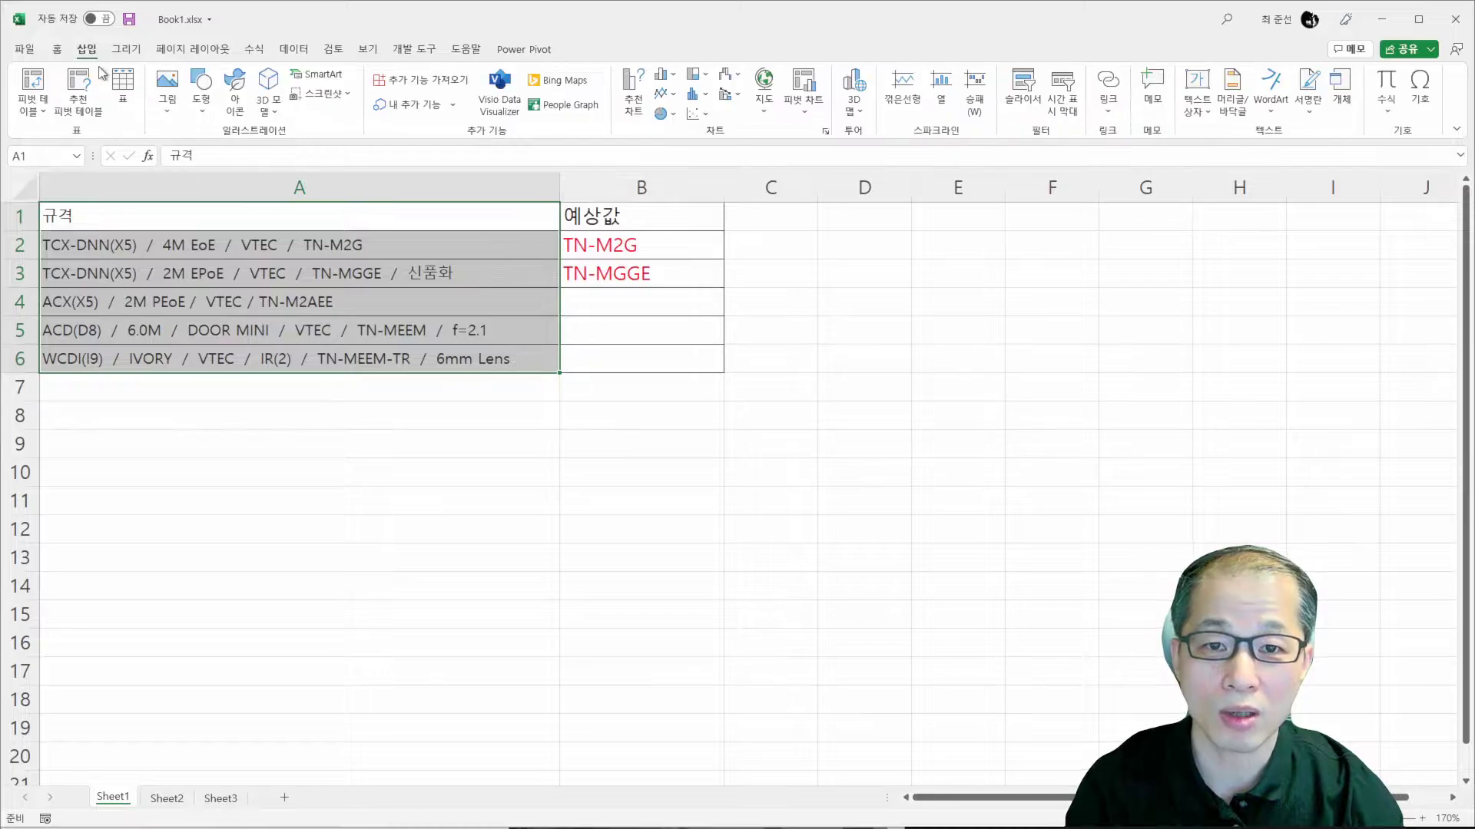
click(125, 109)
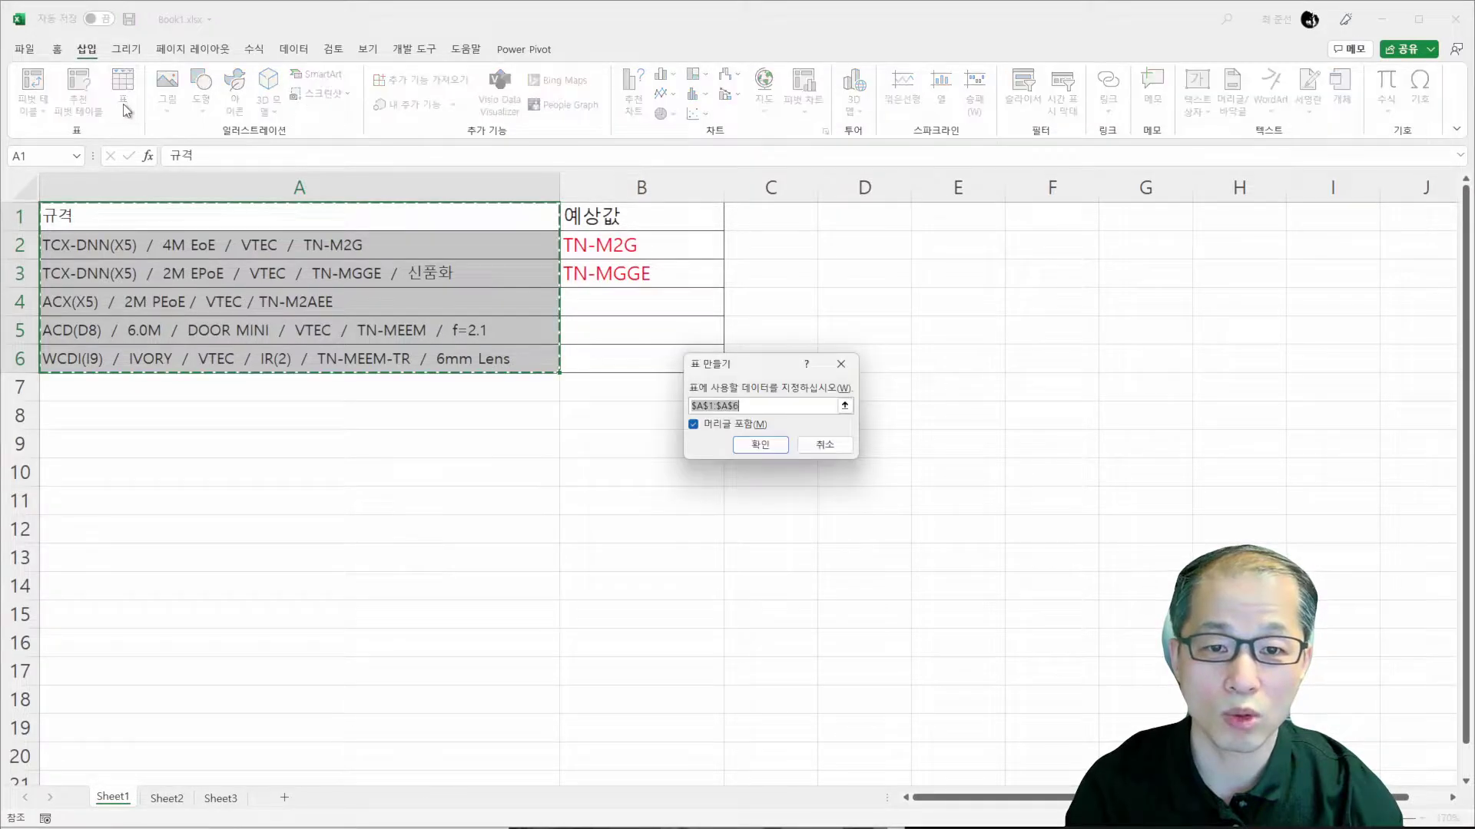
click(752, 453)
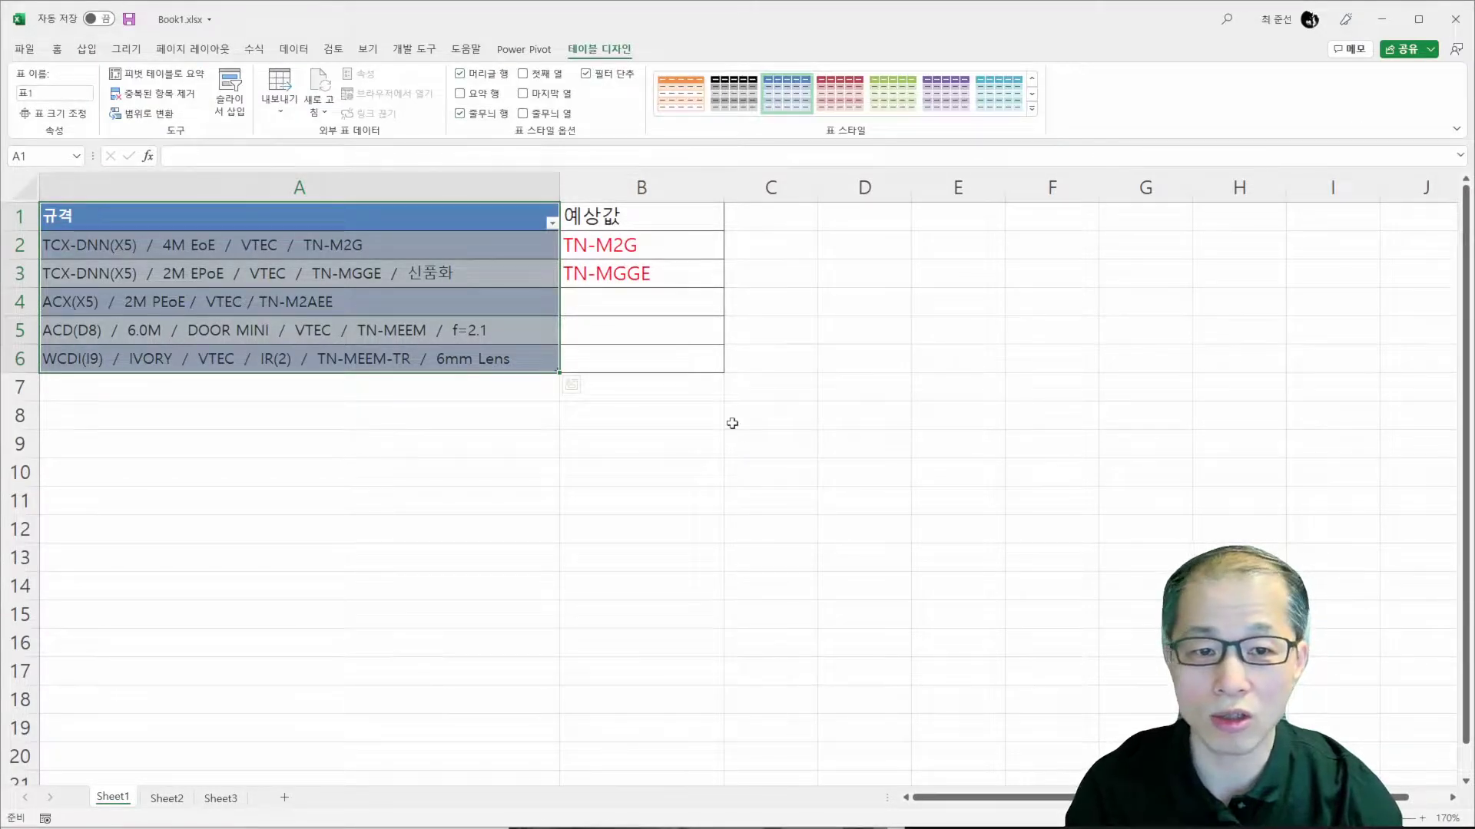
- Load the 규격 table into the Power Query editor and widen its column to show the full text
click(341, 268)
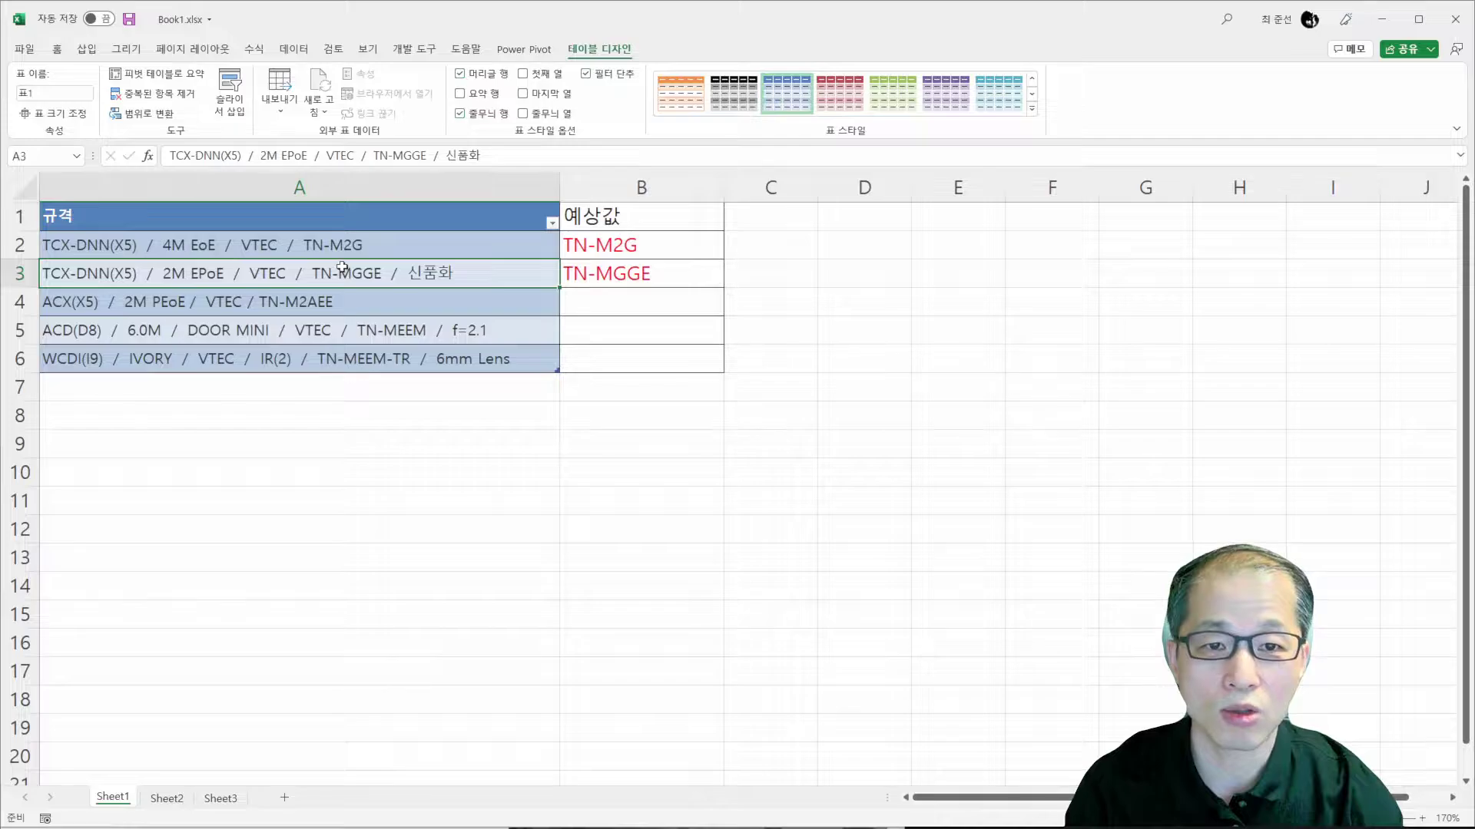
click(294, 51)
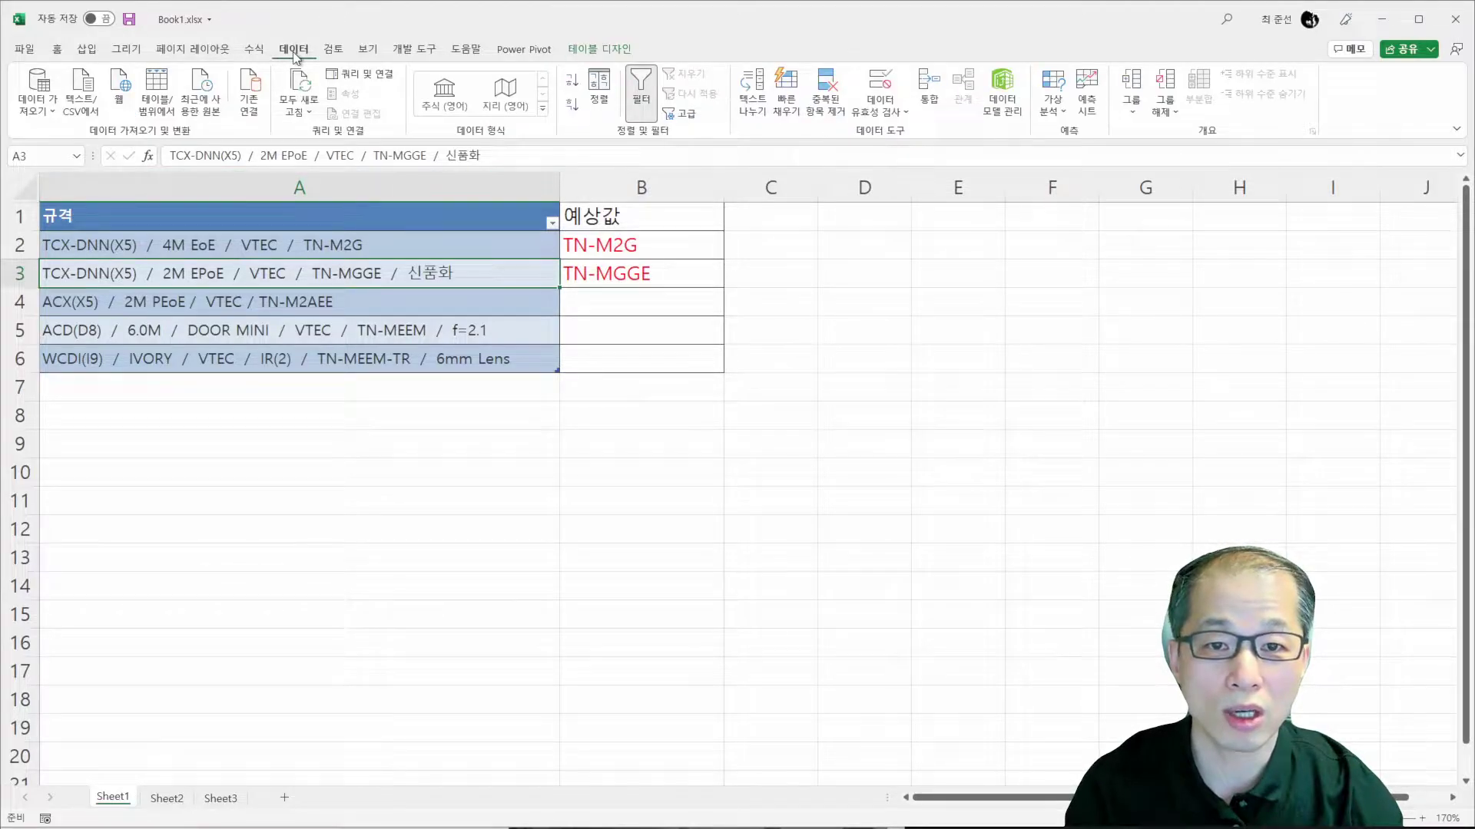
click(160, 112)
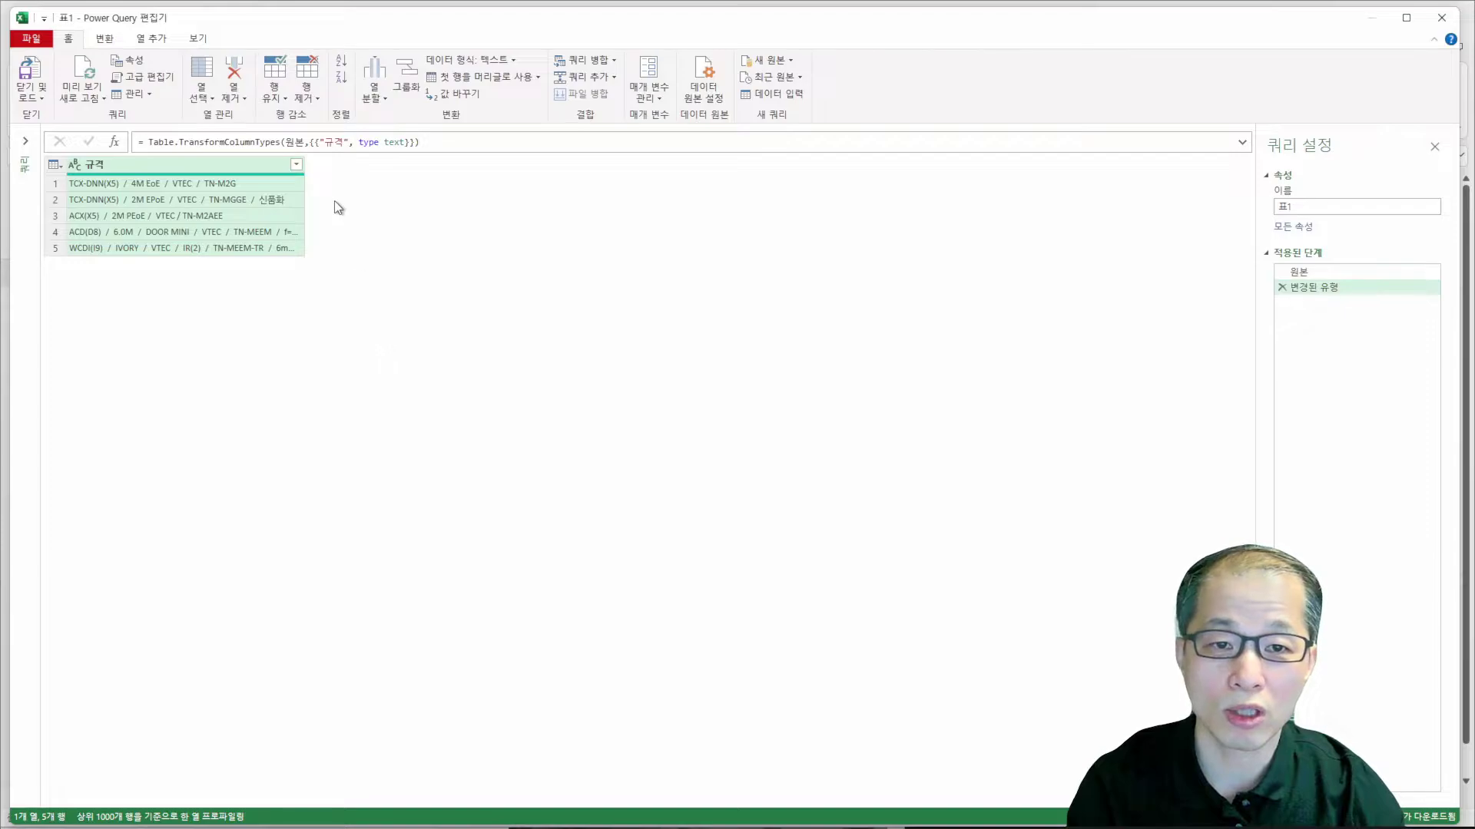
drag(304, 164, 513, 164)
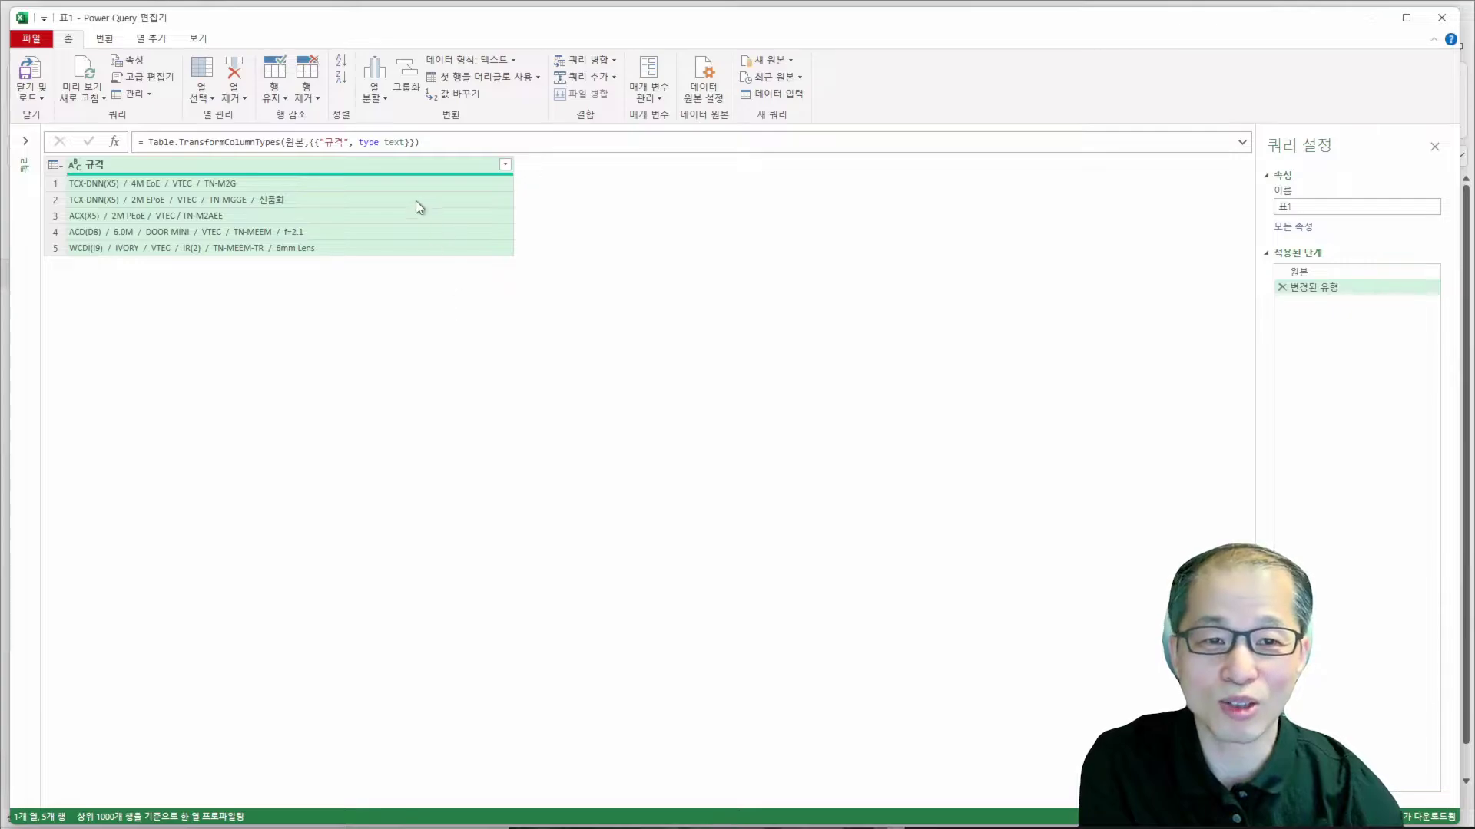
- Split the 규격 column at each occurrence of the custom delimiter "/"
click(377, 92)
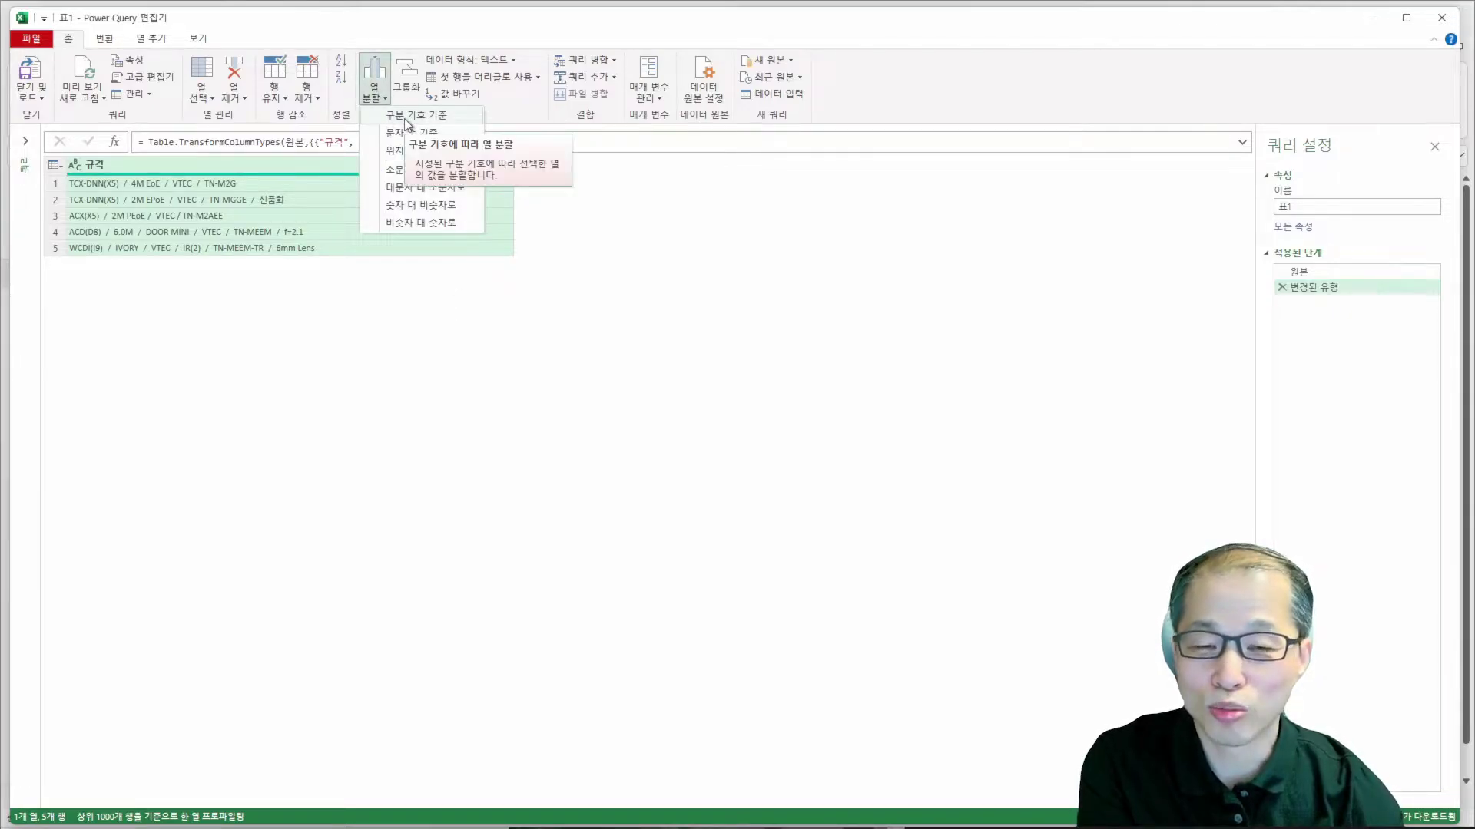
click(404, 118)
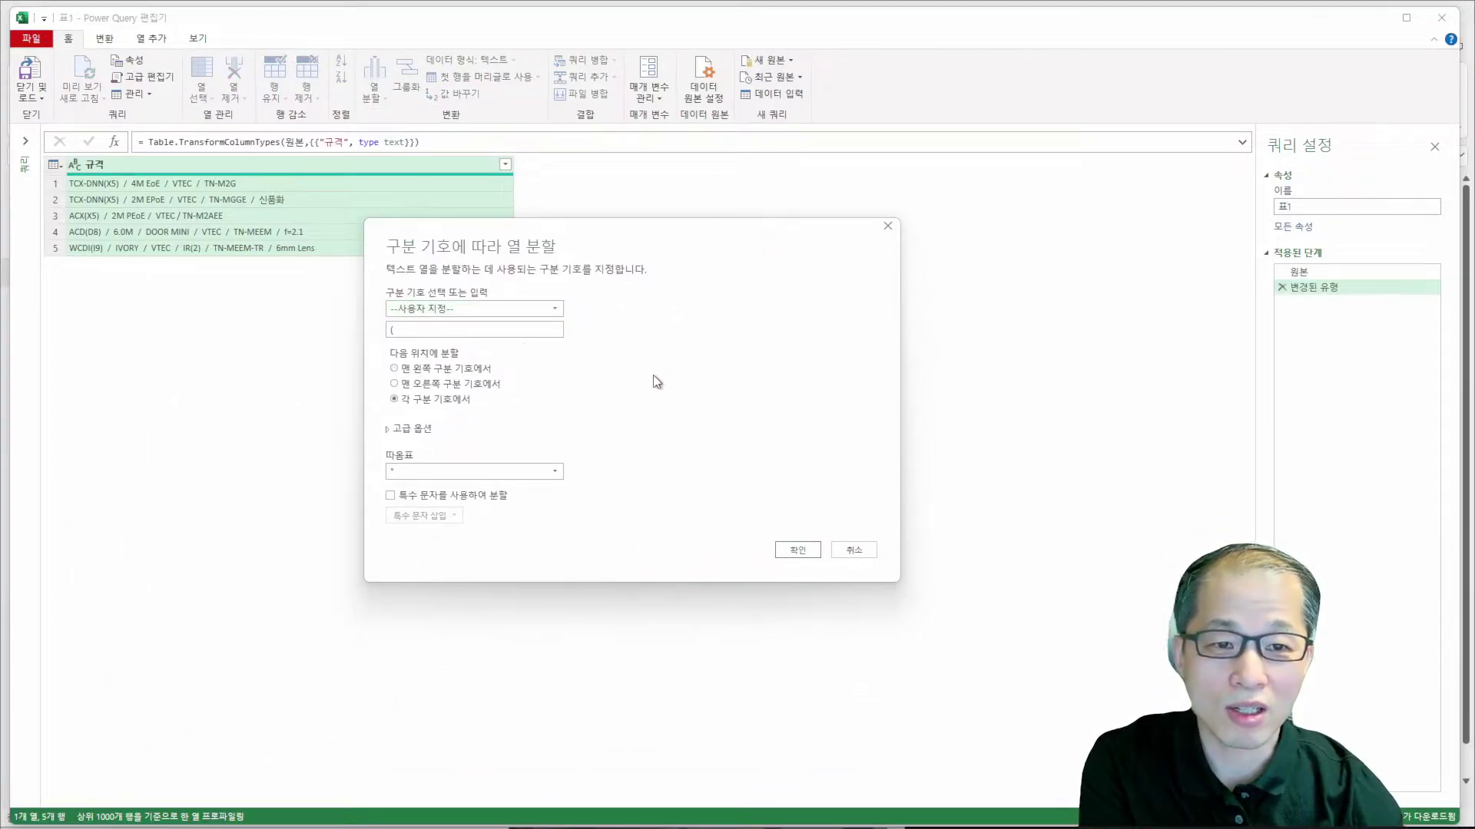
click(536, 310)
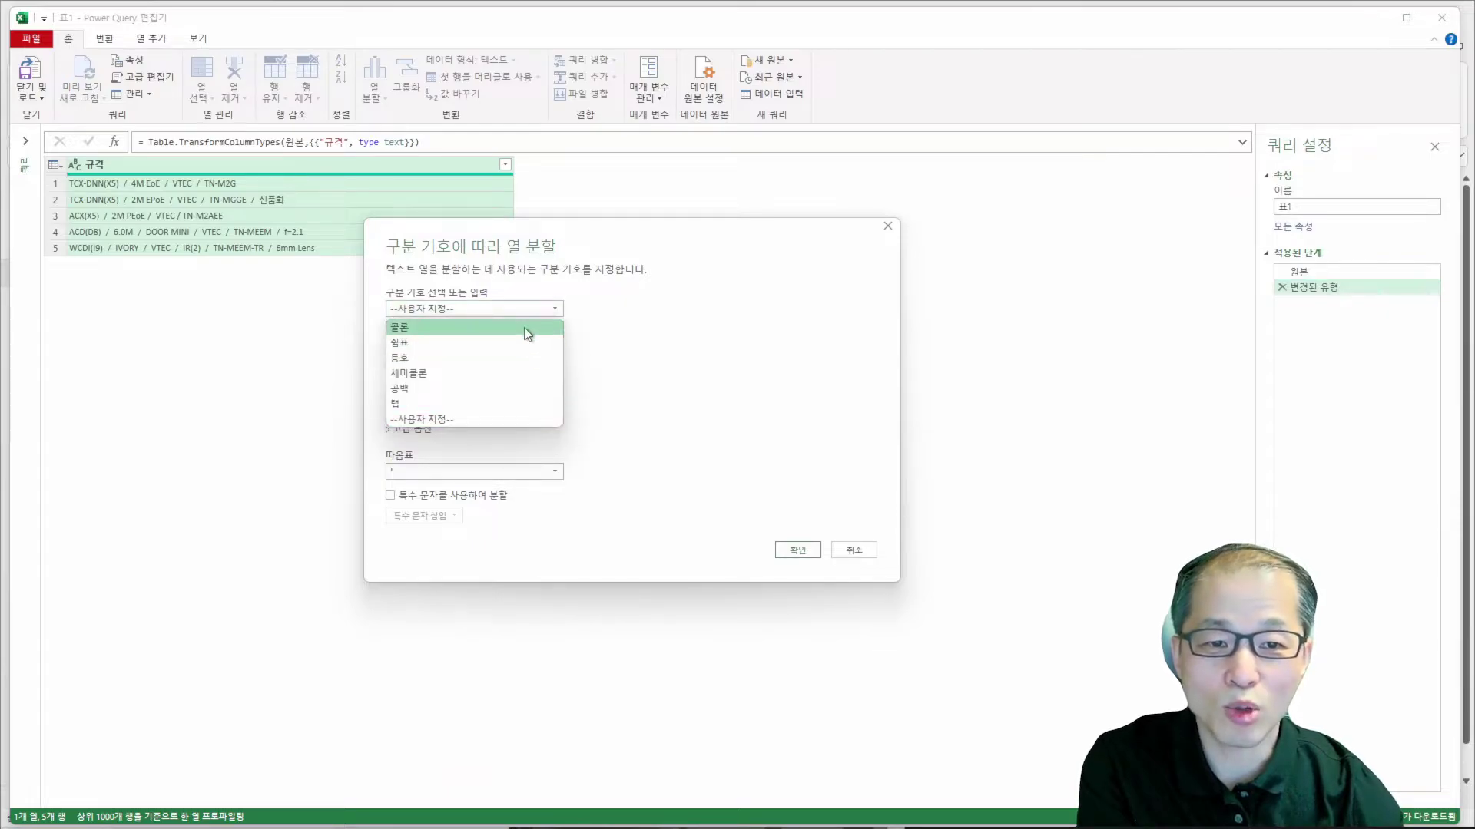
click(514, 418)
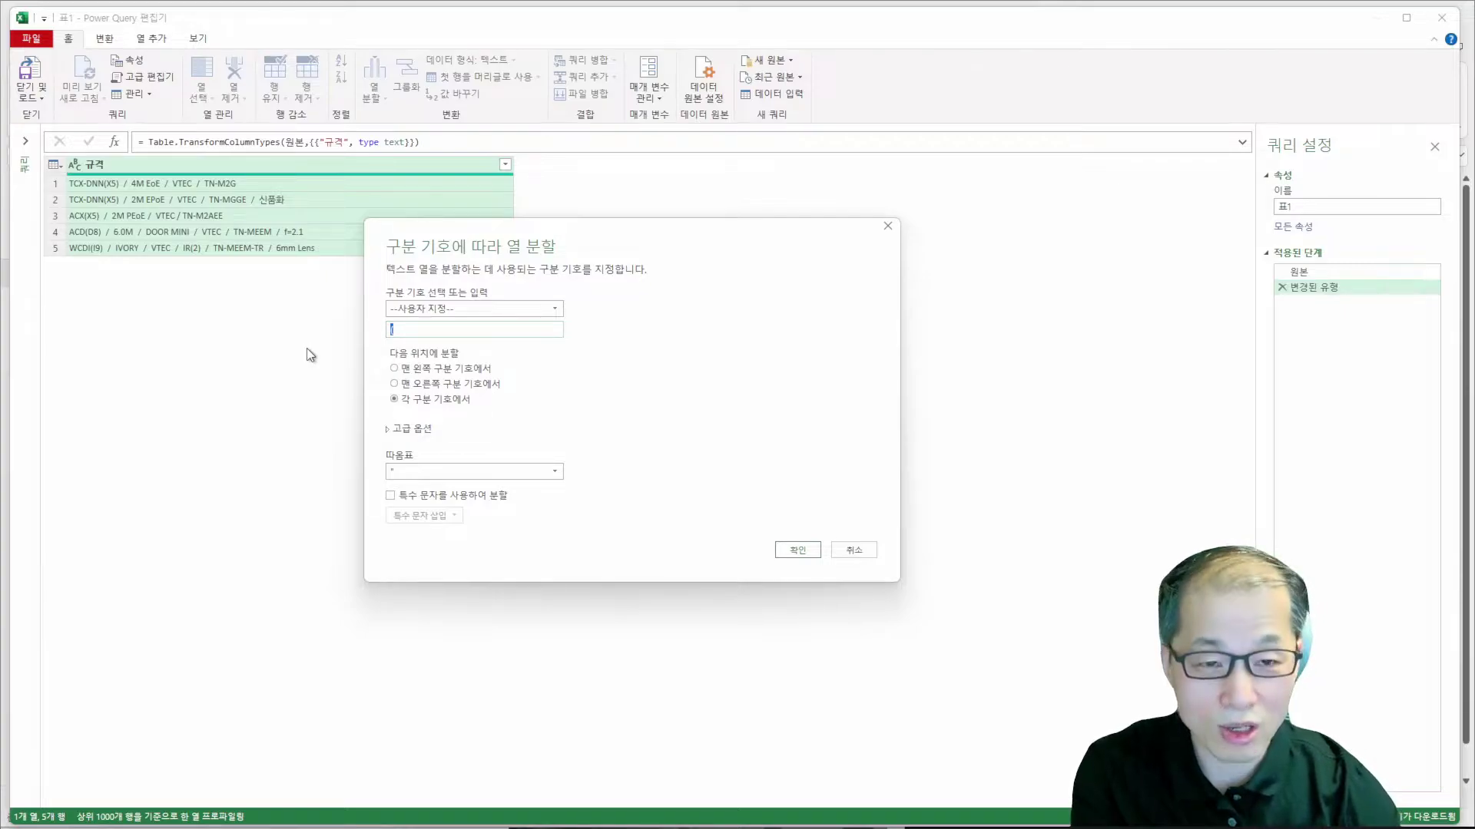
text(/)
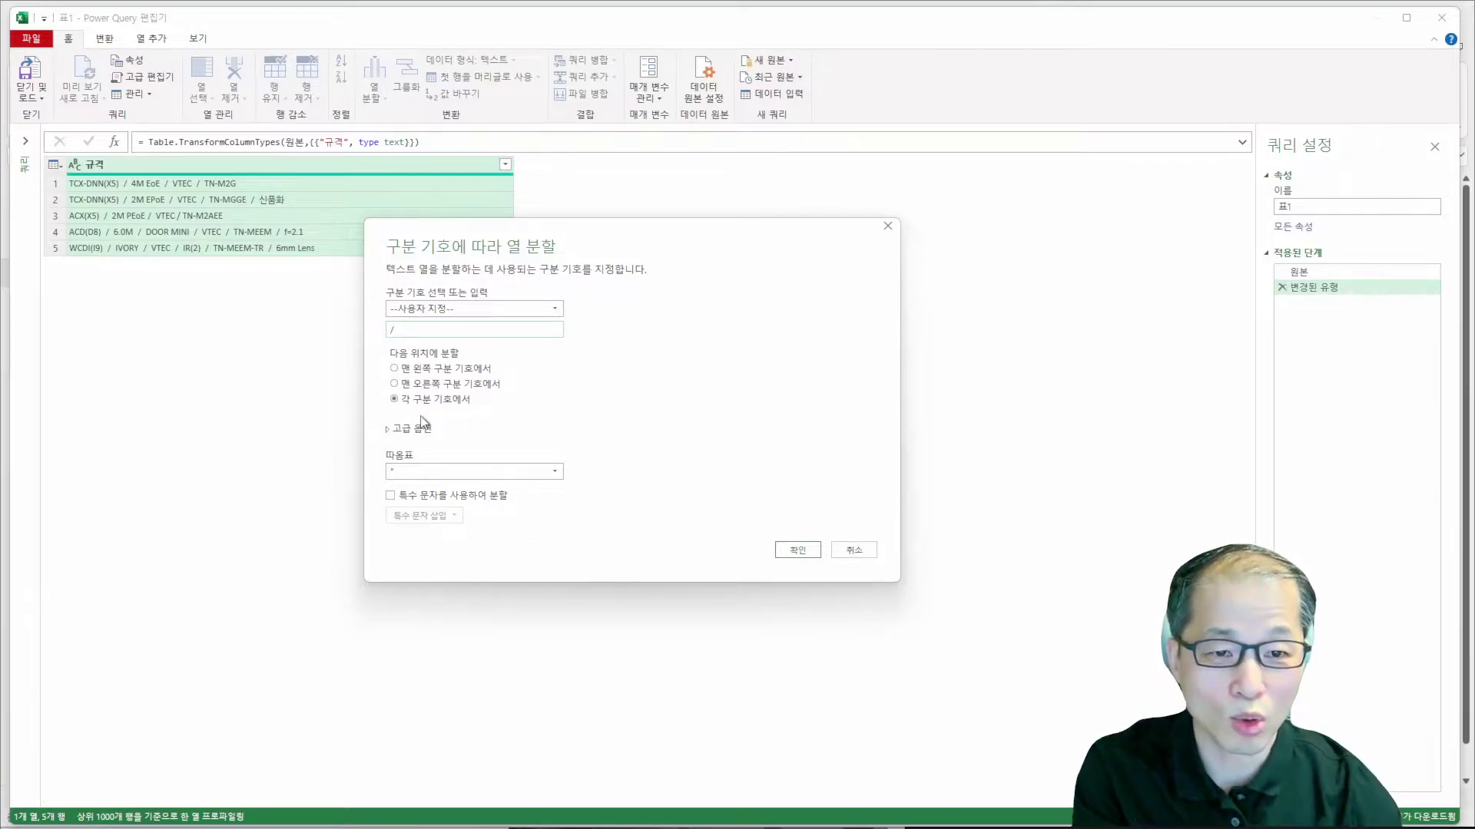
click(799, 556)
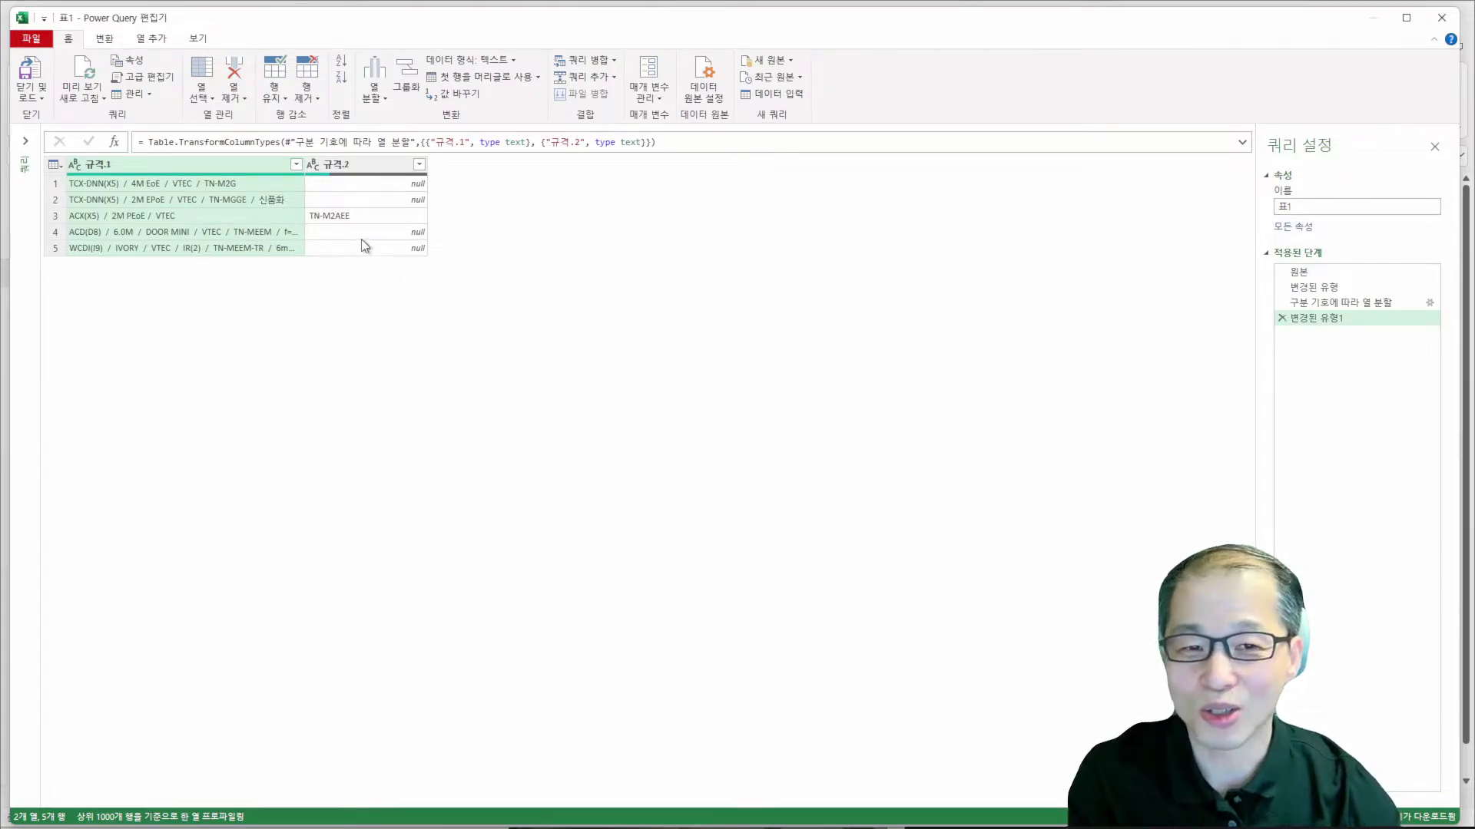
- Inspect the split values in rows 1 to 3 and copy the slash character before TN-M2G from the first row's text
click(352, 217)
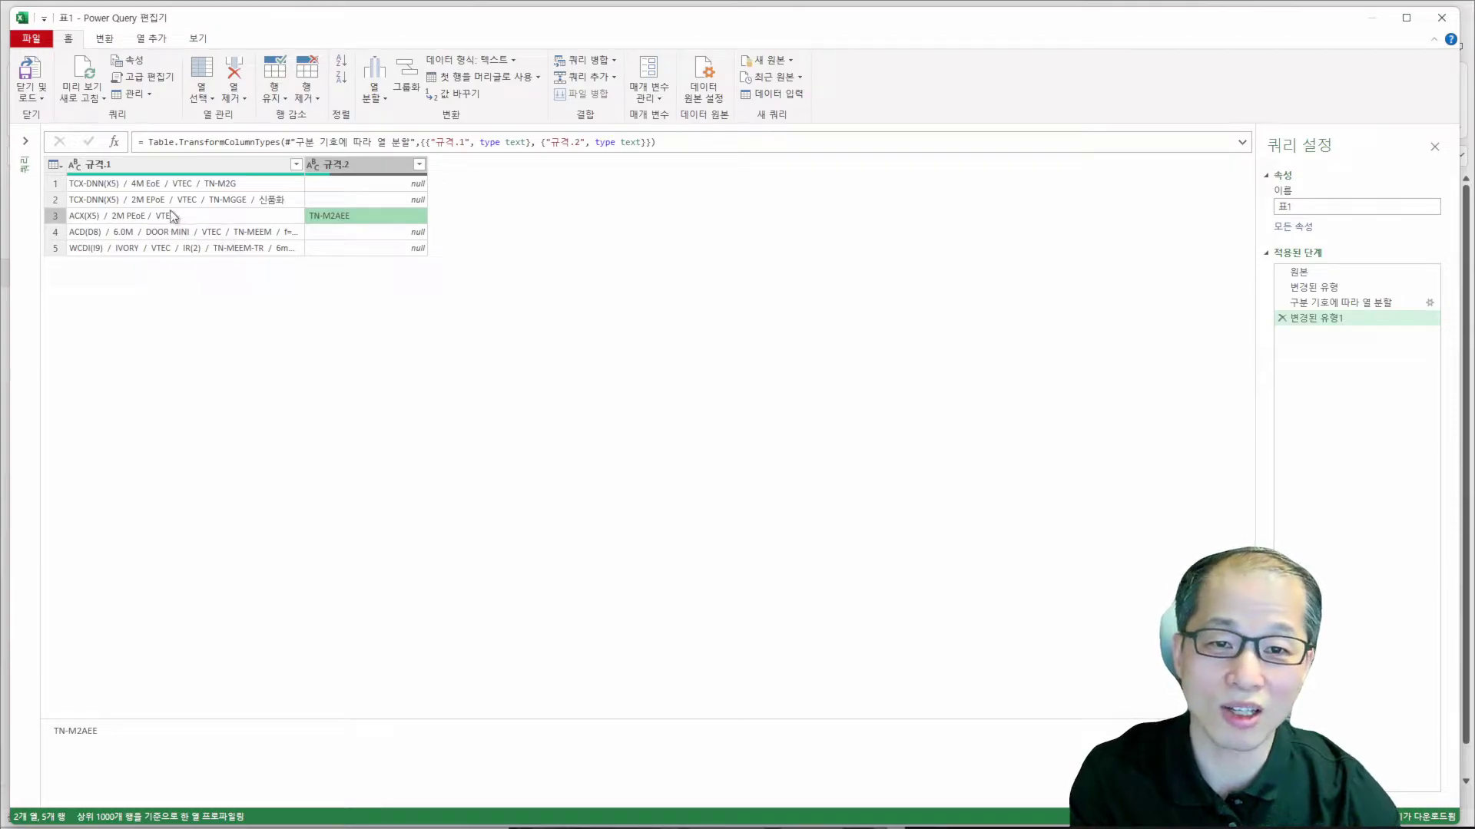
click(212, 201)
click(216, 184)
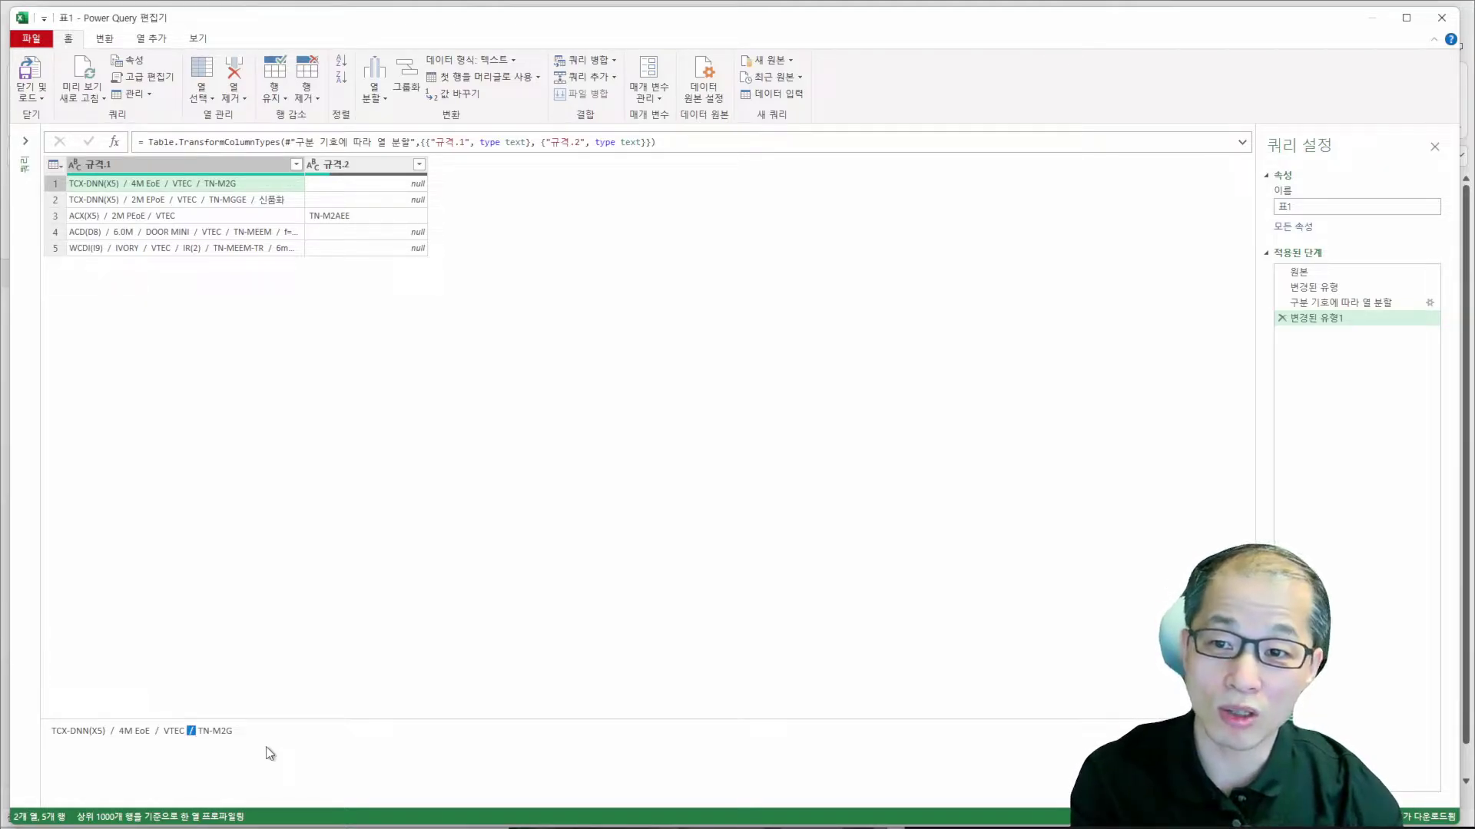
right_click(193, 735)
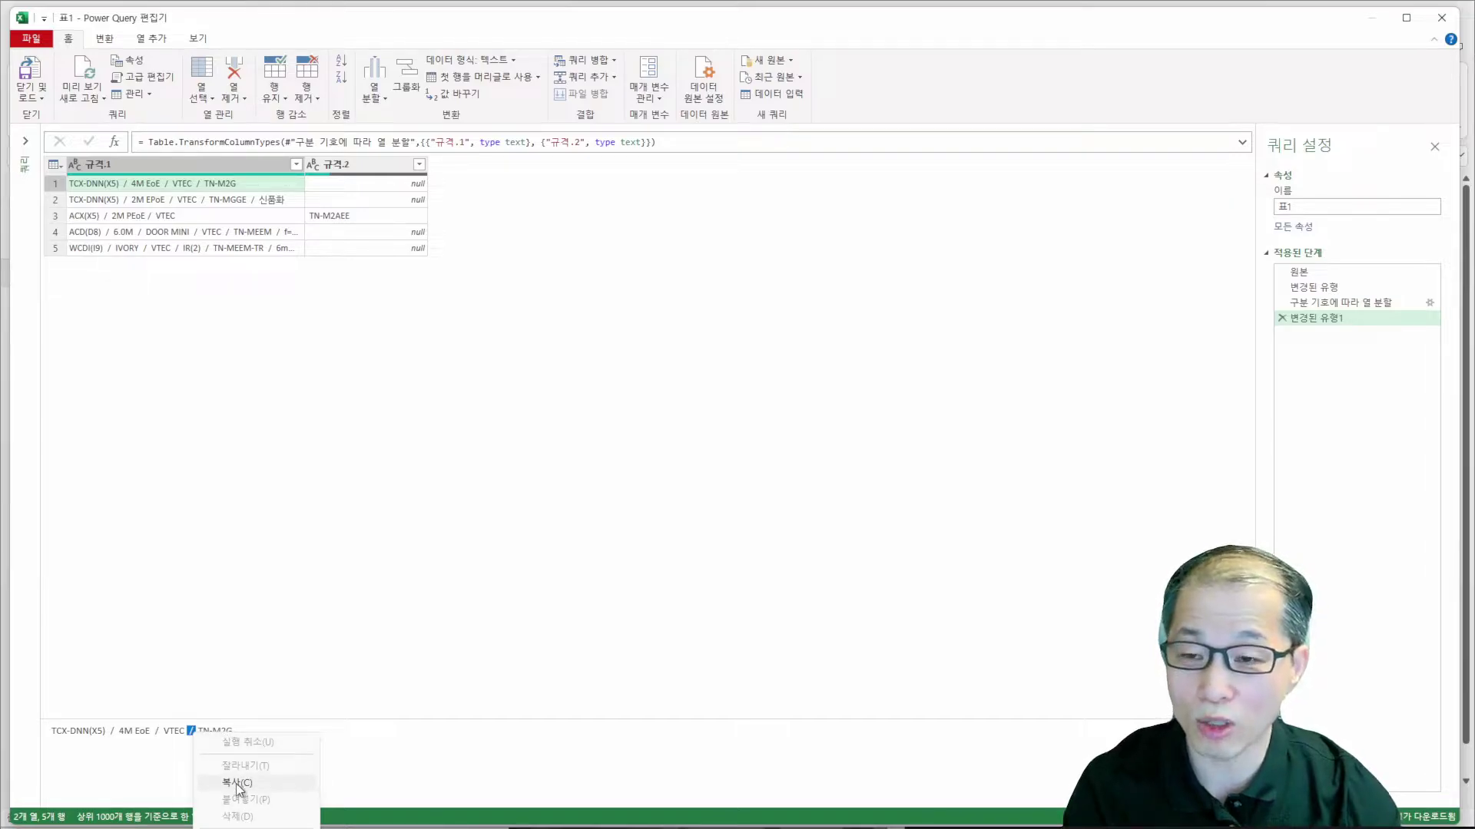
click(236, 784)
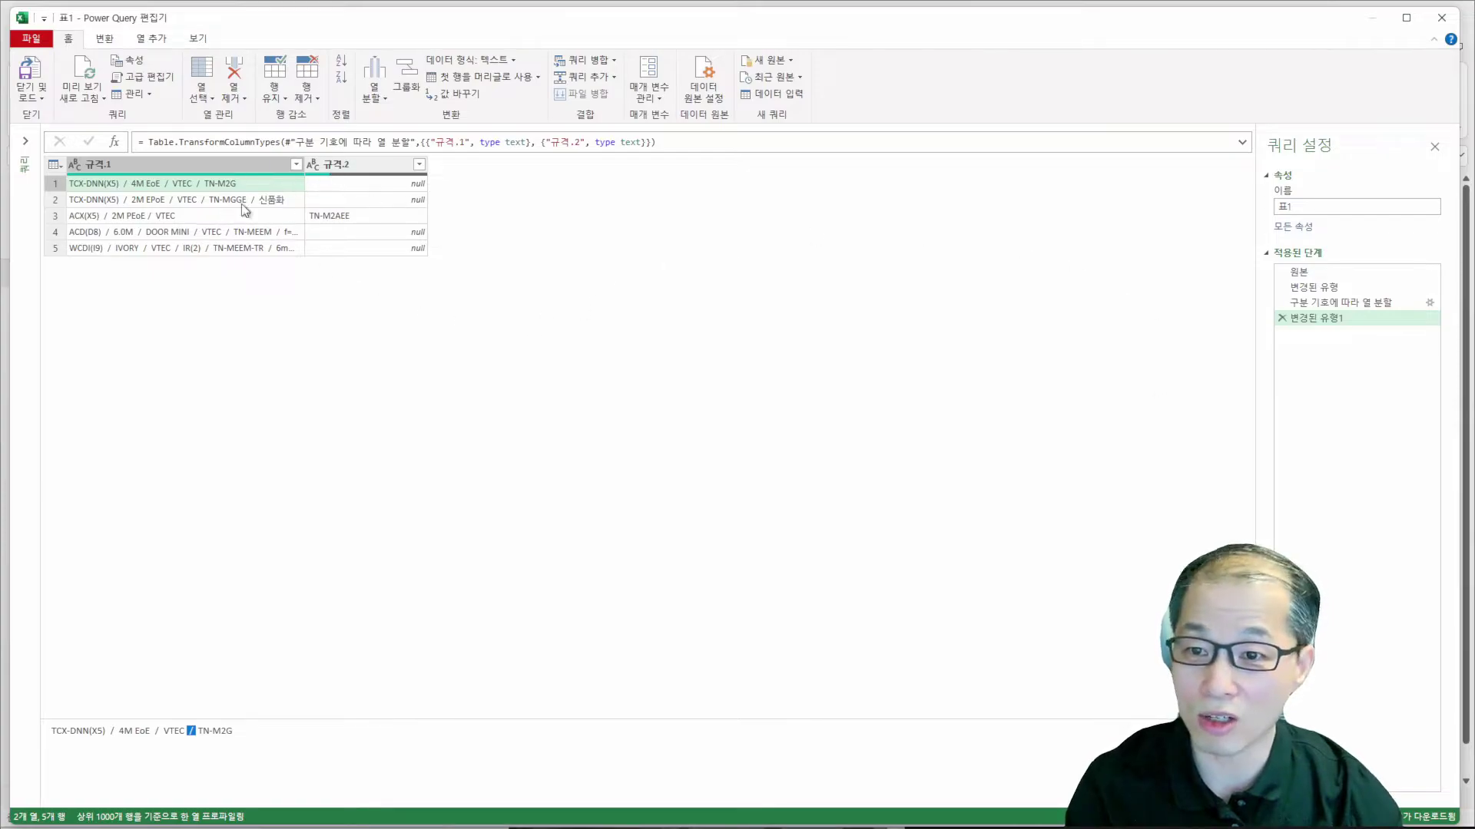
- Delete the applied steps 변경된 유형1 and 구분 기호에 따라 열 분할 from the query
click(1282, 318)
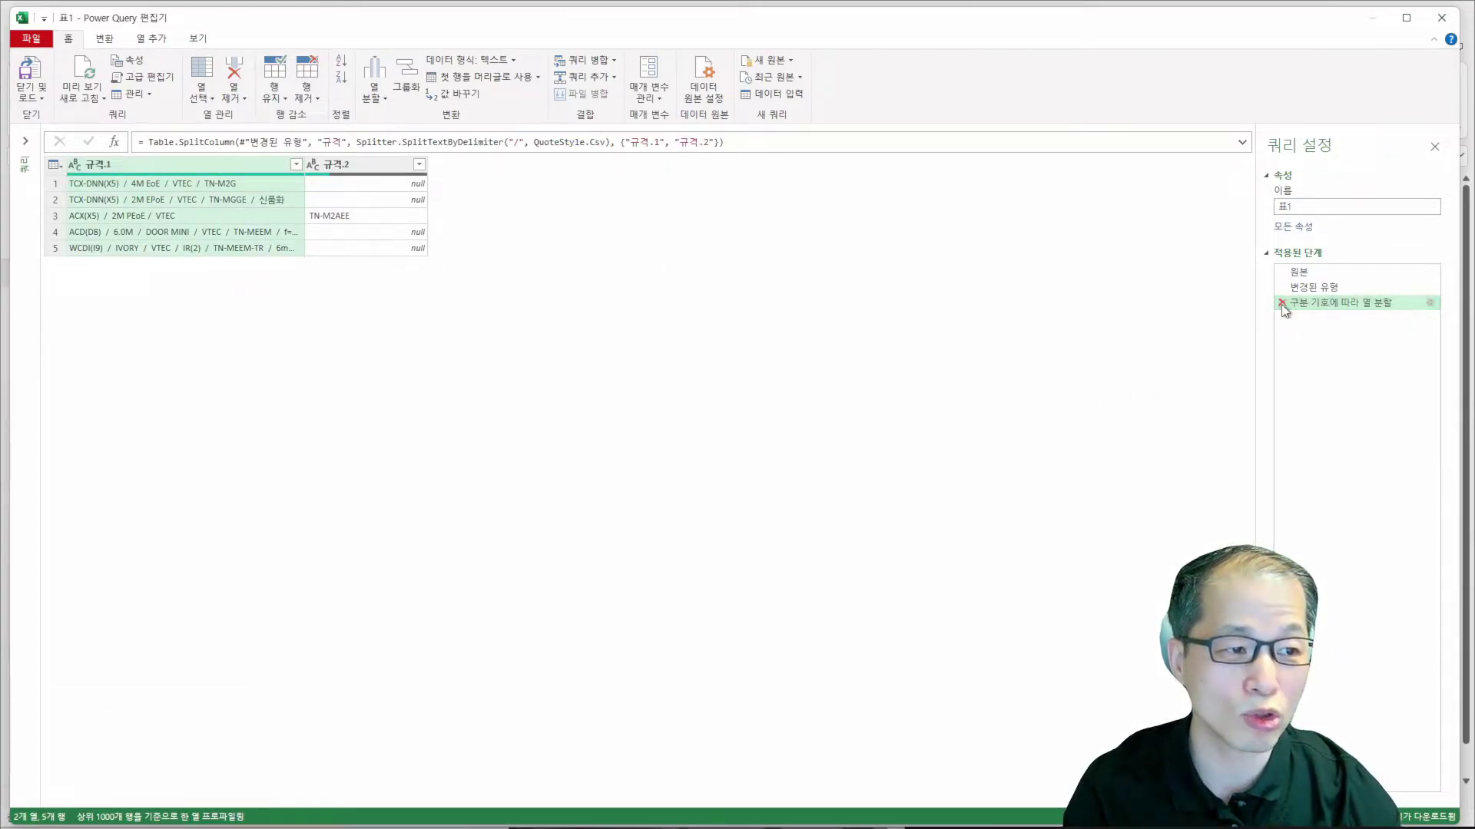
click(1281, 303)
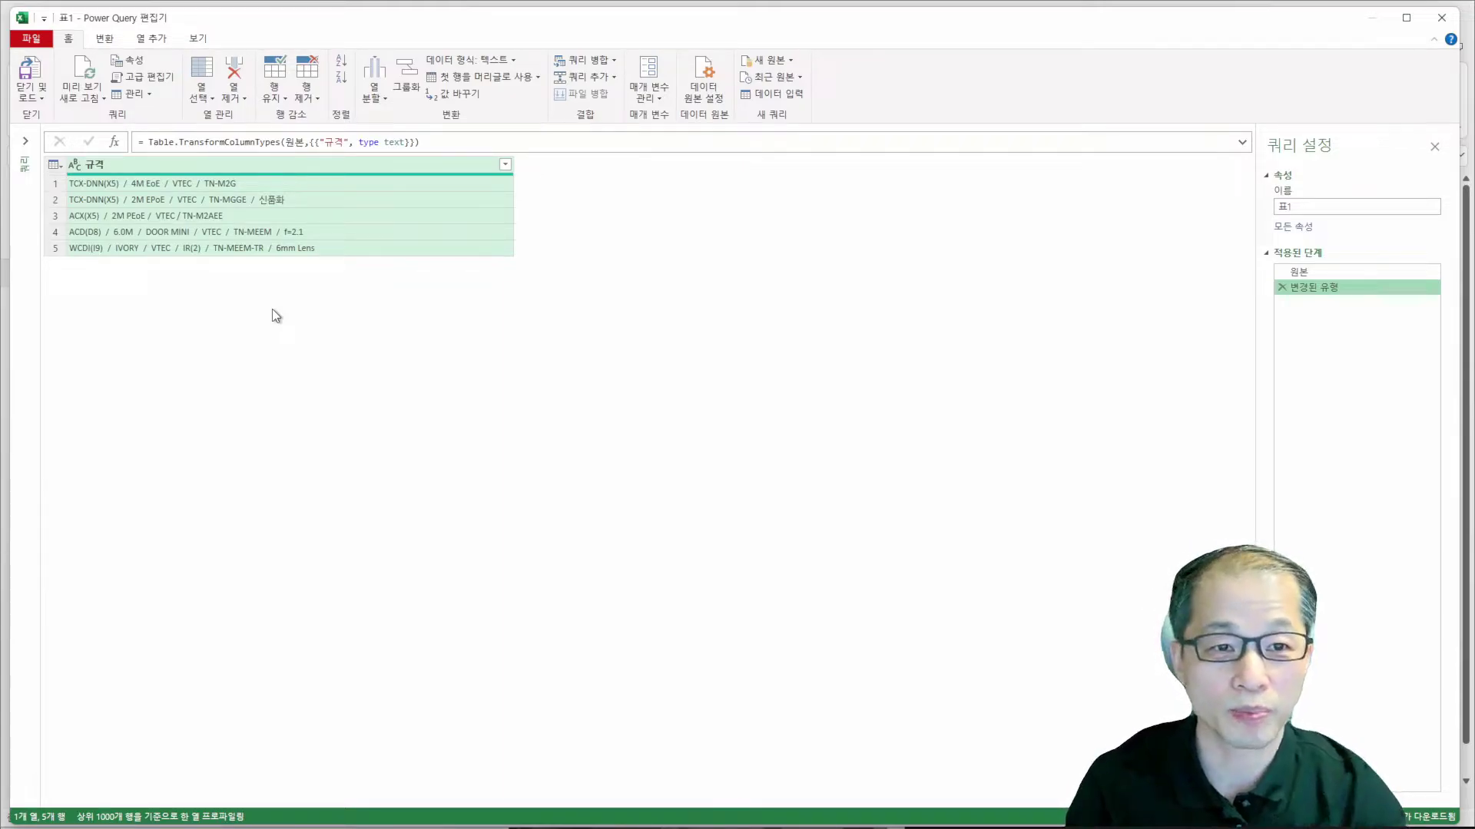
- Replace the copied slash with its surrounding spaces by a plain "/" in the 규격 column
click(105, 40)
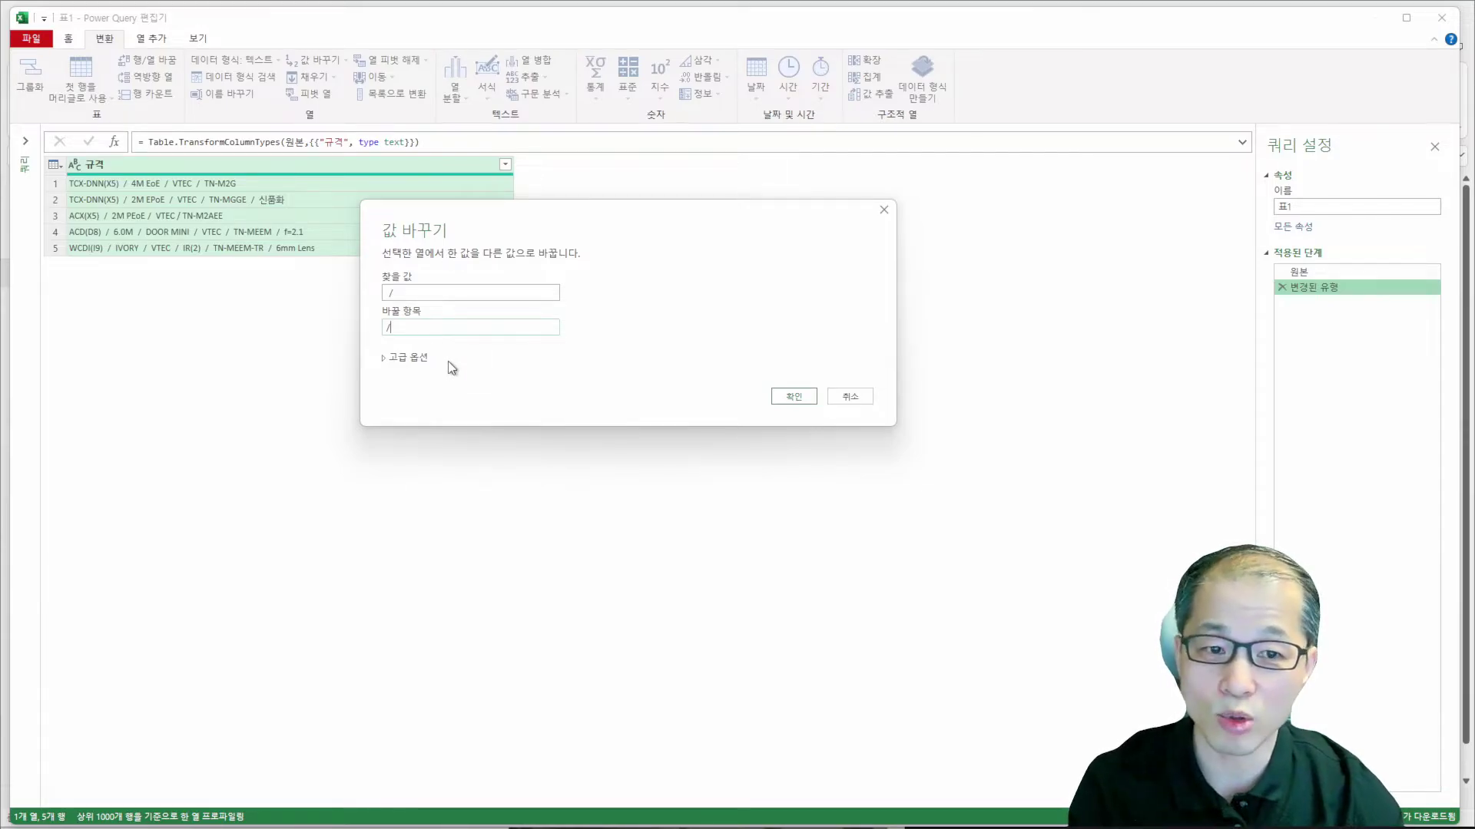
double_click(378, 330)
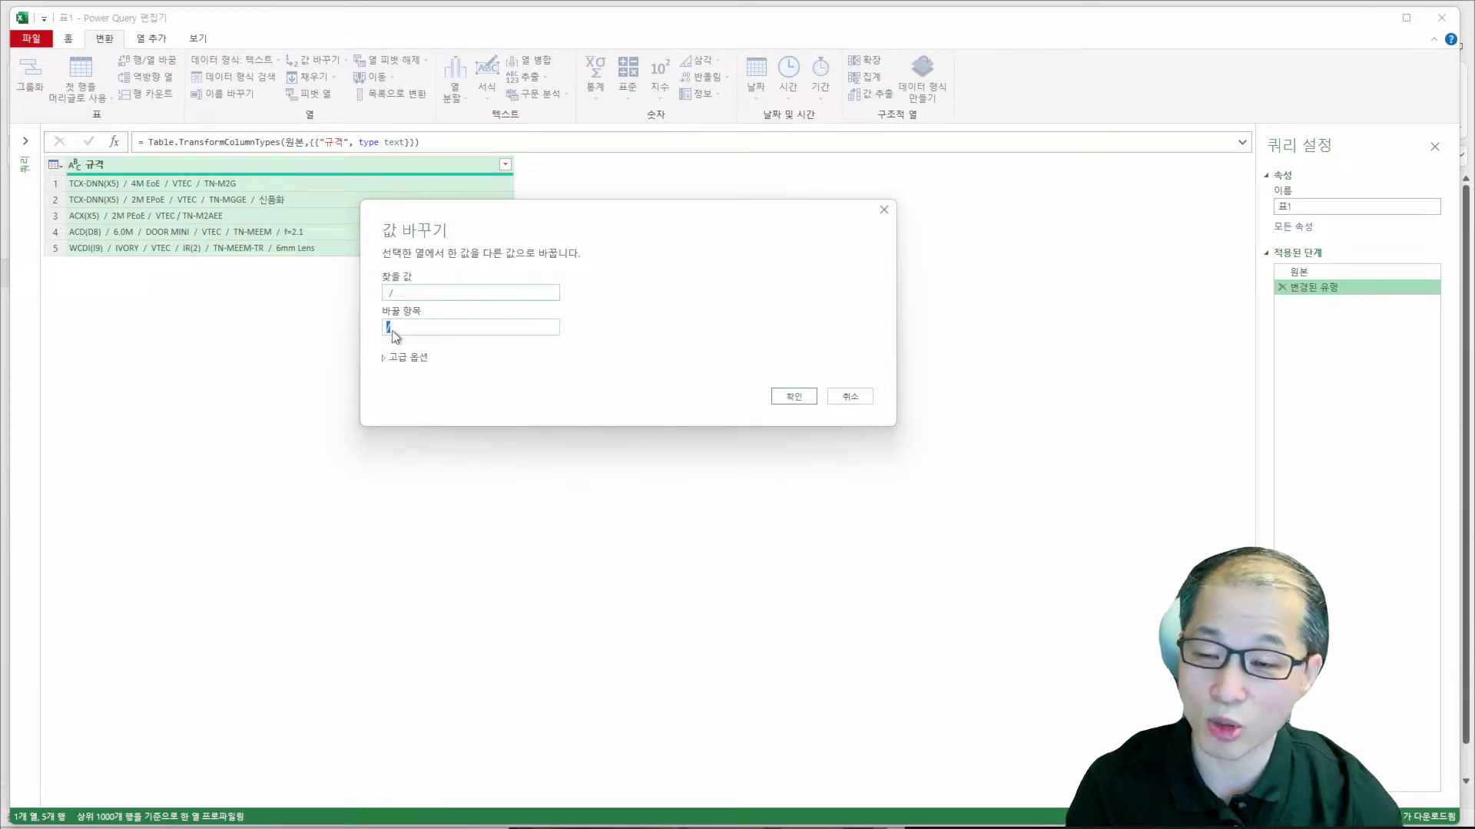
click(400, 328)
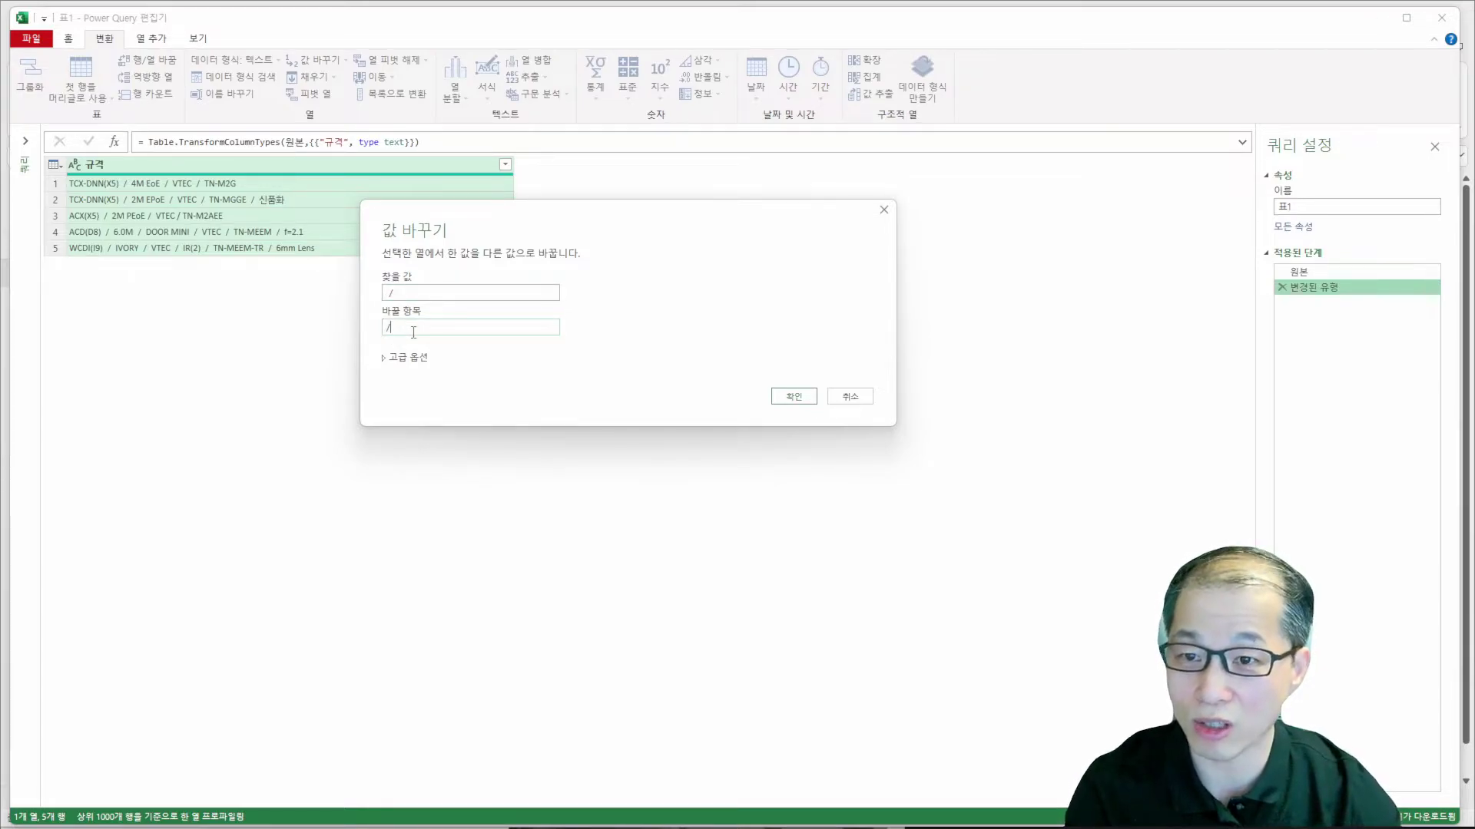
click(796, 397)
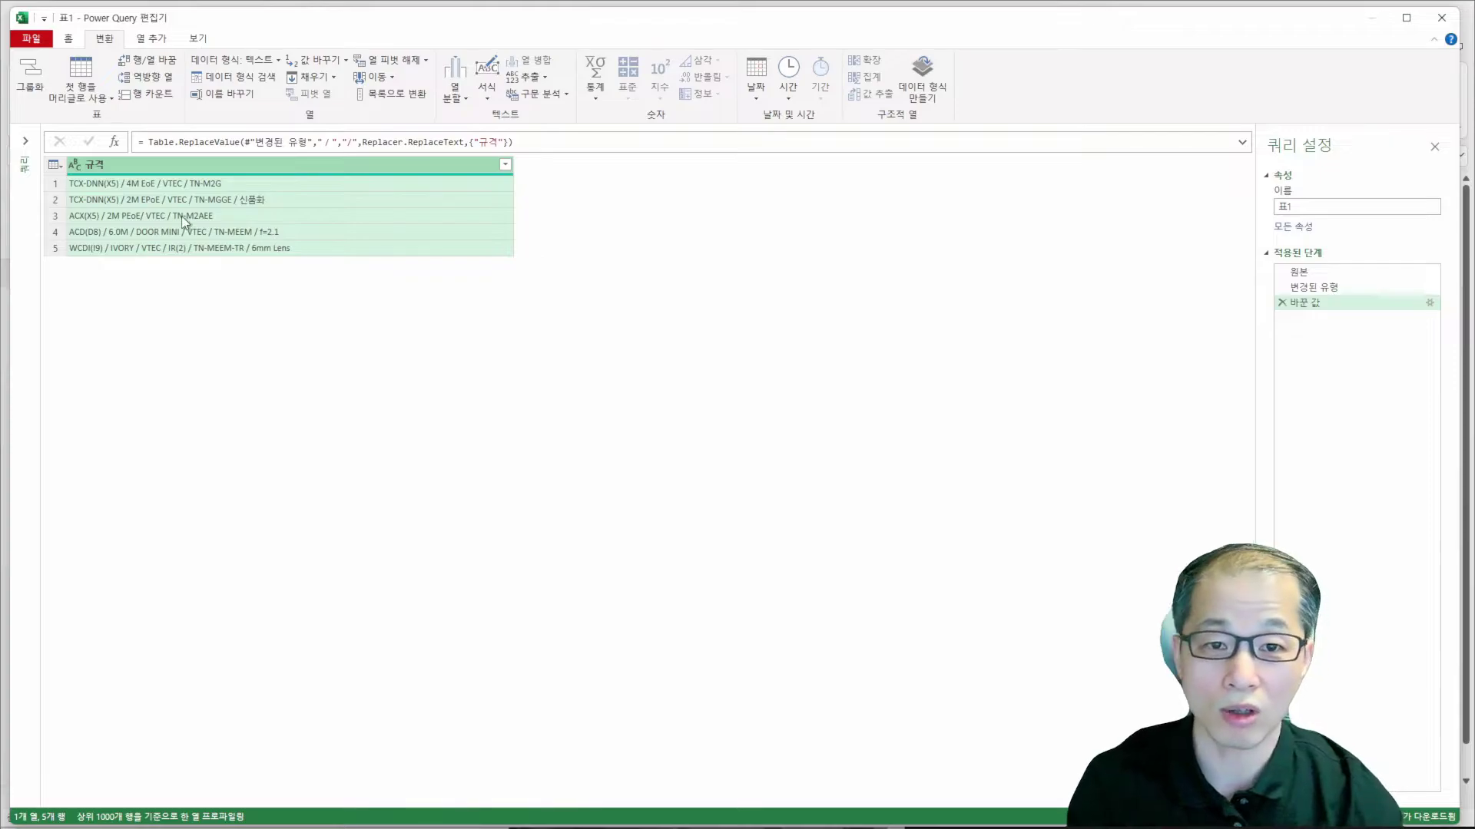
- Split the cleaned 규격 column into columns at each occurrence of the custom delimiter "/"
click(454, 96)
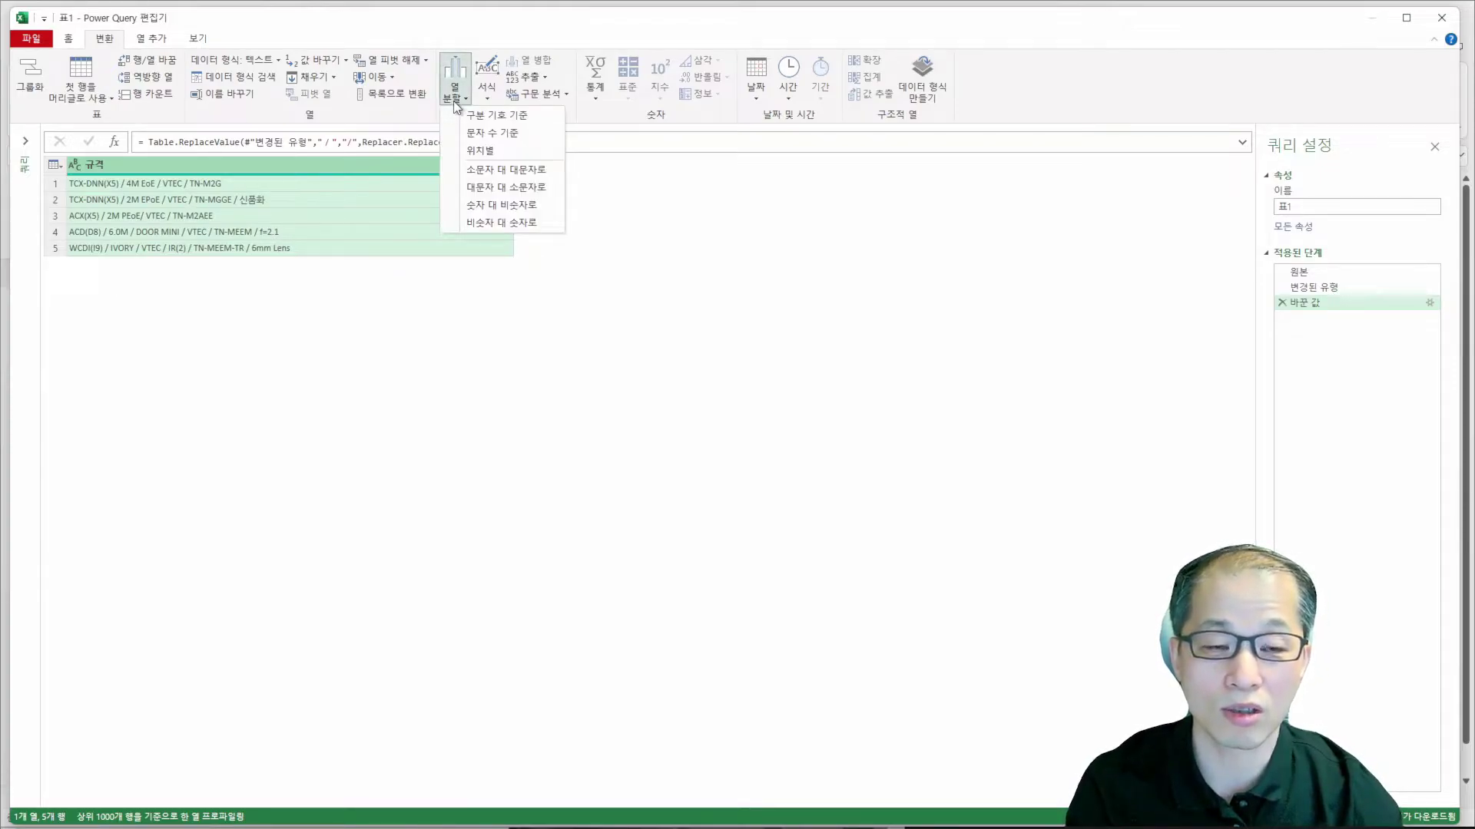
click(479, 116)
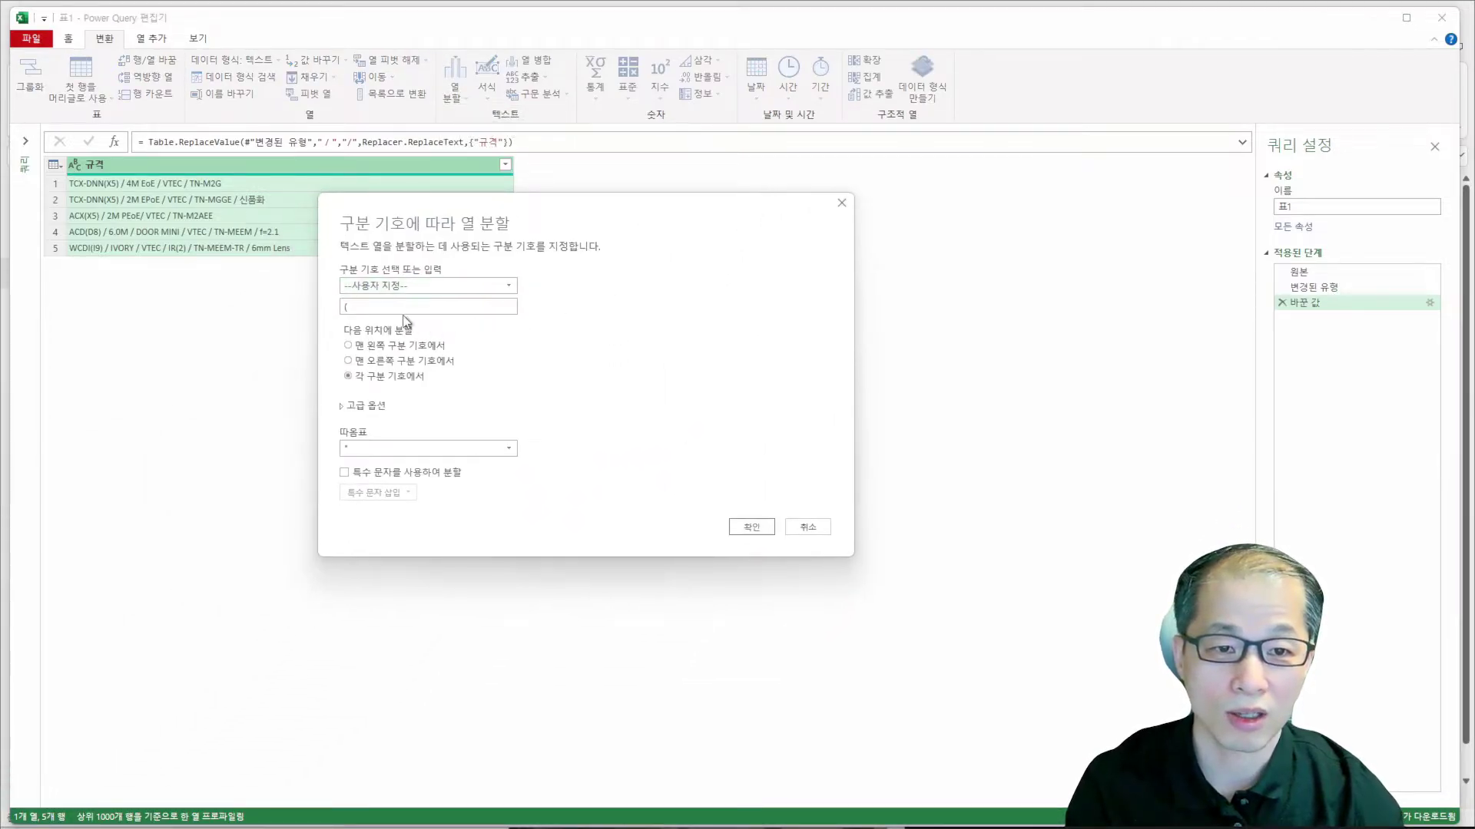
text(/)
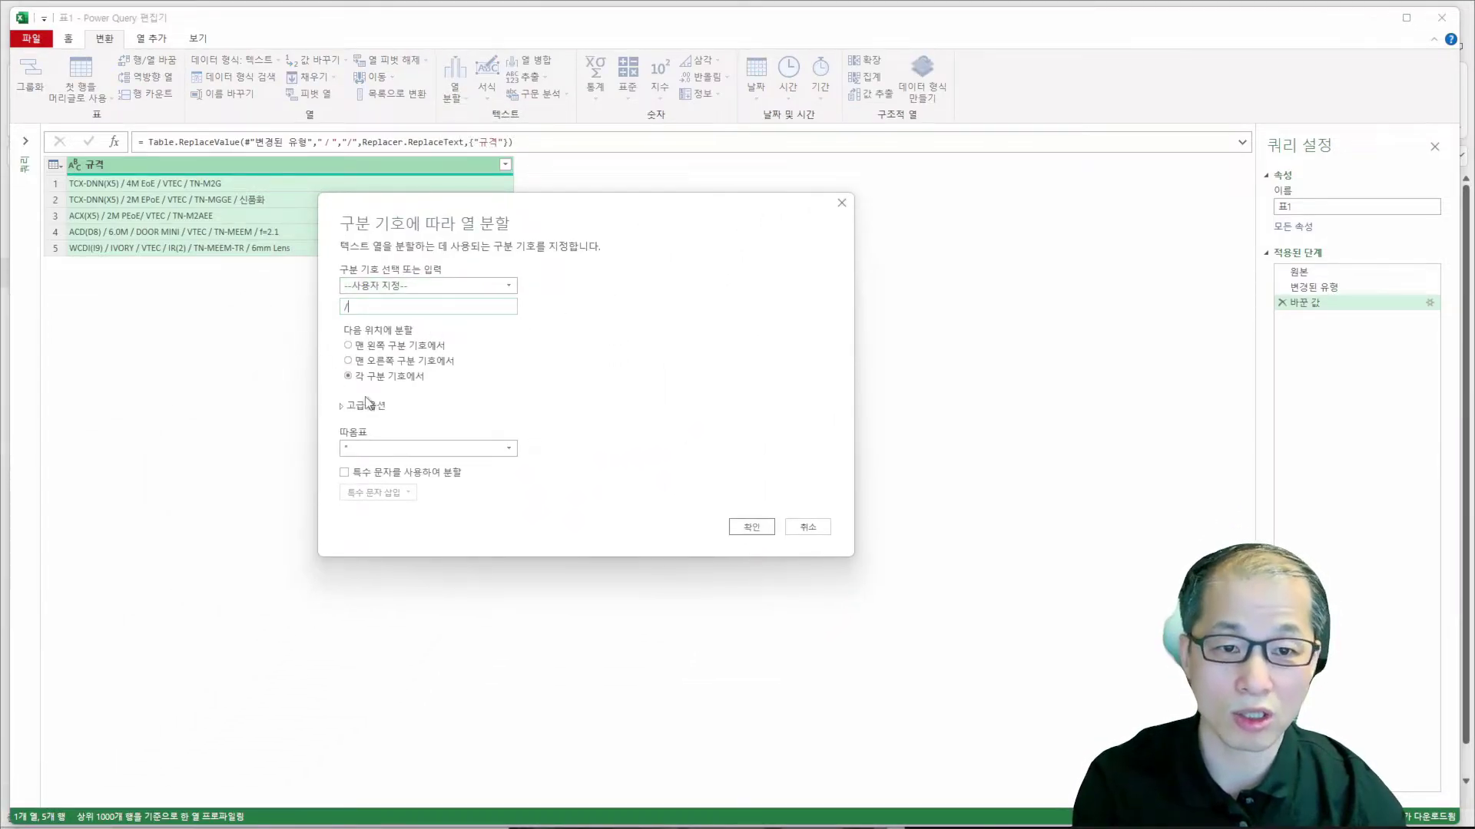
click(759, 531)
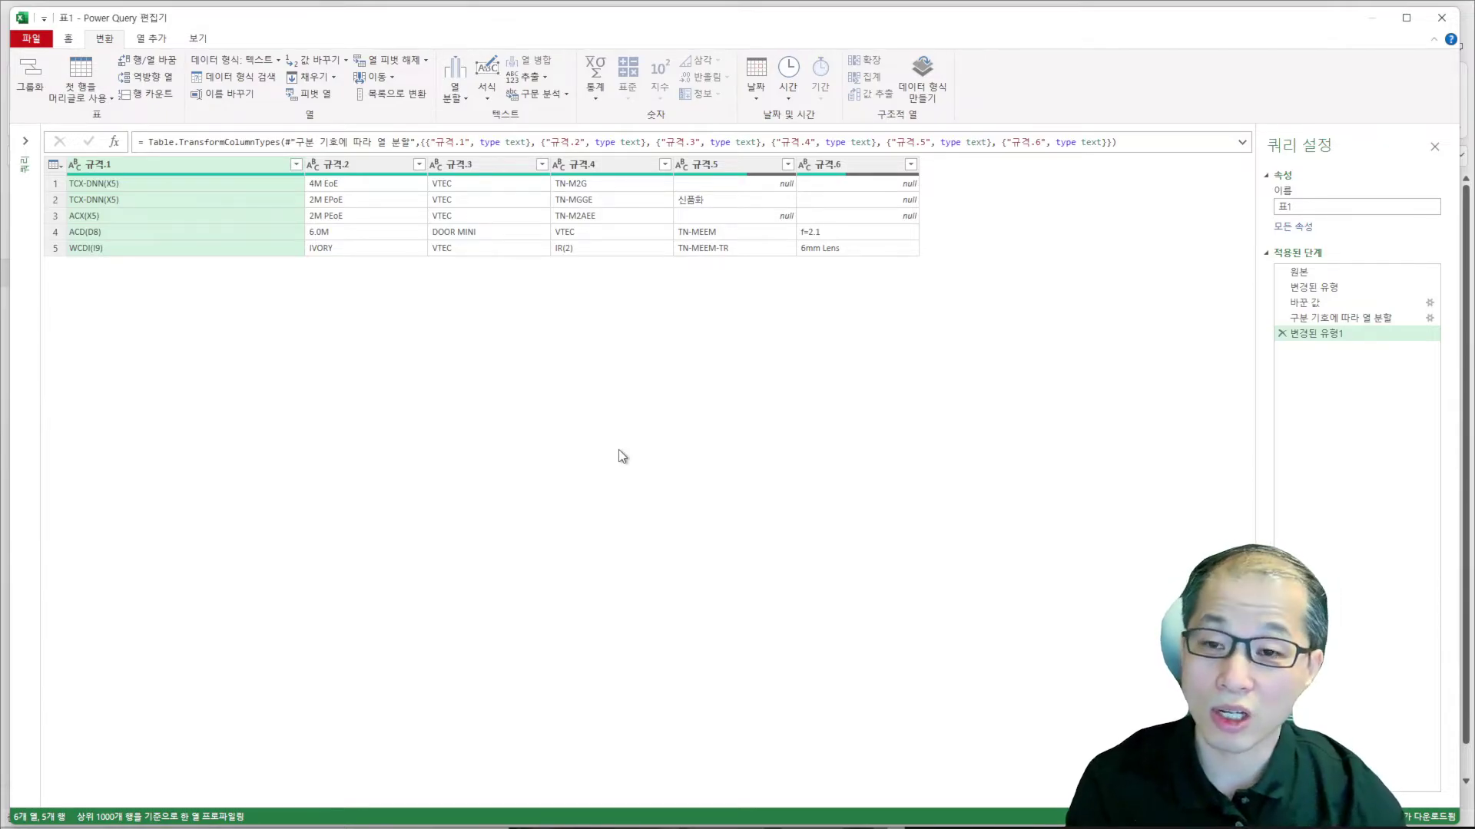
- Check which columns hold the TN- values and unpivot columns 규격.1 through 규격.6 into rows
click(582, 185)
click(587, 200)
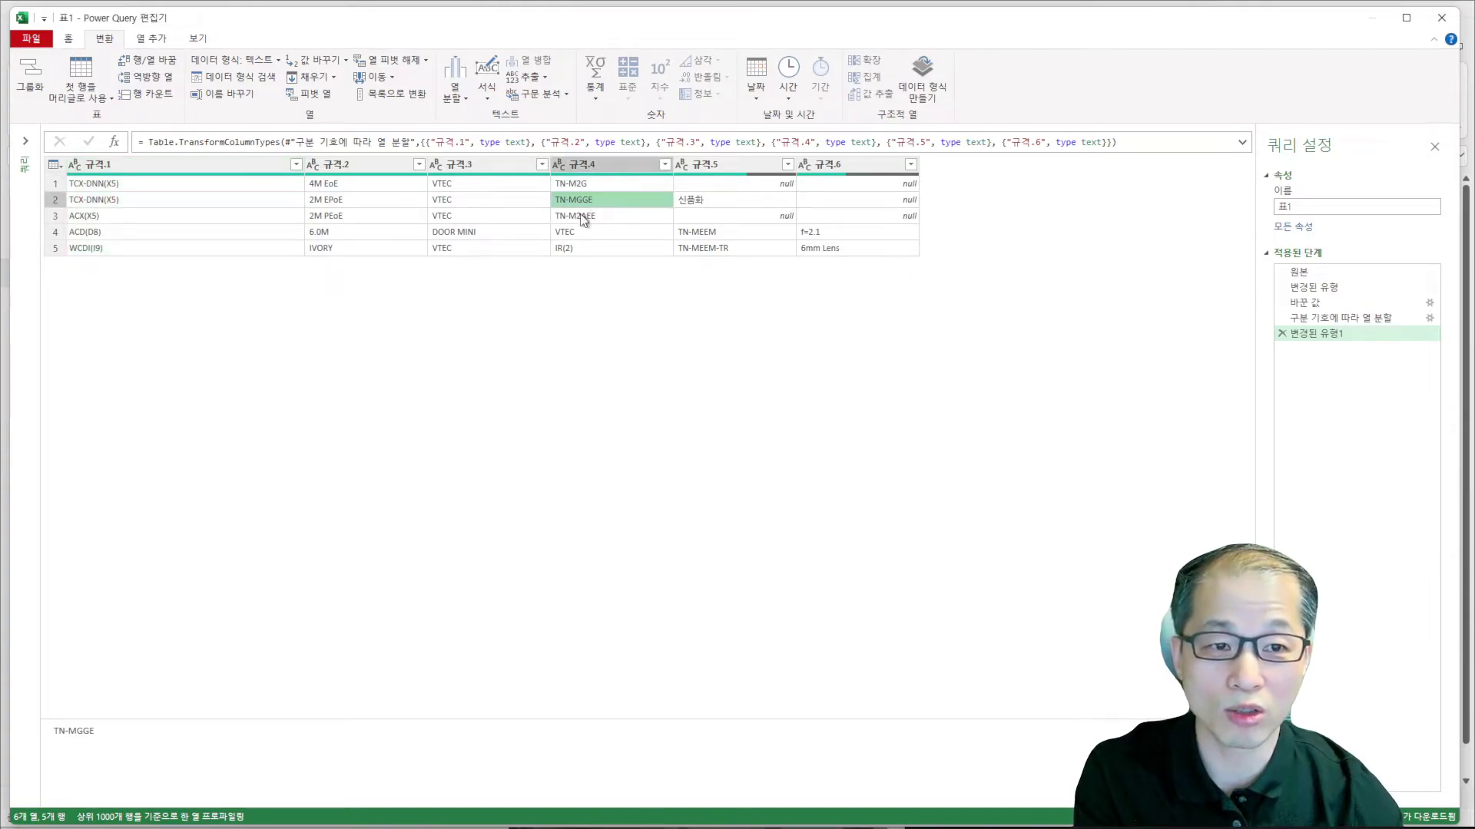
click(630, 216)
click(708, 241)
click(710, 232)
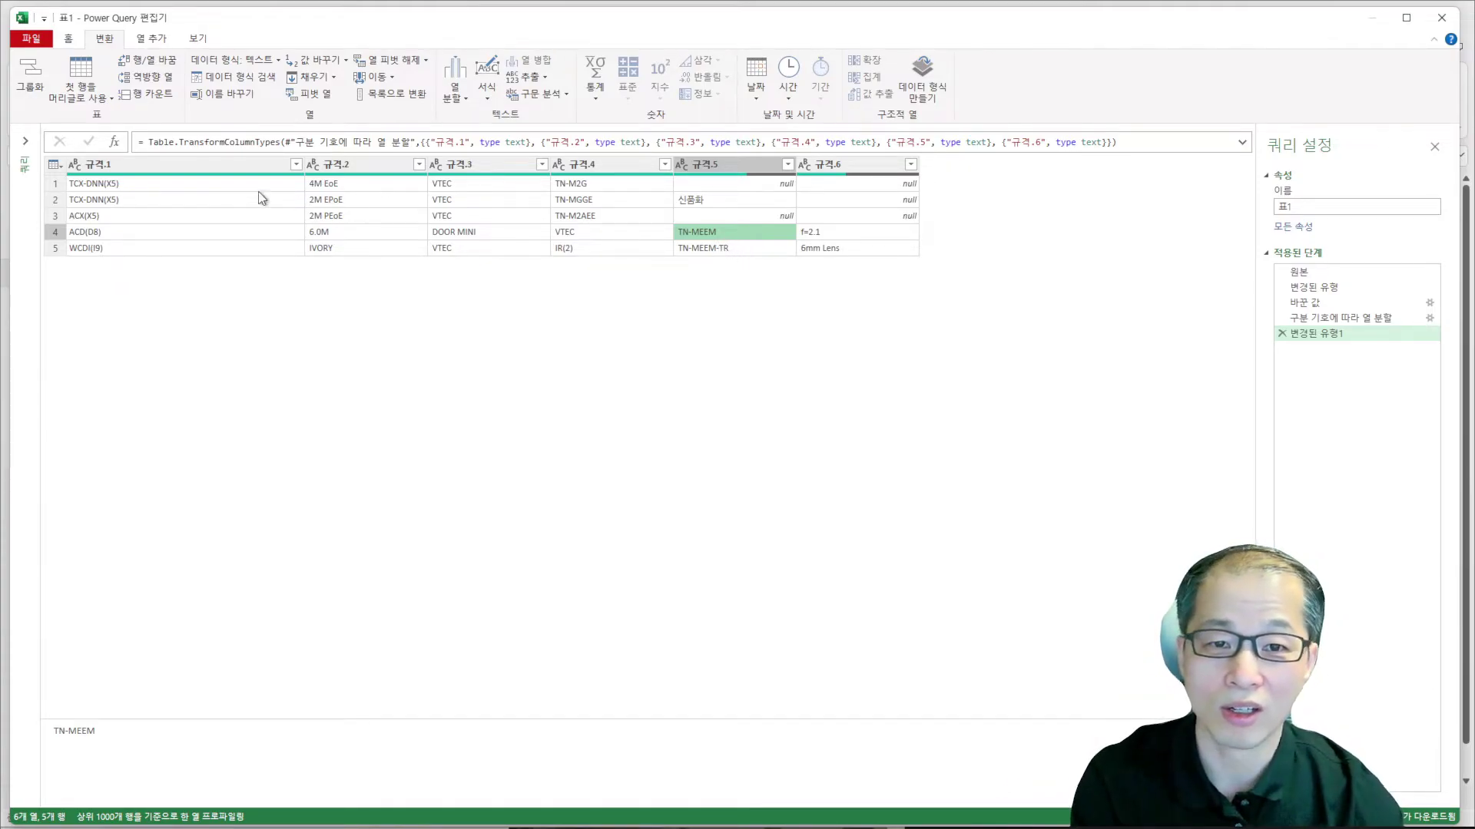
click(164, 164)
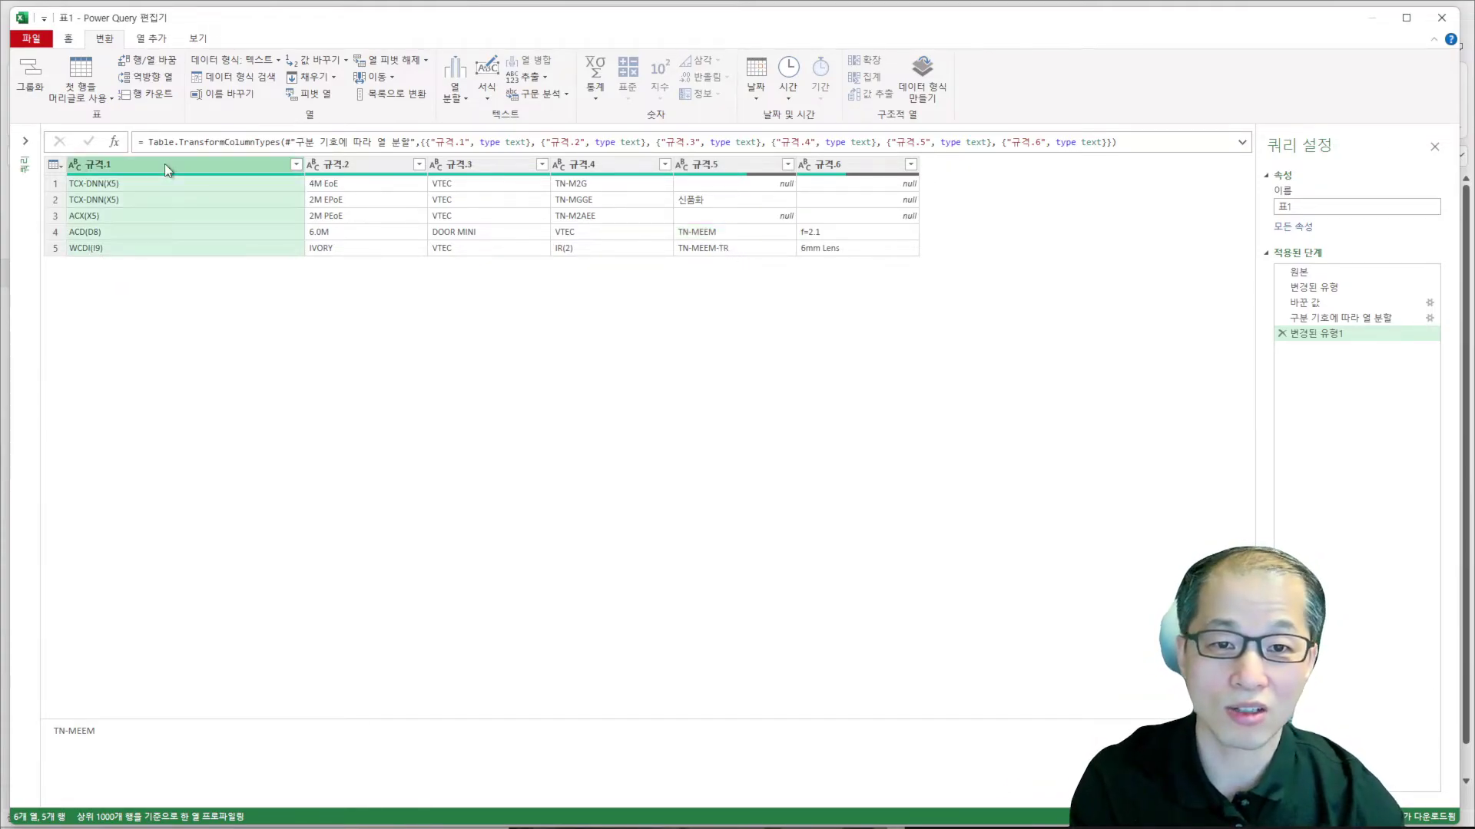
shift+click(867, 167)
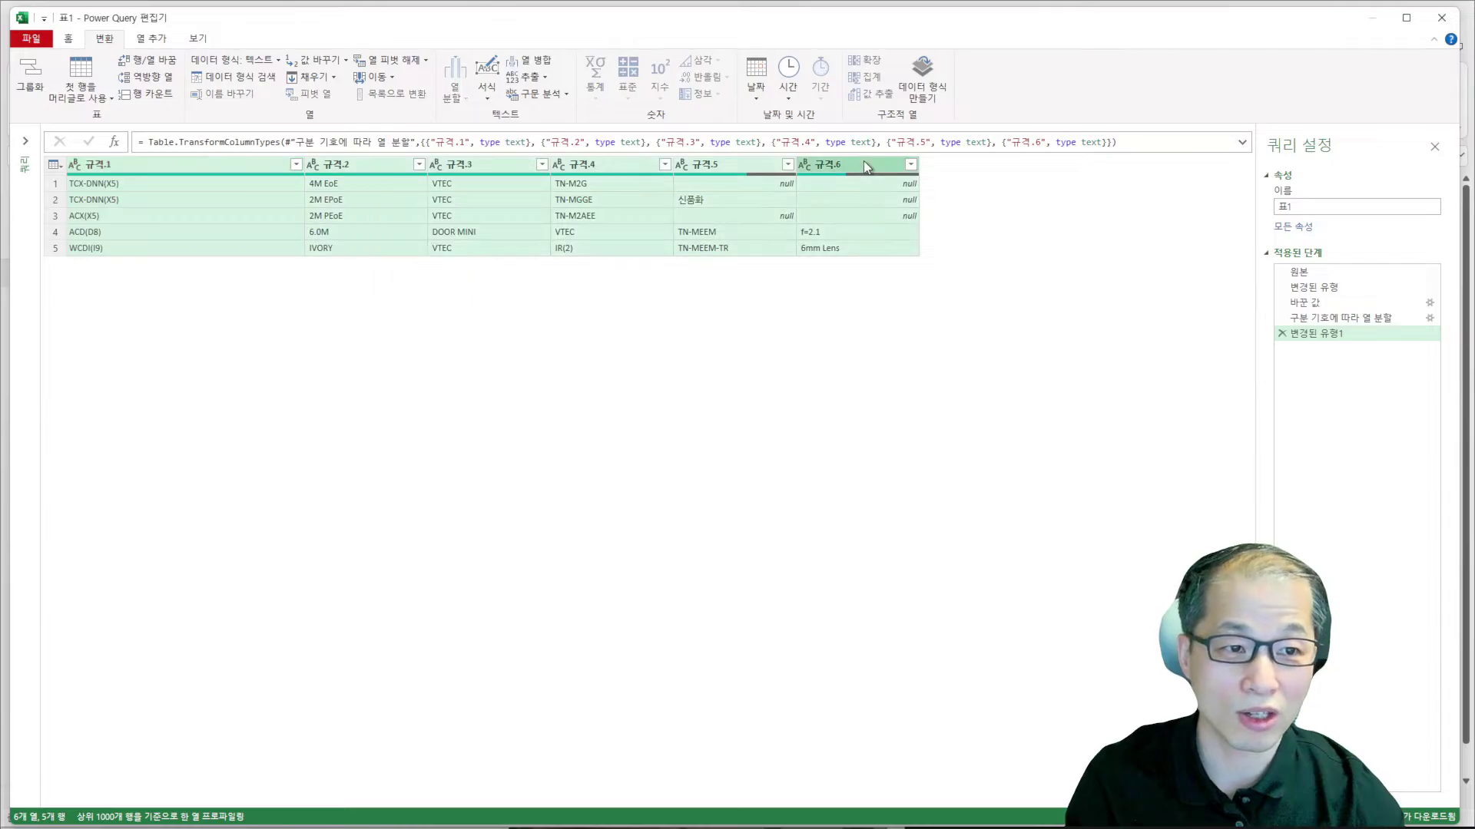
click(390, 63)
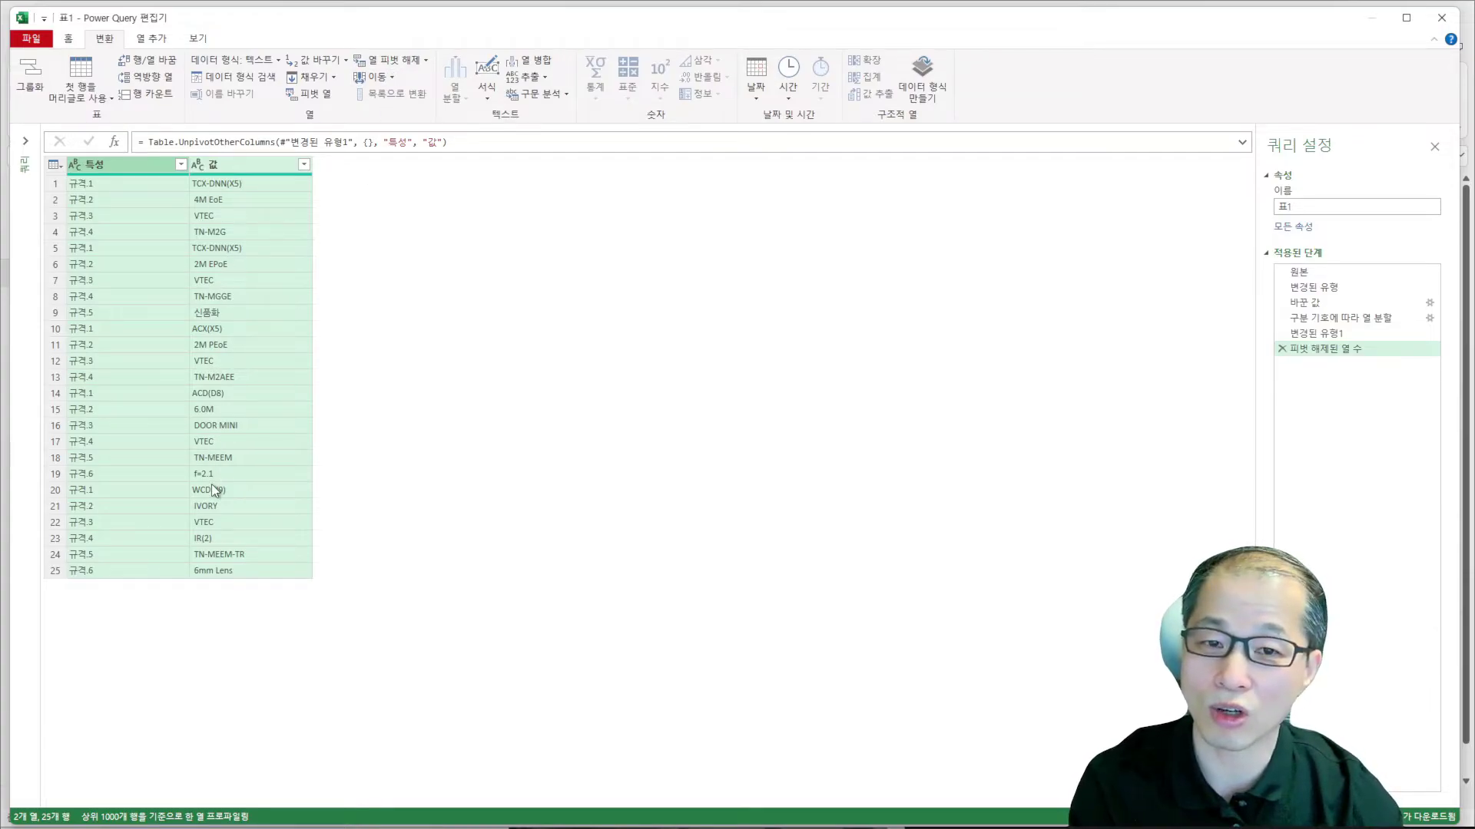
- Edit the applied step 구분 기호에 따라 열 분할 to split the text into rows (행) instead of columns
click(1360, 322)
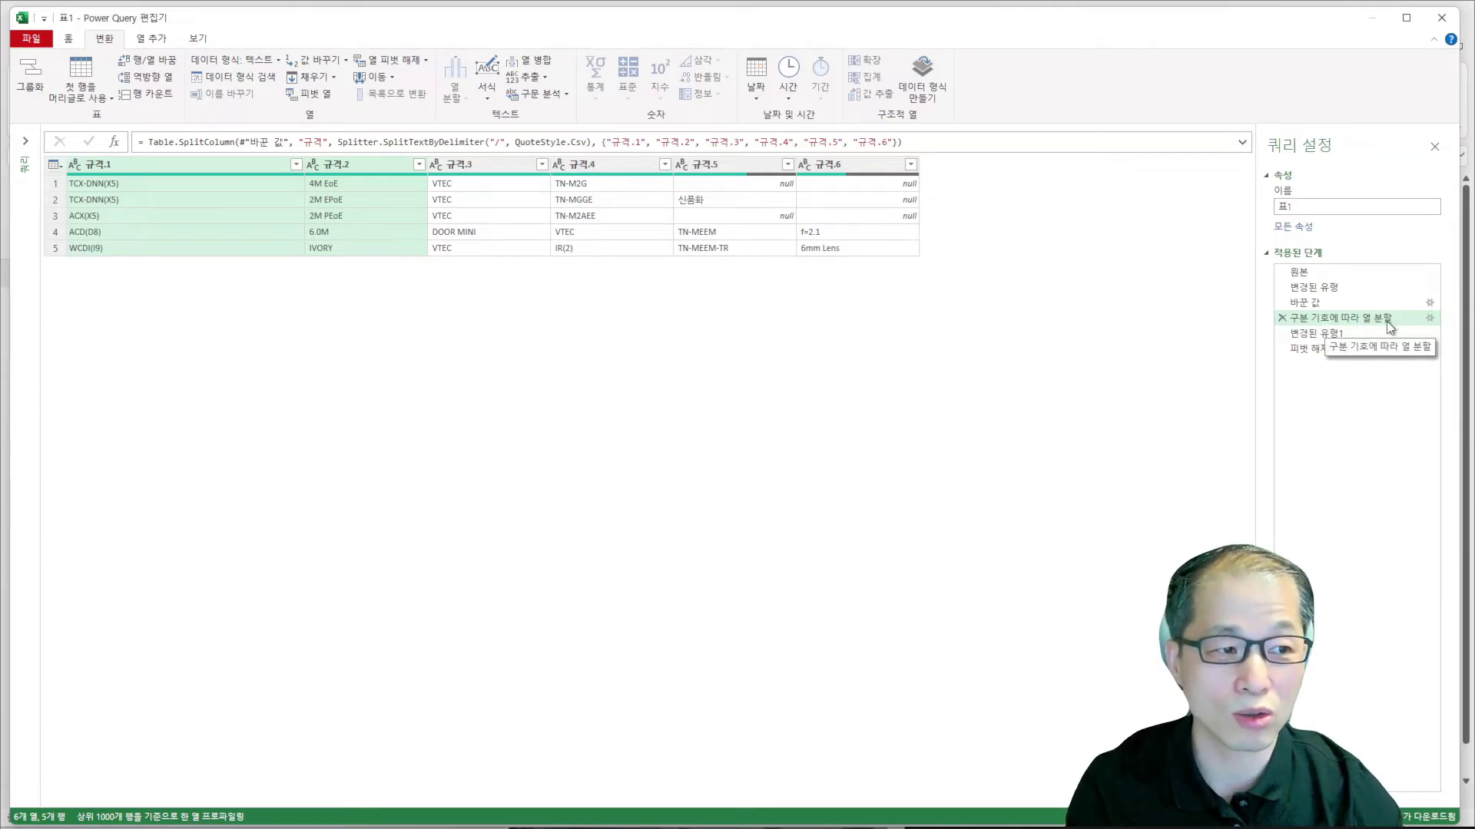
click(1430, 319)
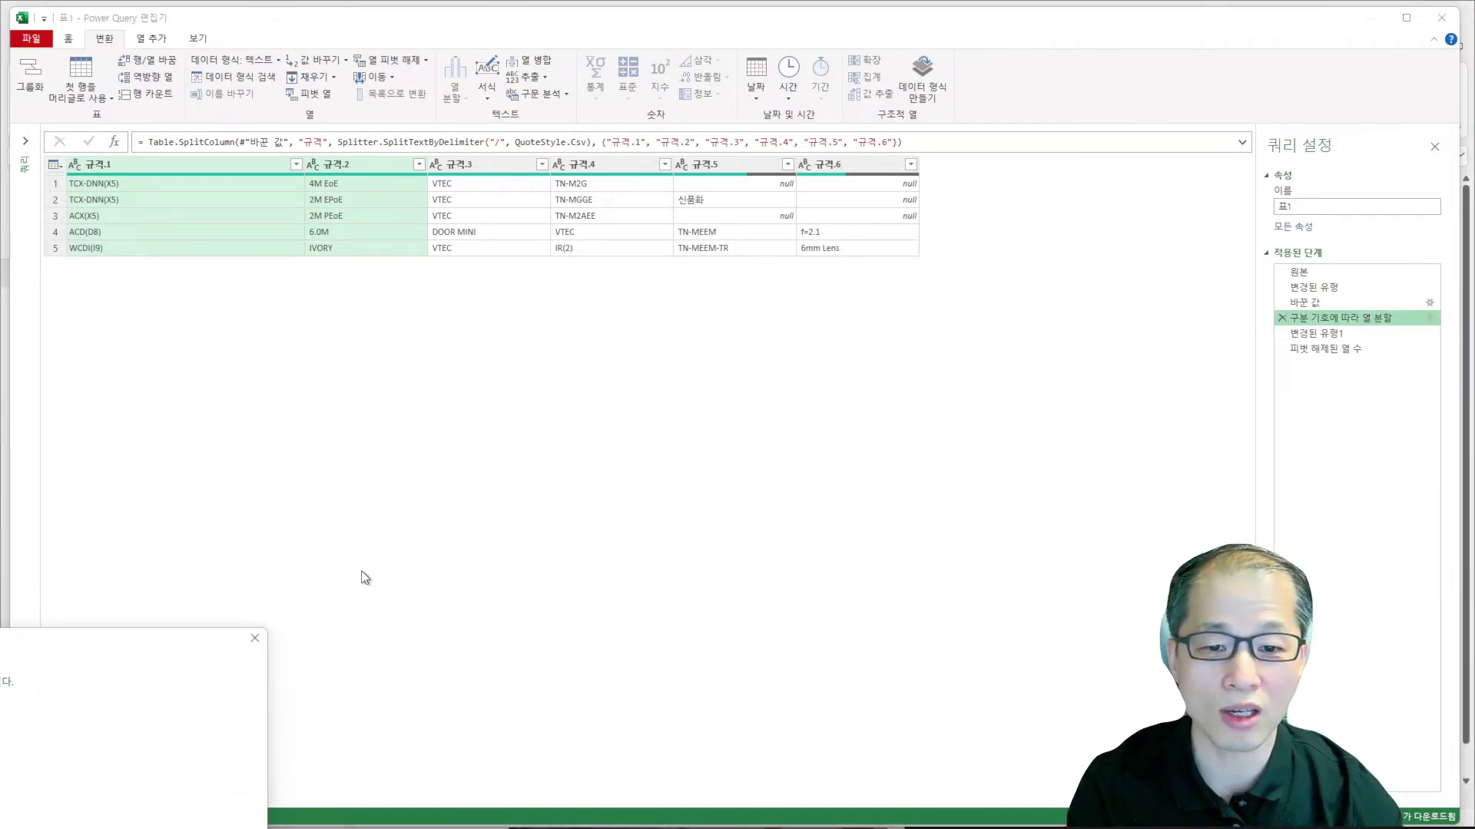
drag(667, 360, 819, 252)
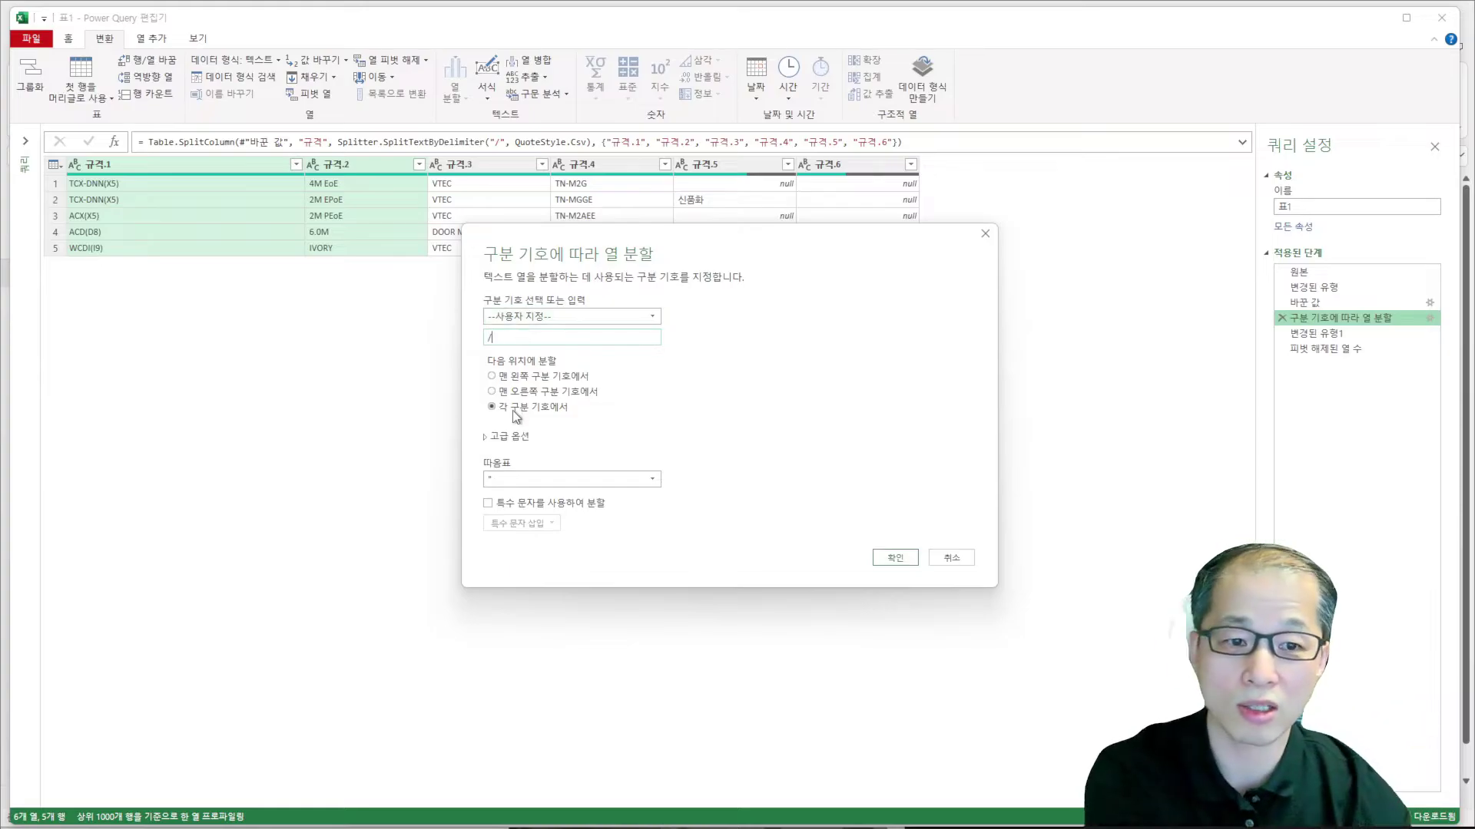
click(521, 437)
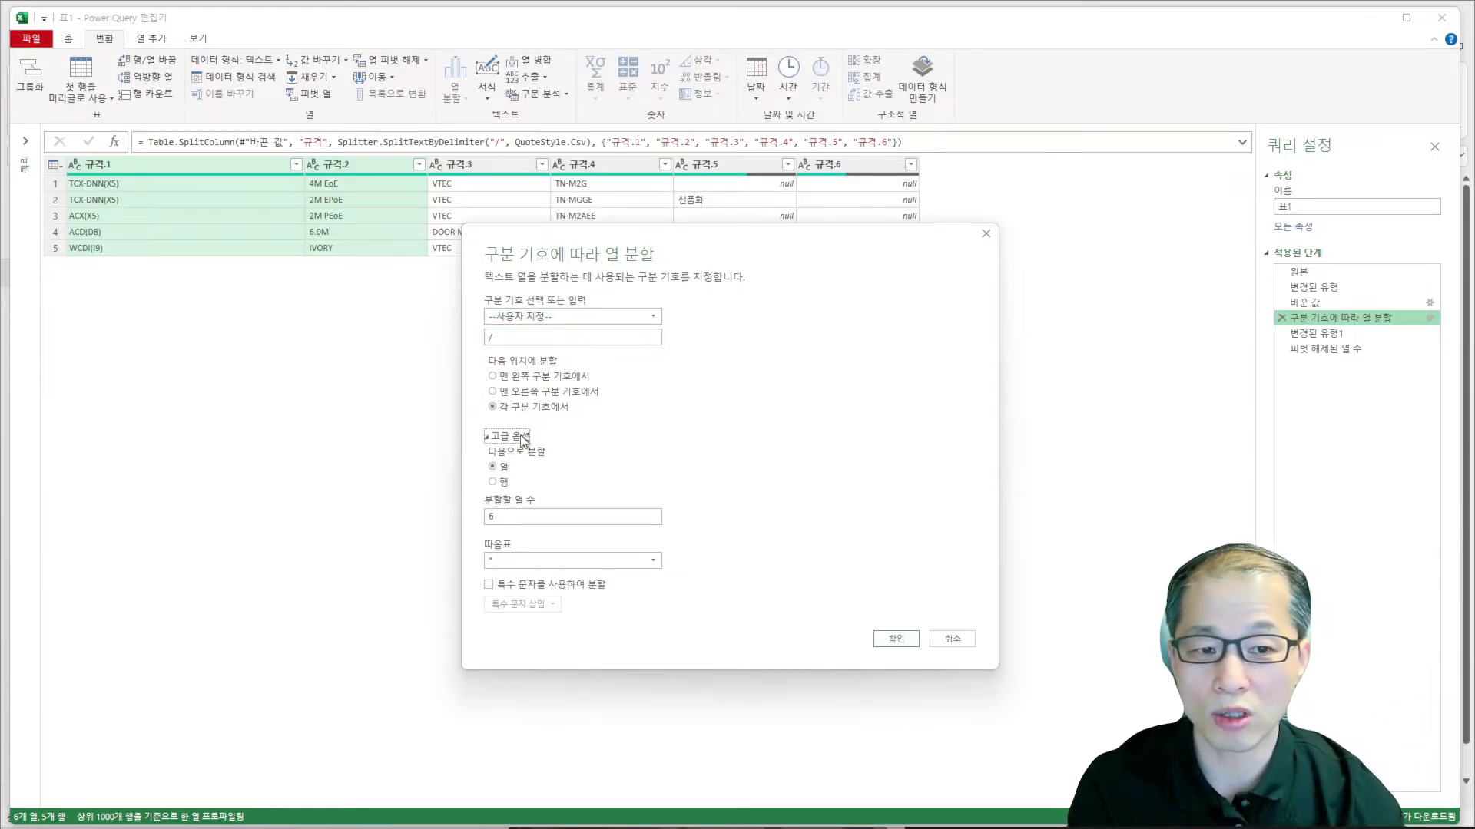
click(503, 483)
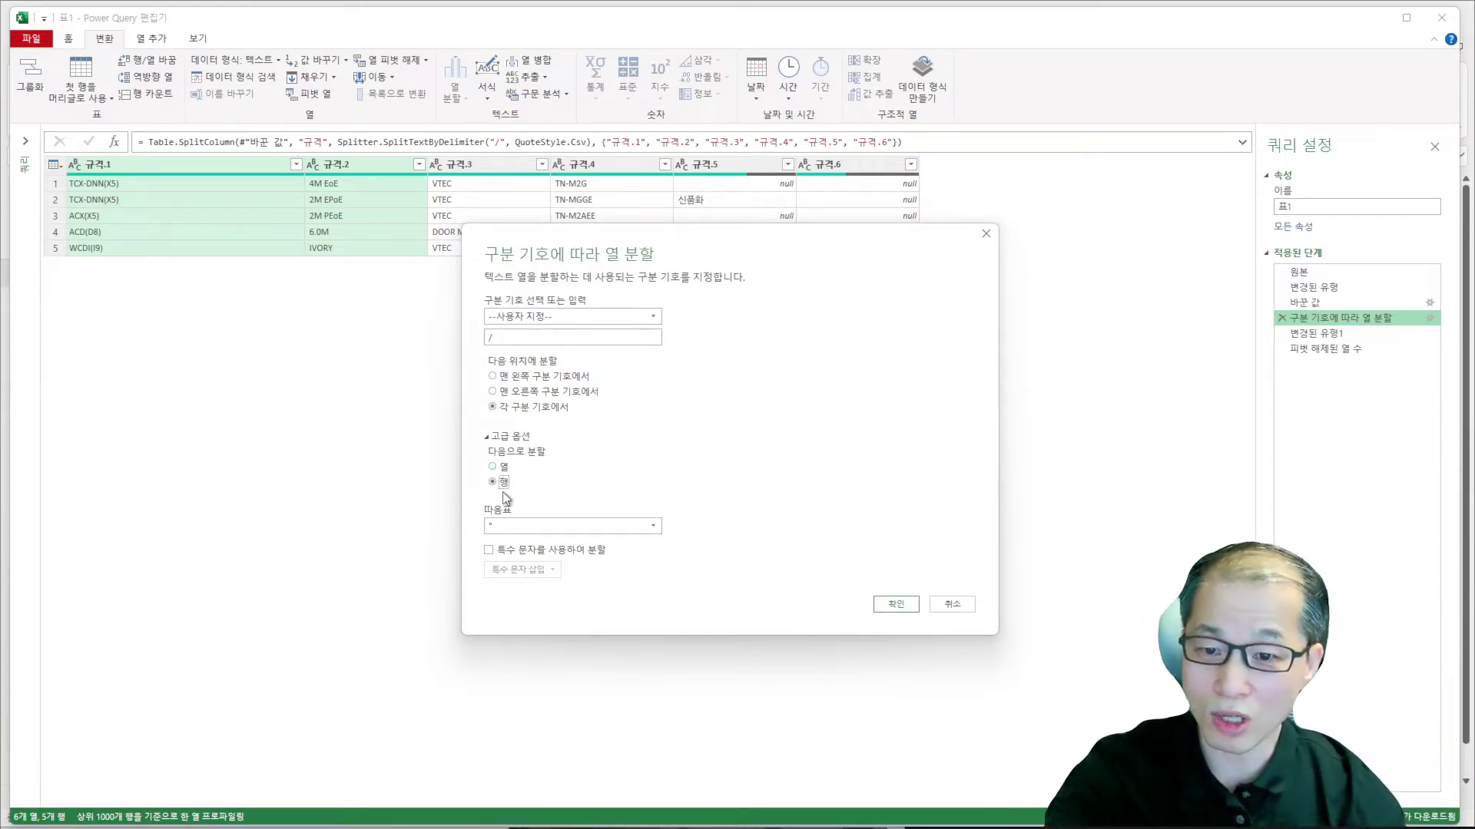
click(893, 607)
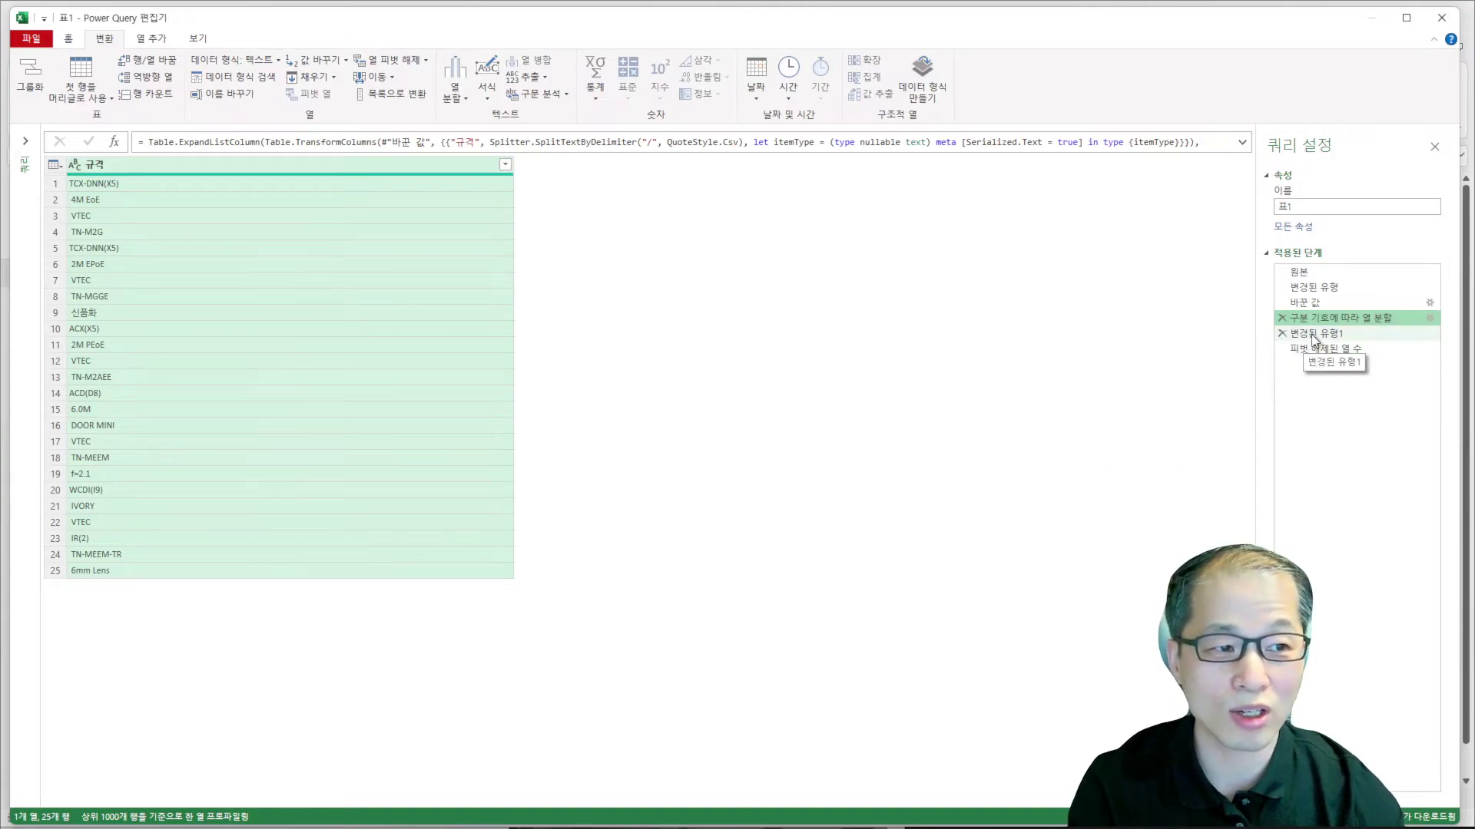
- Delete the applied steps 변경된 유형1 and 피벗 해제된 열 수 from the query
click(1281, 334)
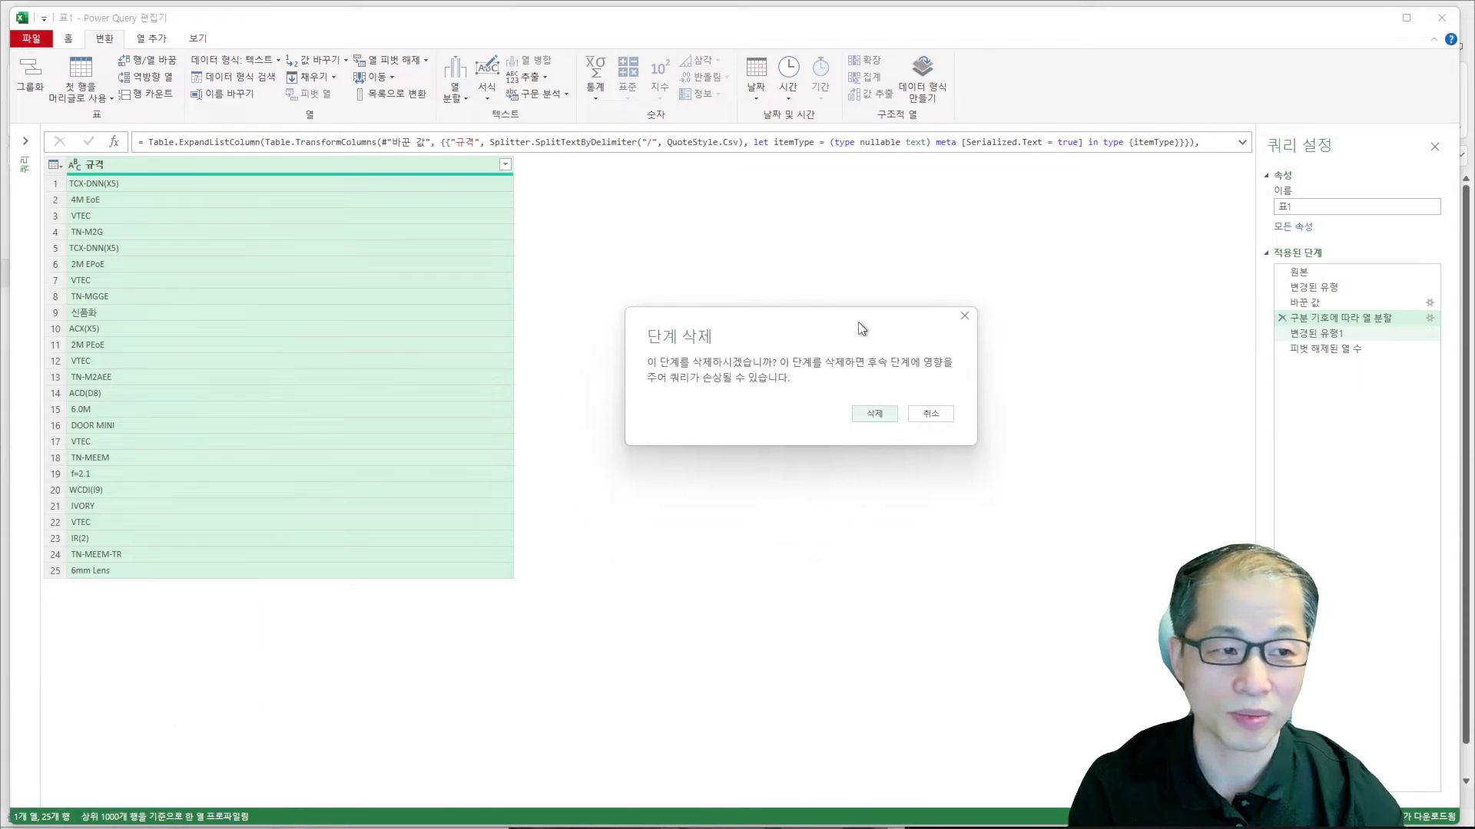
click(887, 413)
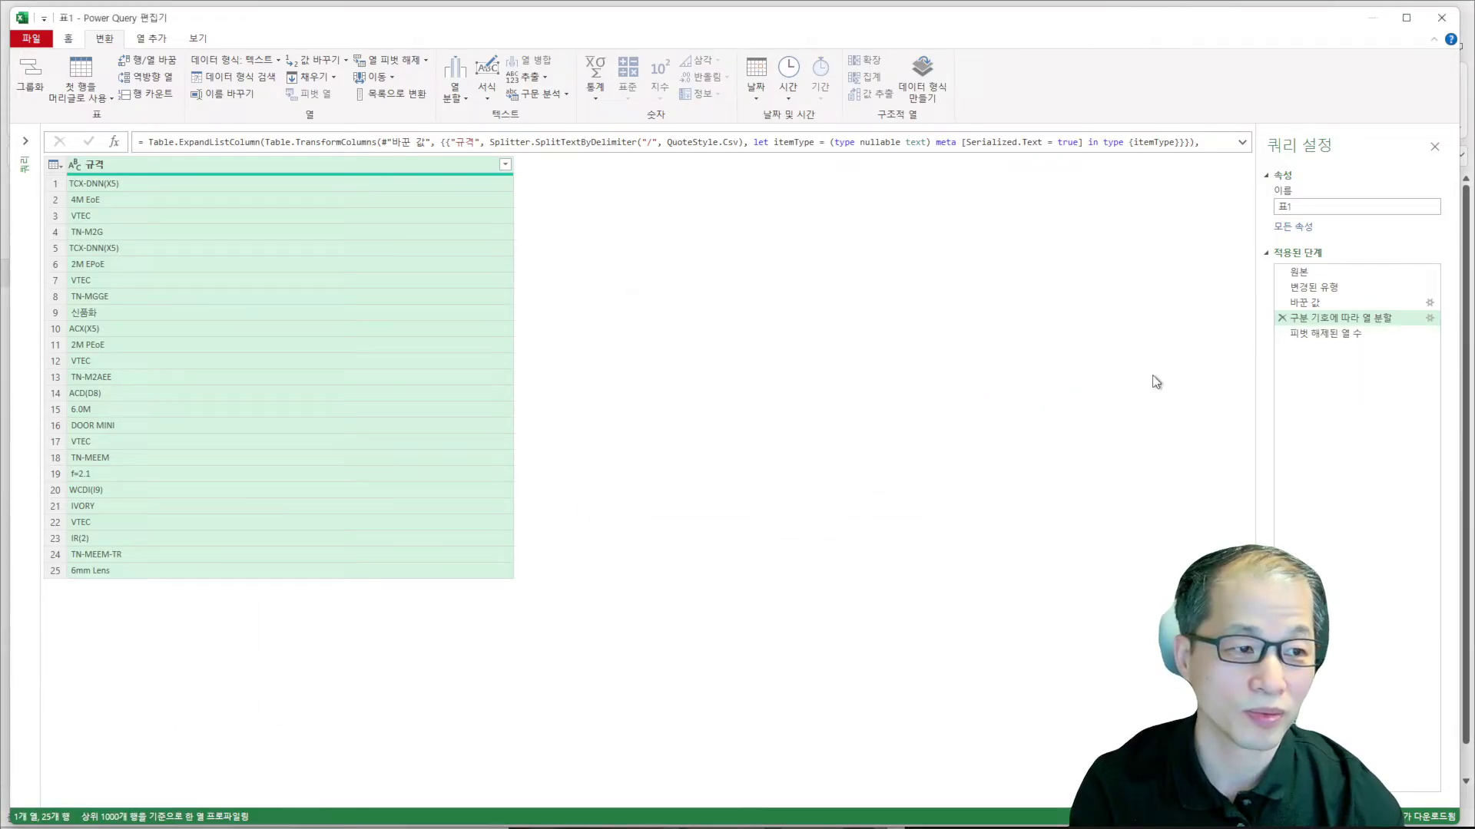
click(1282, 334)
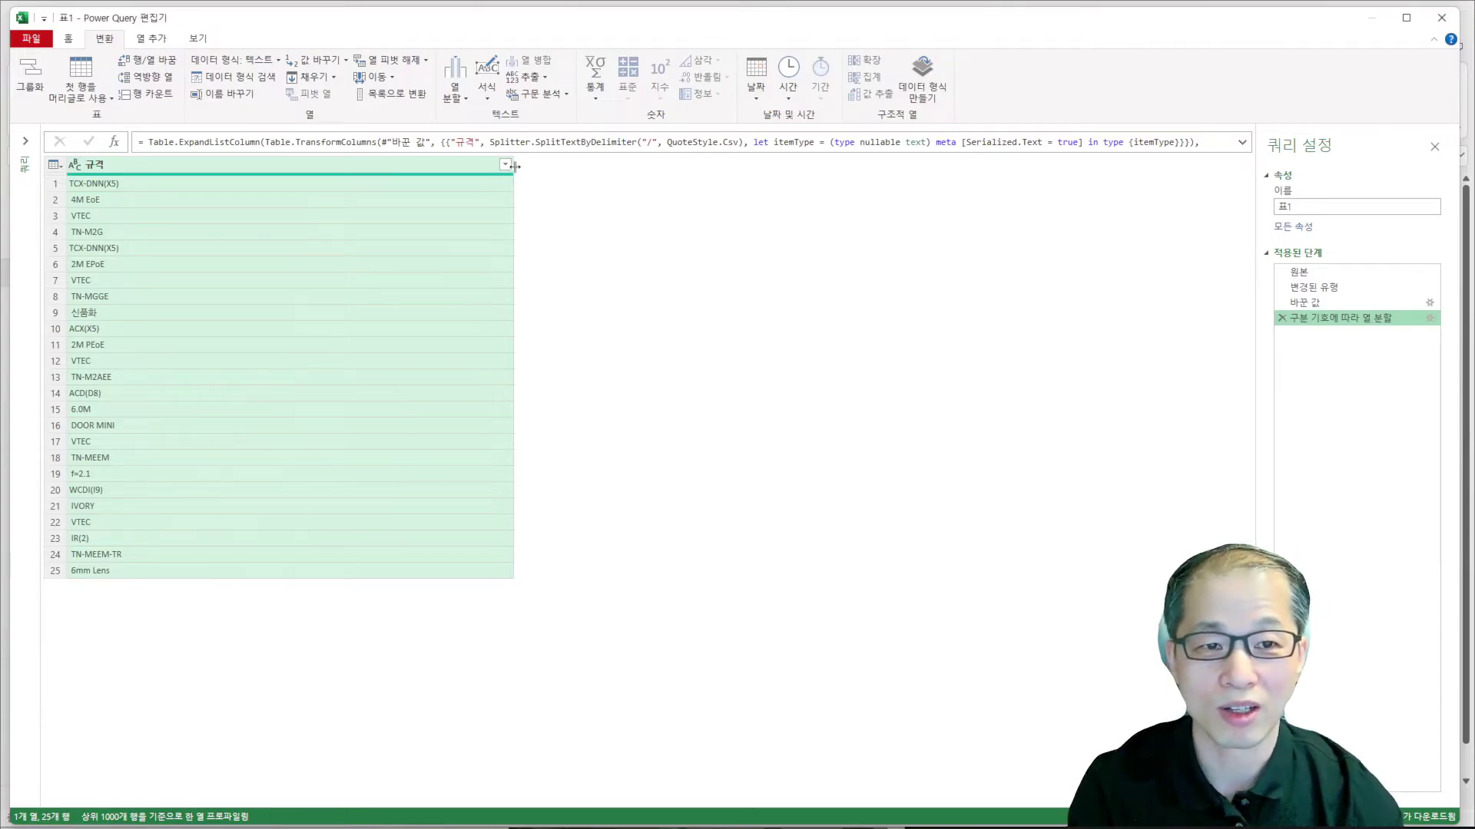
- Narrow the 규격 column and filter it to keep only rows whose text contains "TN-"
drag(513, 165, 219, 166)
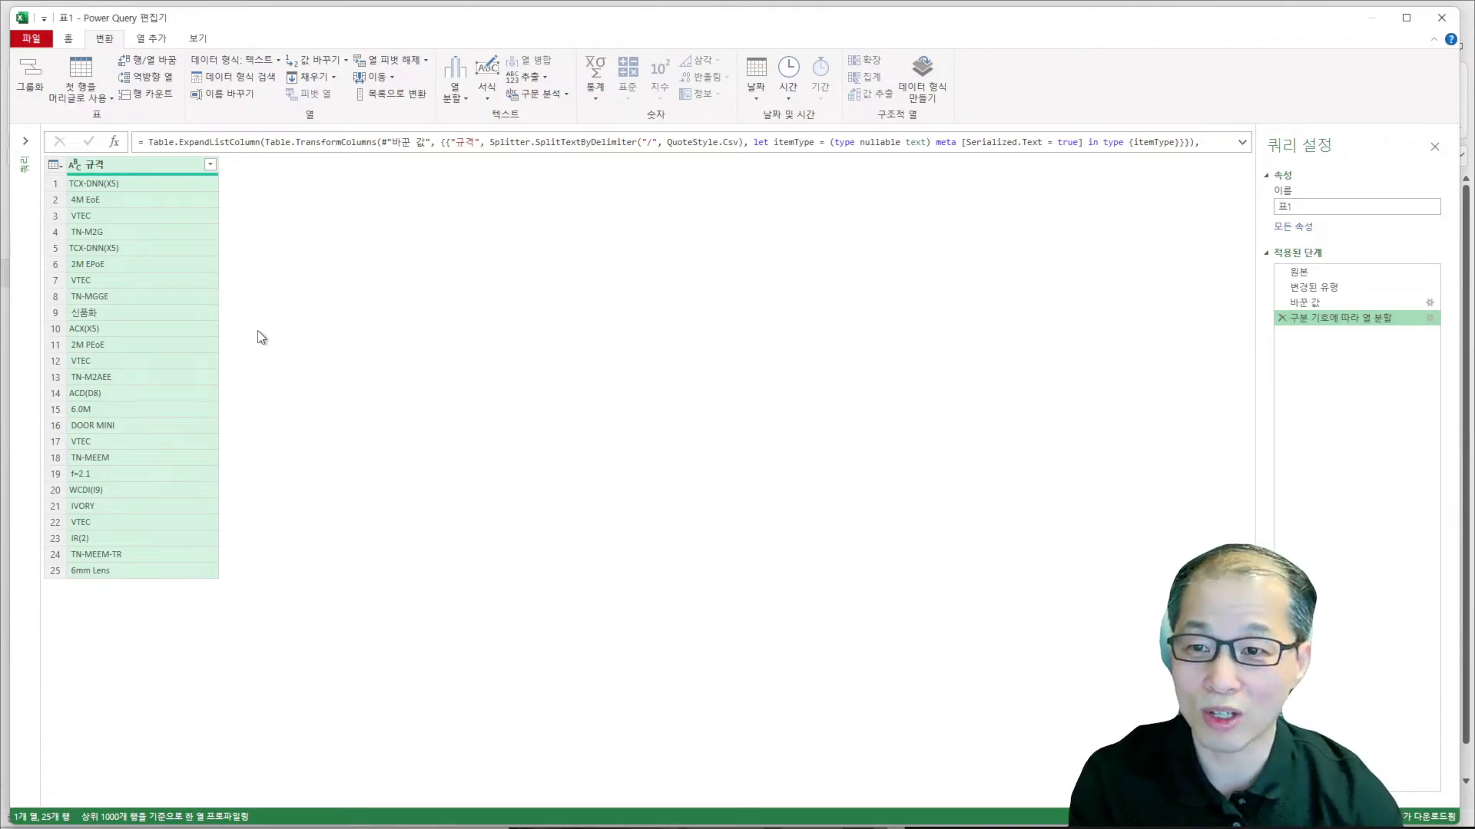
click(209, 164)
mouse_move(275, 276)
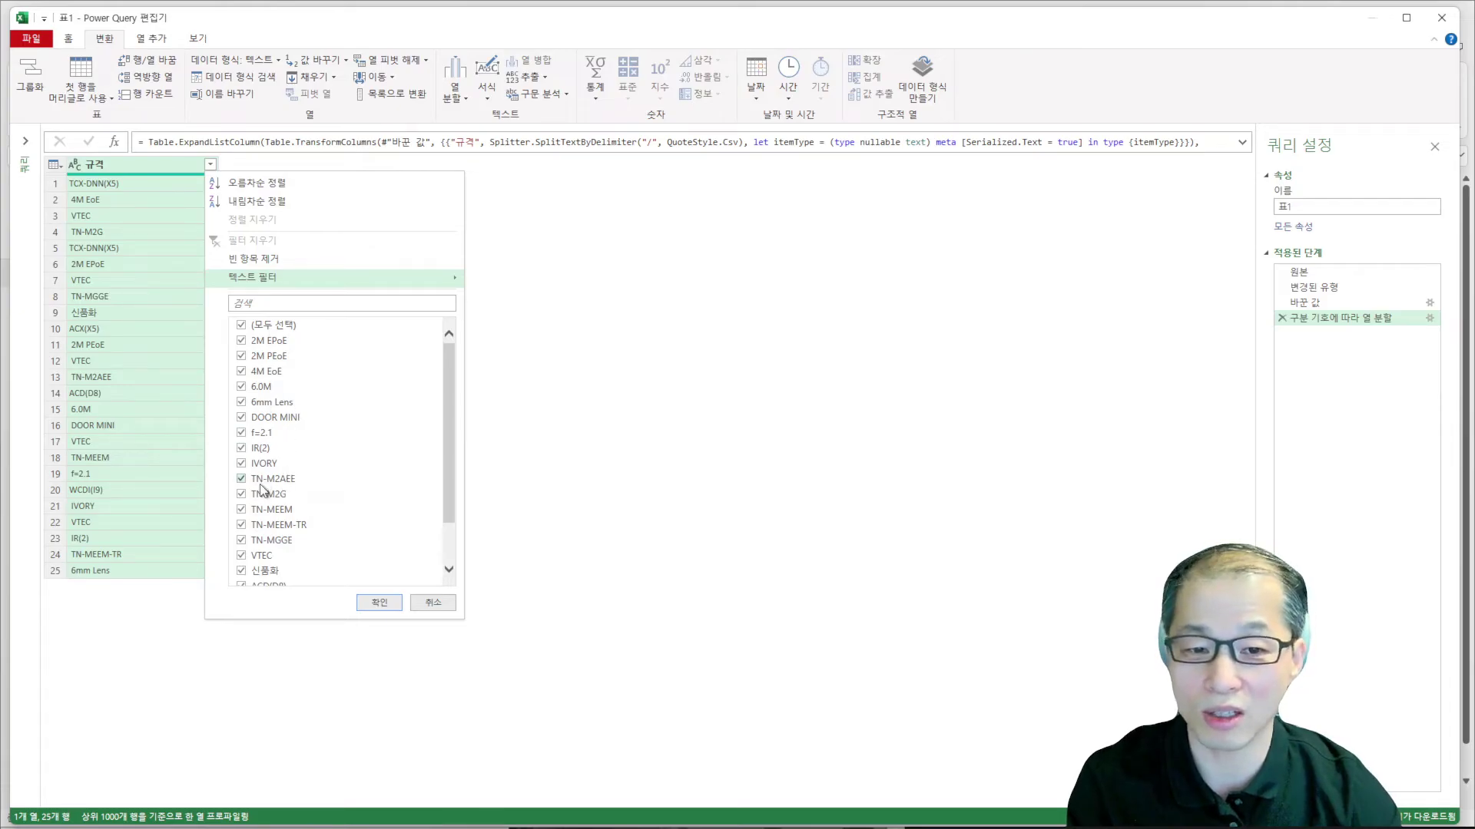
mouse_move(430, 283)
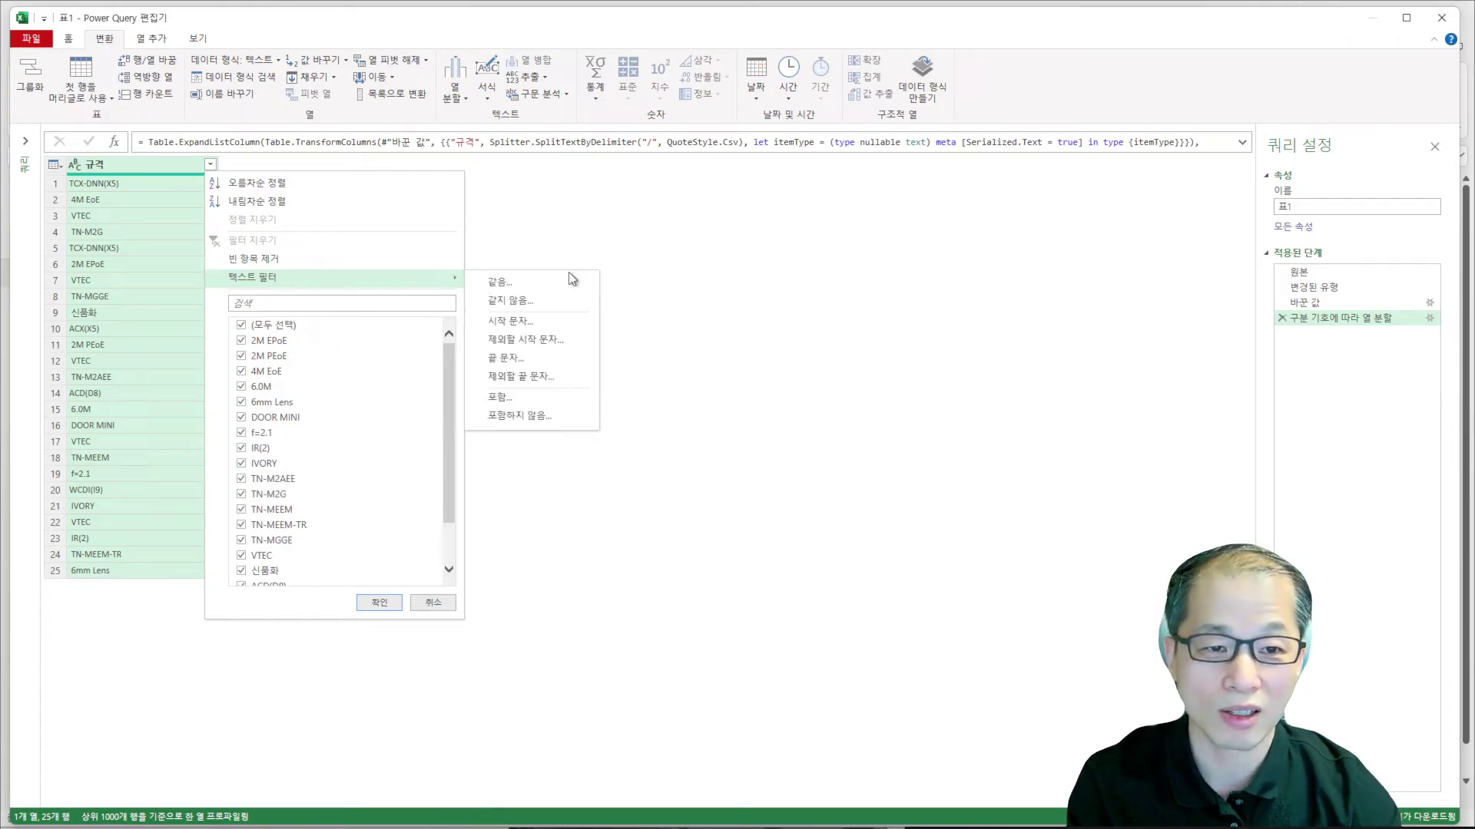
click(538, 397)
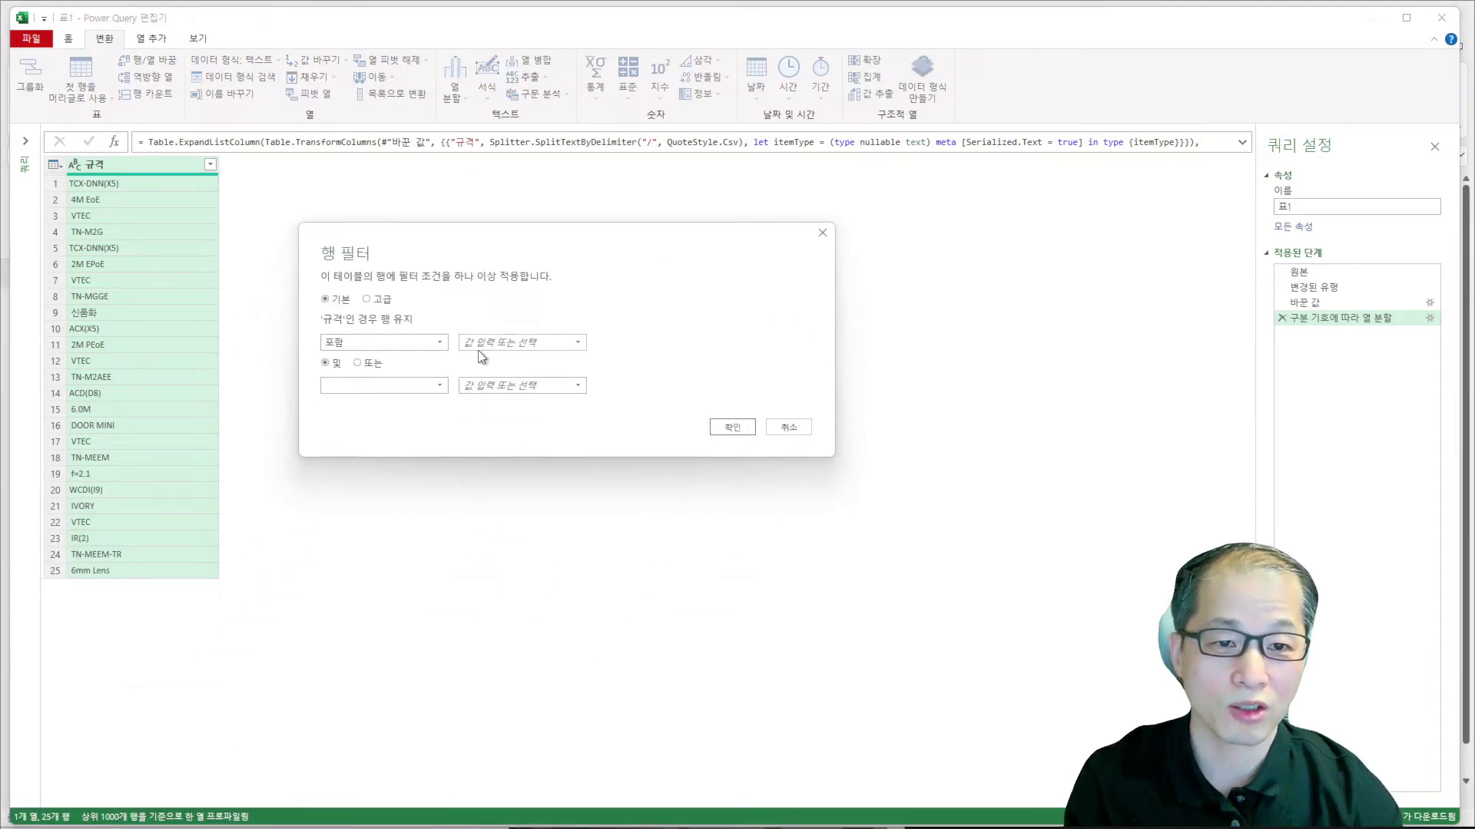
click(530, 343)
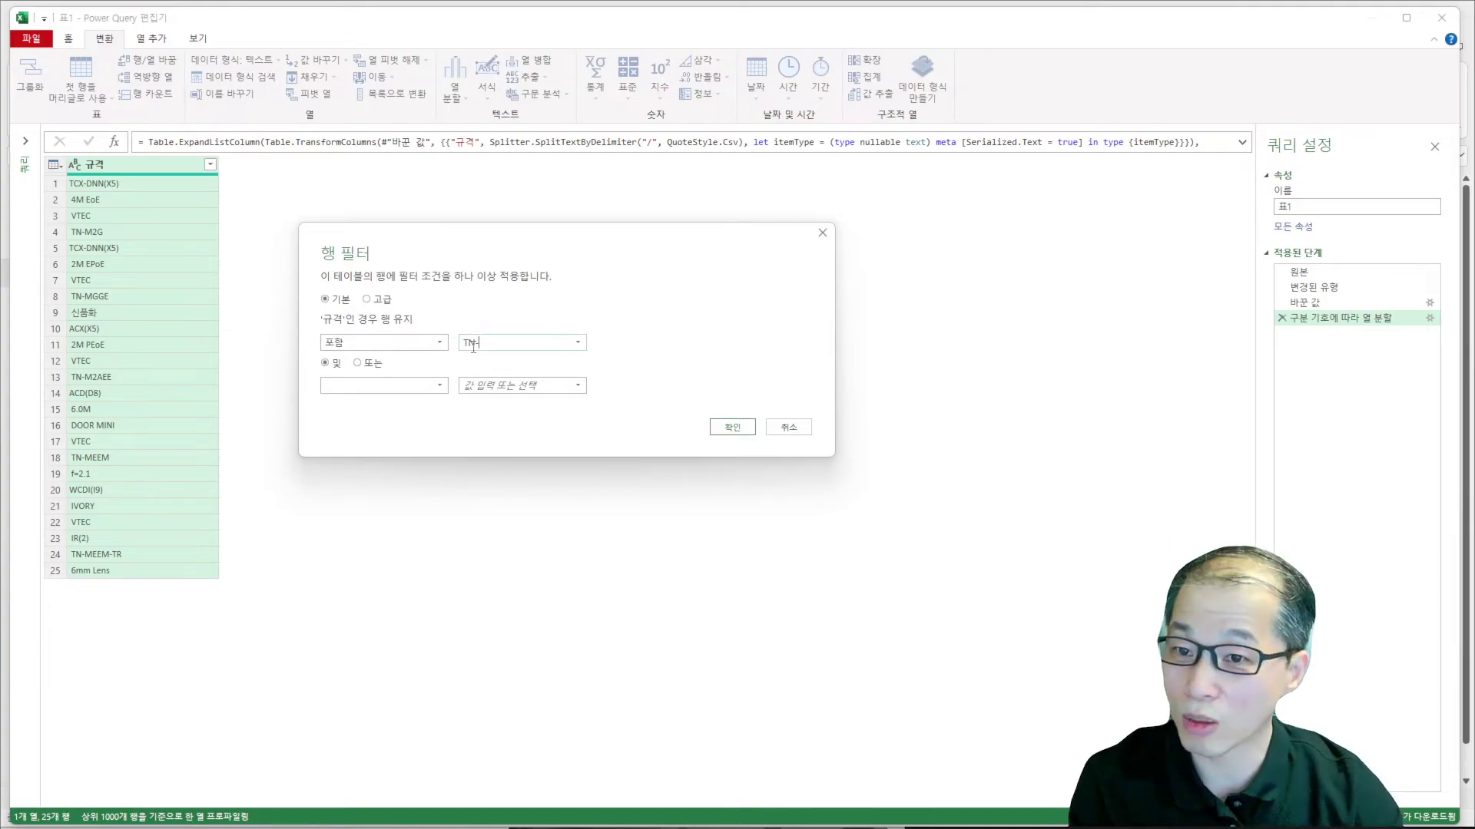
click(735, 427)
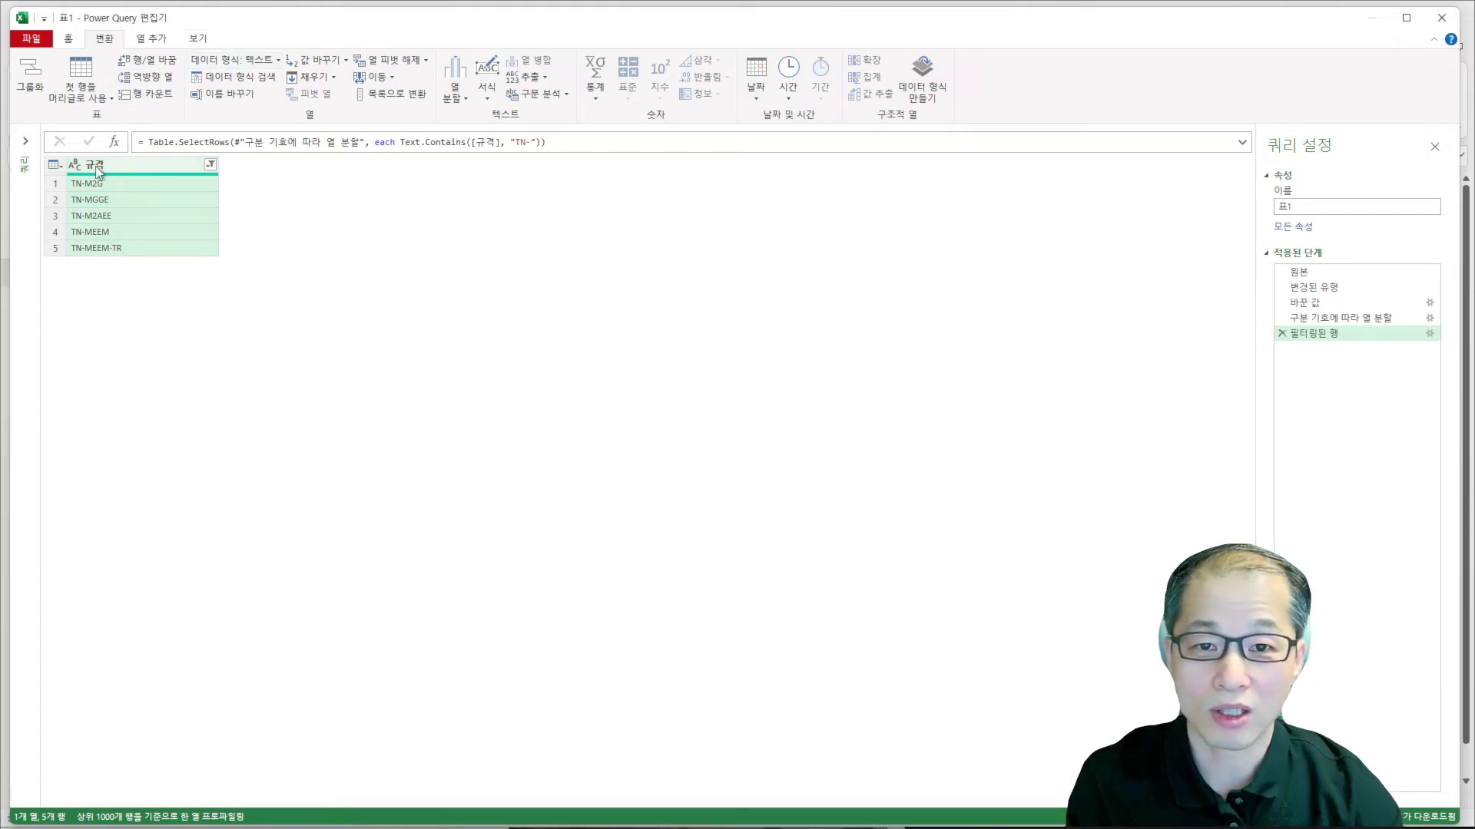
- Shrink the query editor window to reveal the worksheet beside it and rename the 규격 column to 예상값
drag(9, 242, 765, 258)
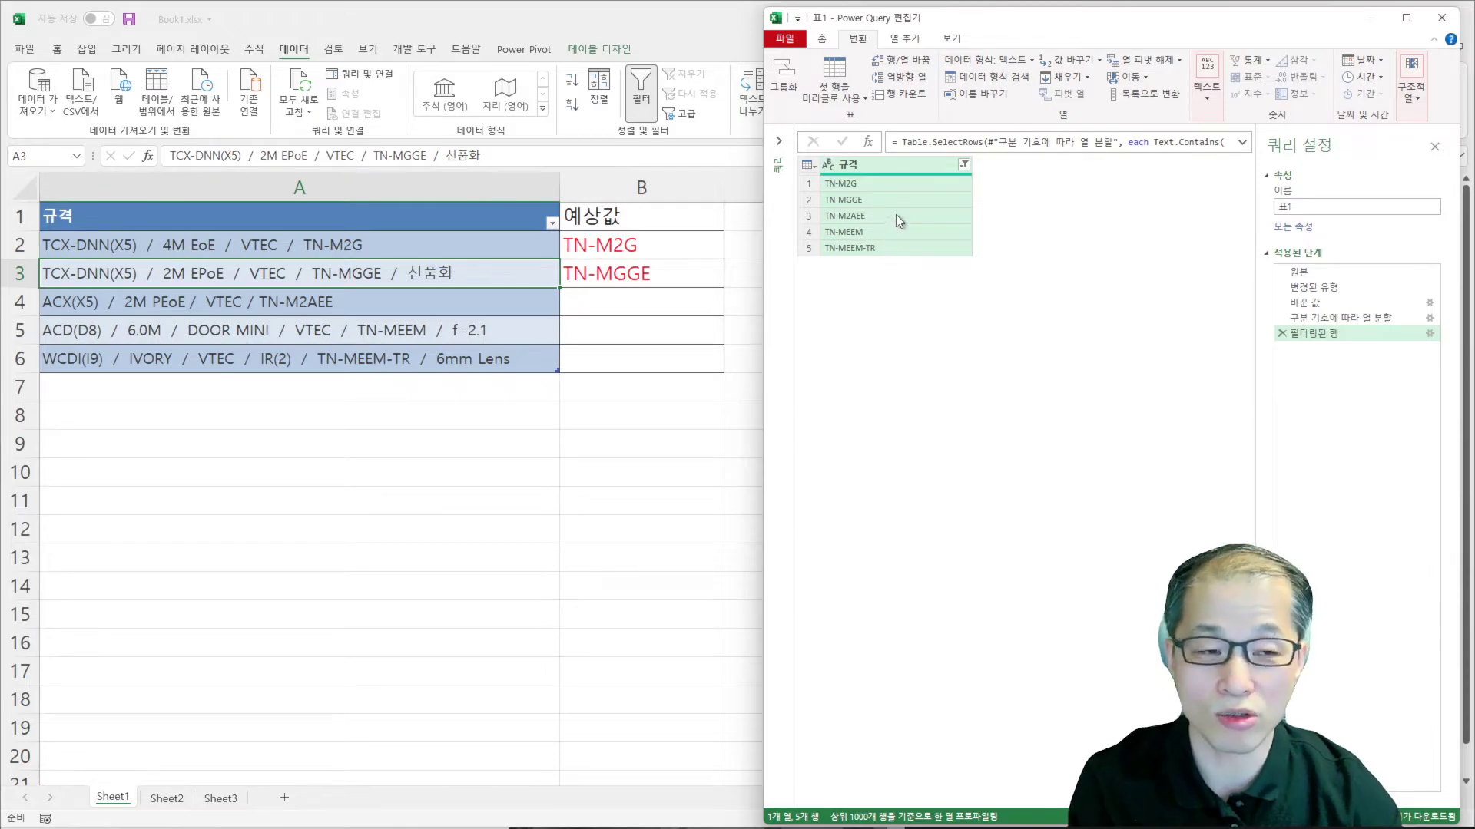
double_click(869, 163)
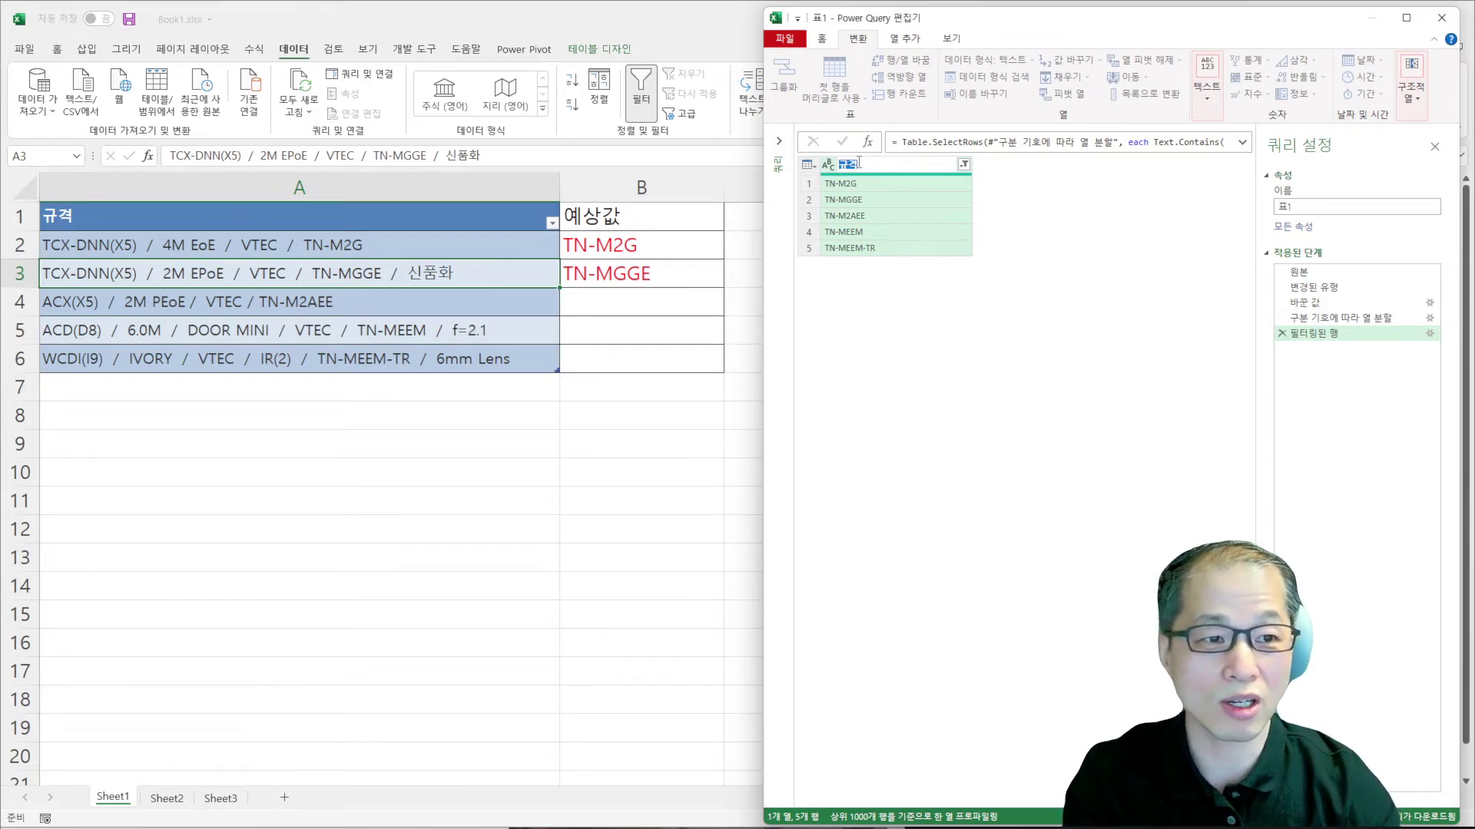
text(D)
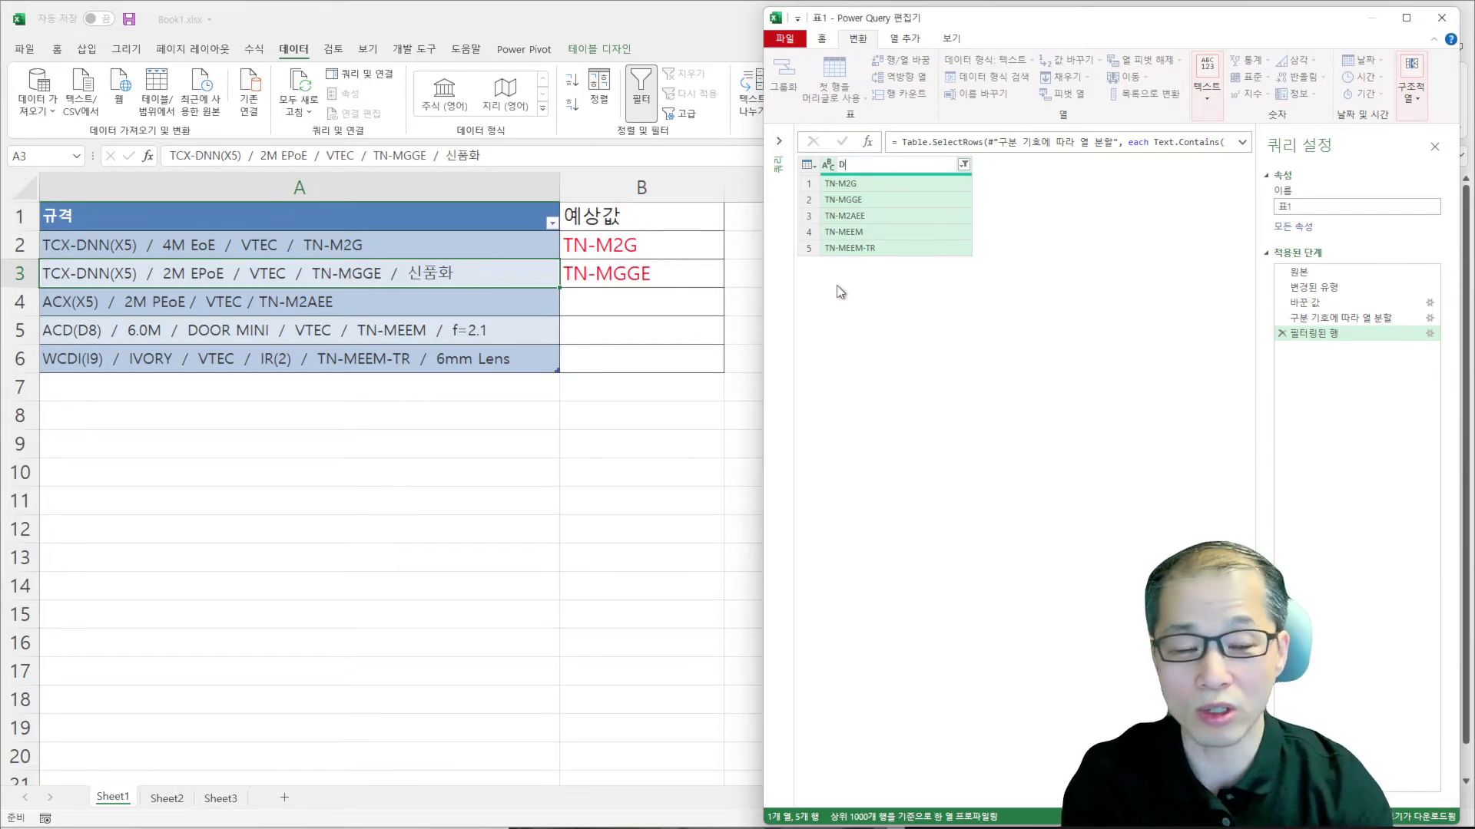
text(상)
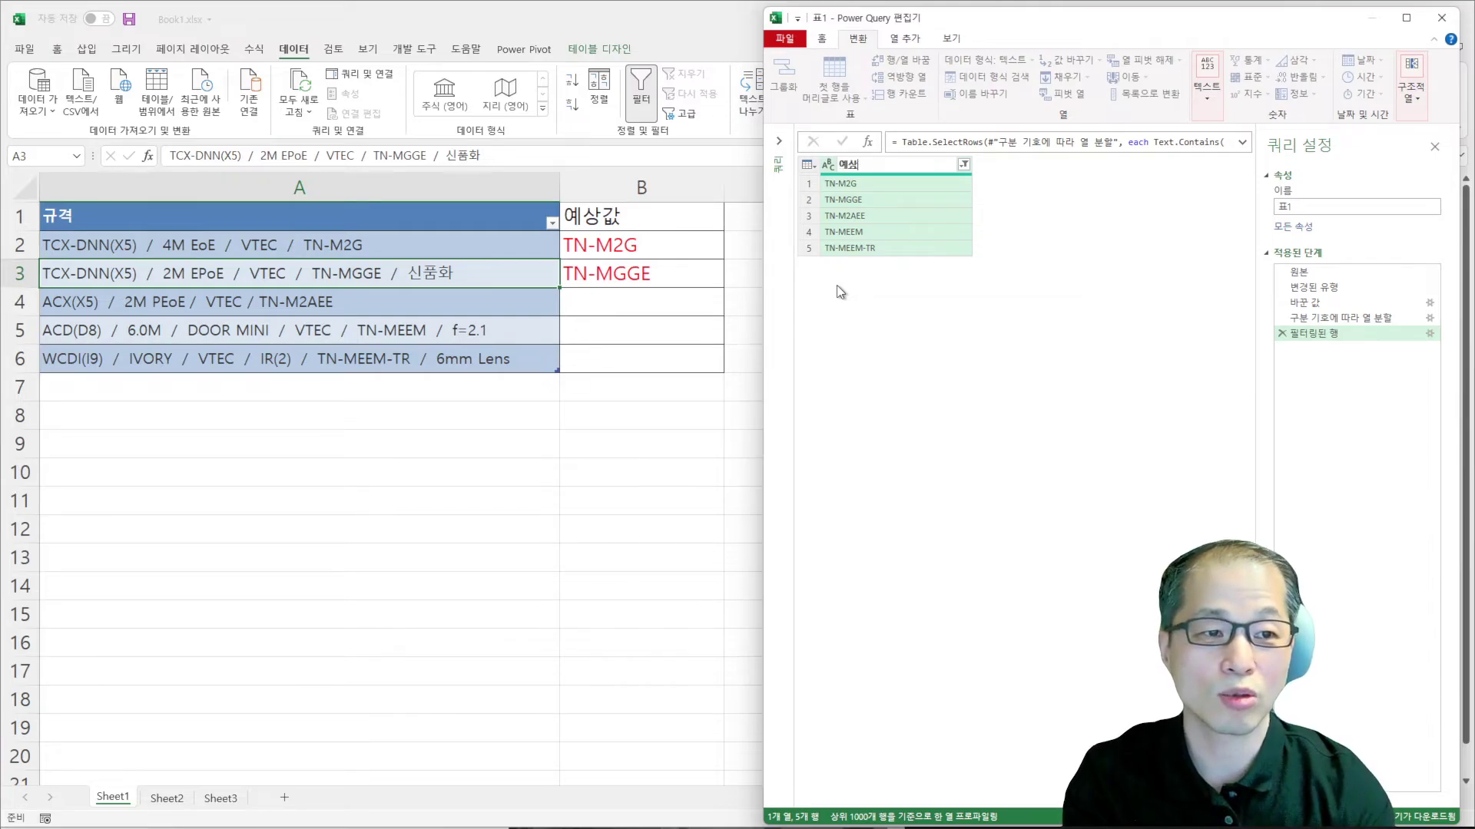
text(값)
key(Return)
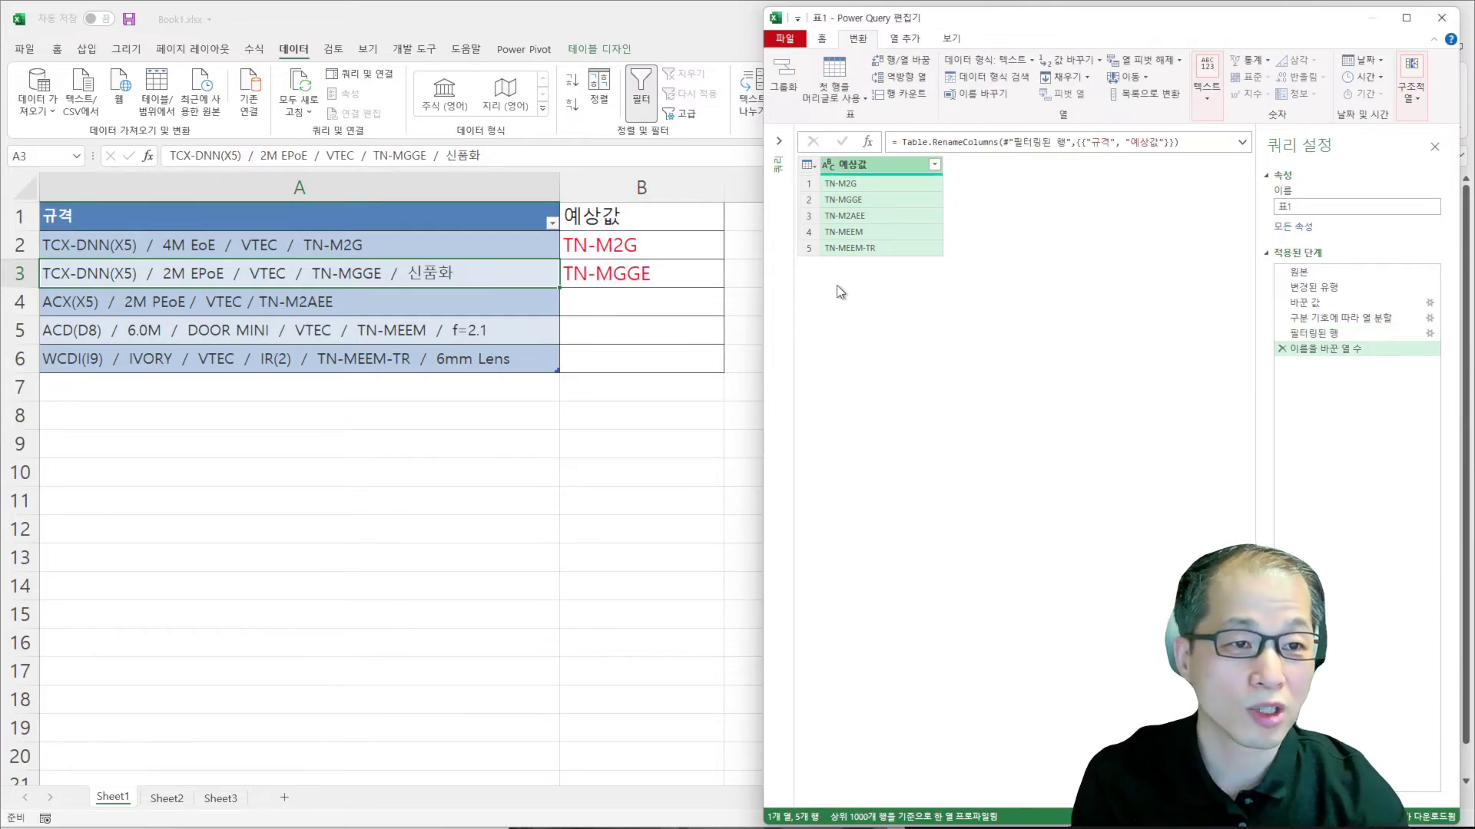
- Close the query editor and load the query as a table into the existing worksheet at Sheet1 cell B1
click(823, 40)
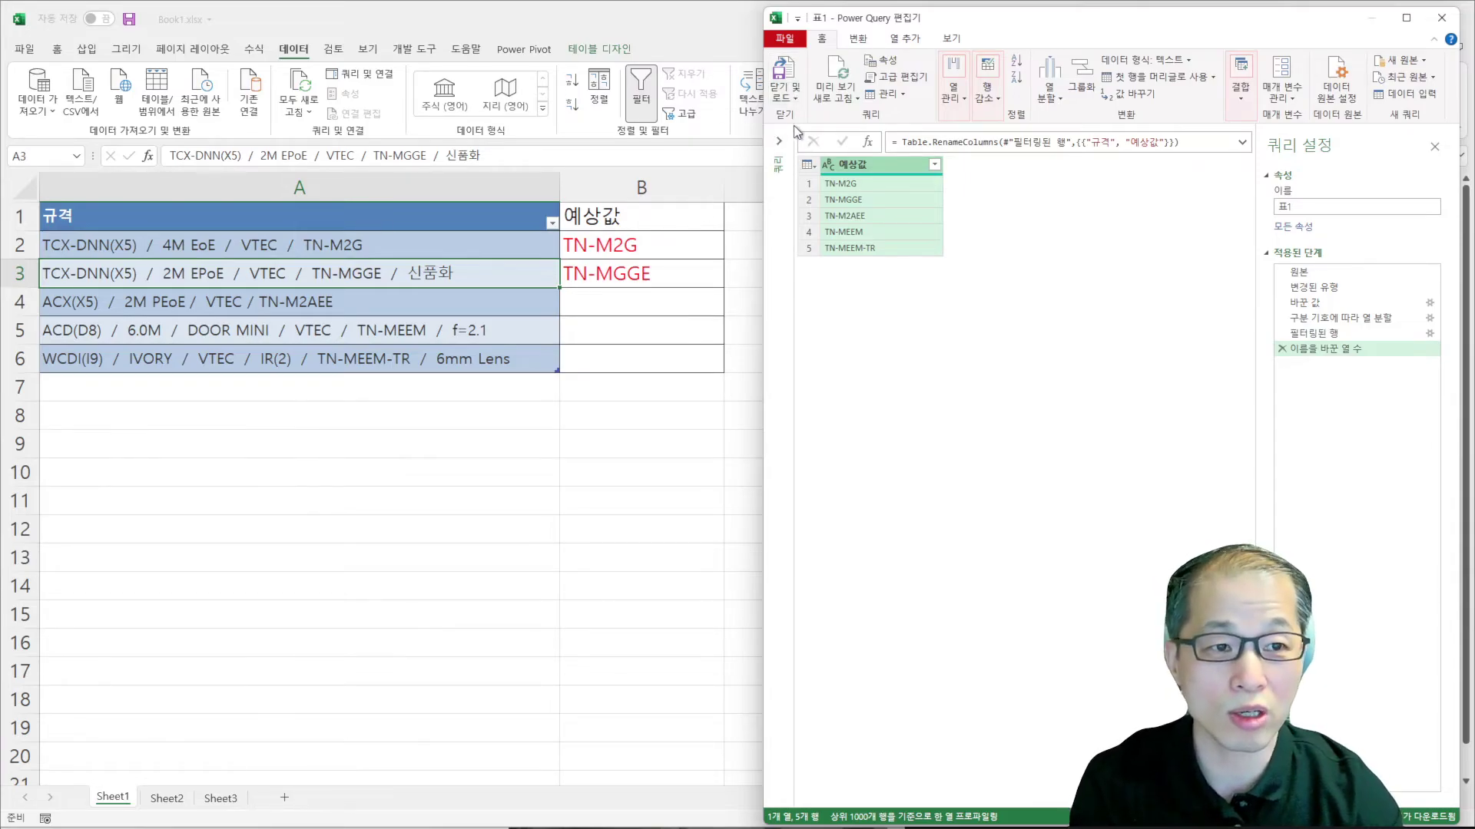
click(792, 98)
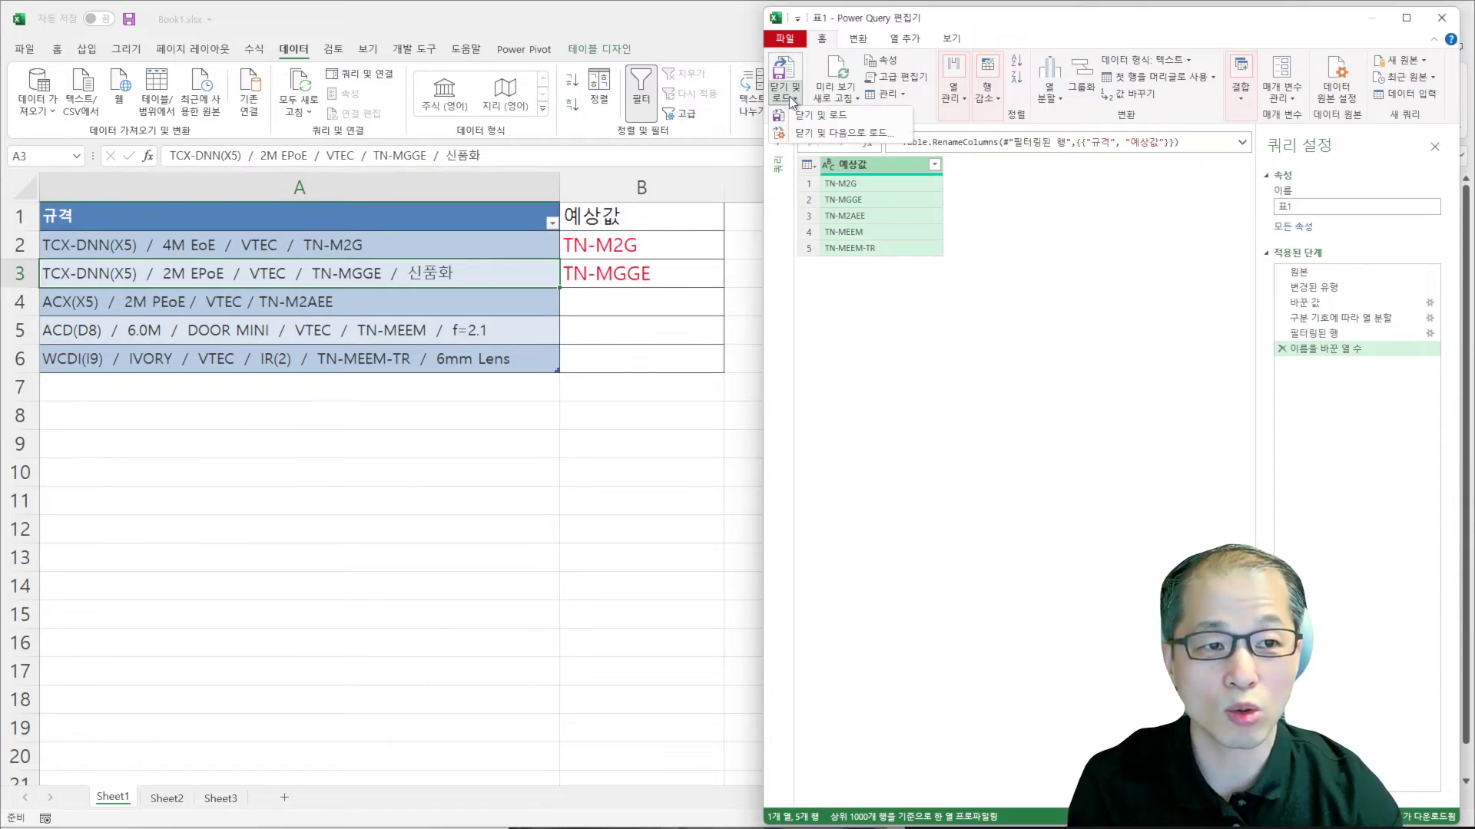
click(822, 134)
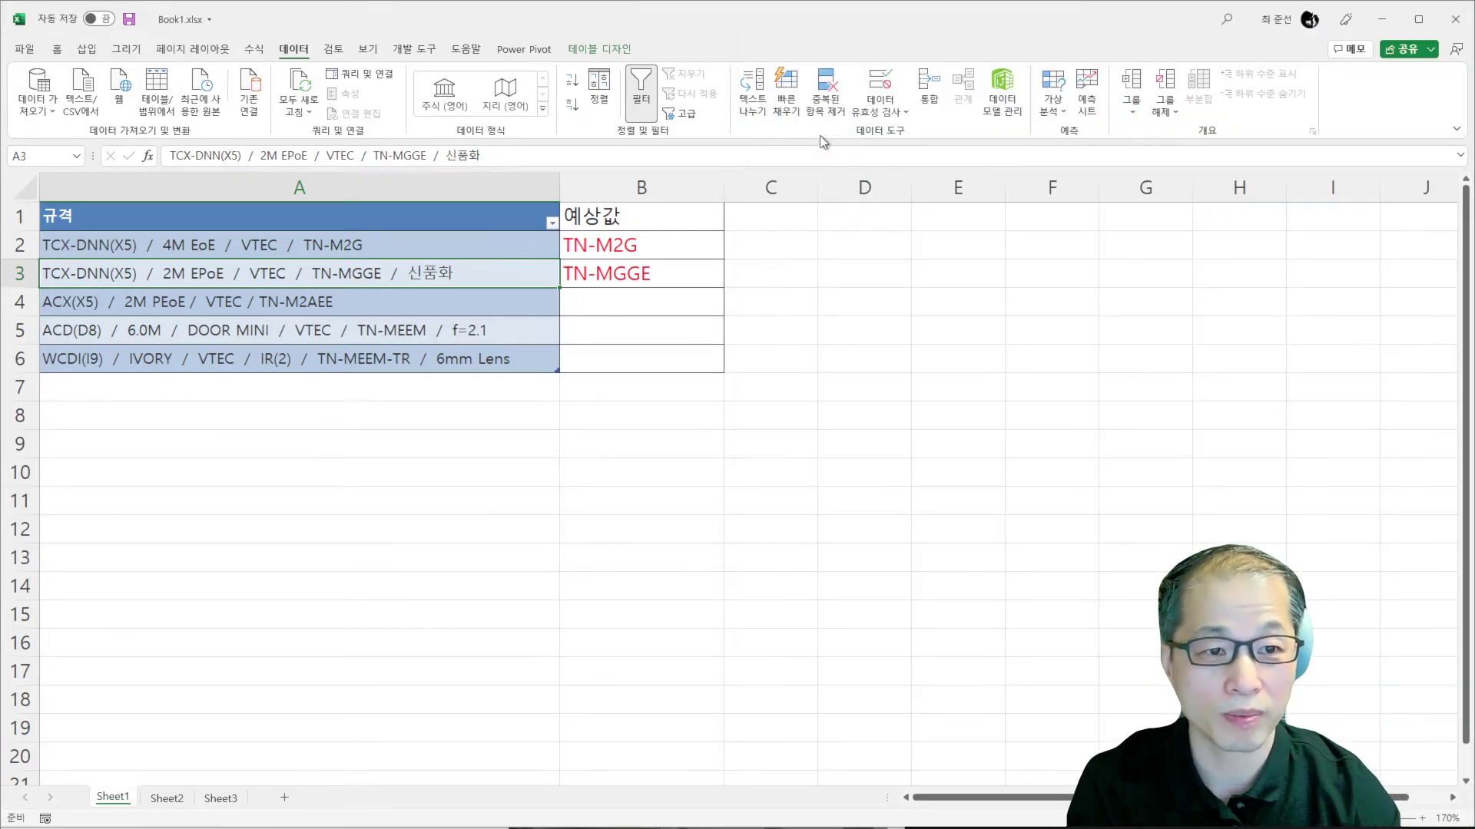
drag(751, 273, 874, 223)
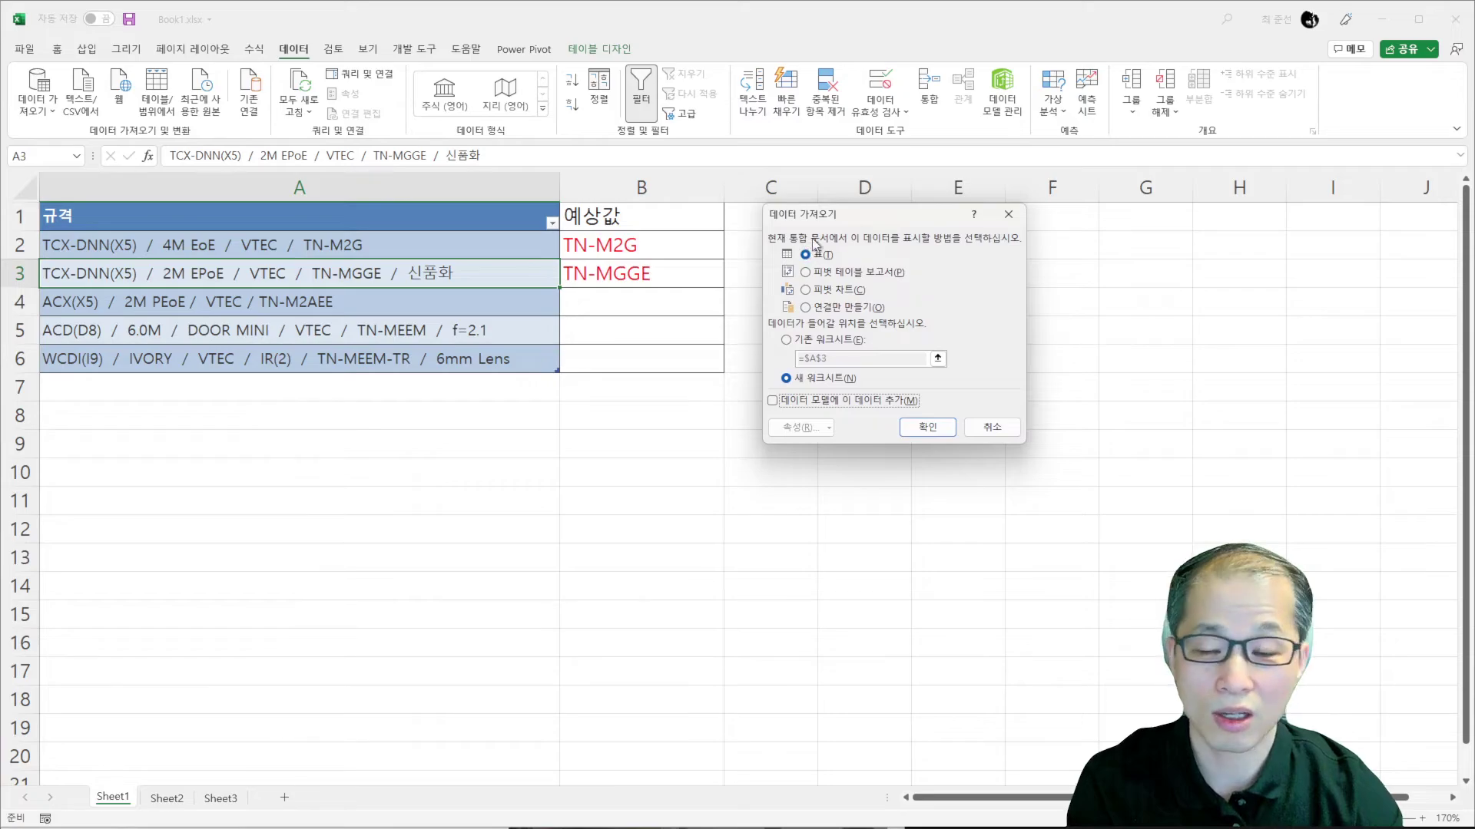
click(816, 342)
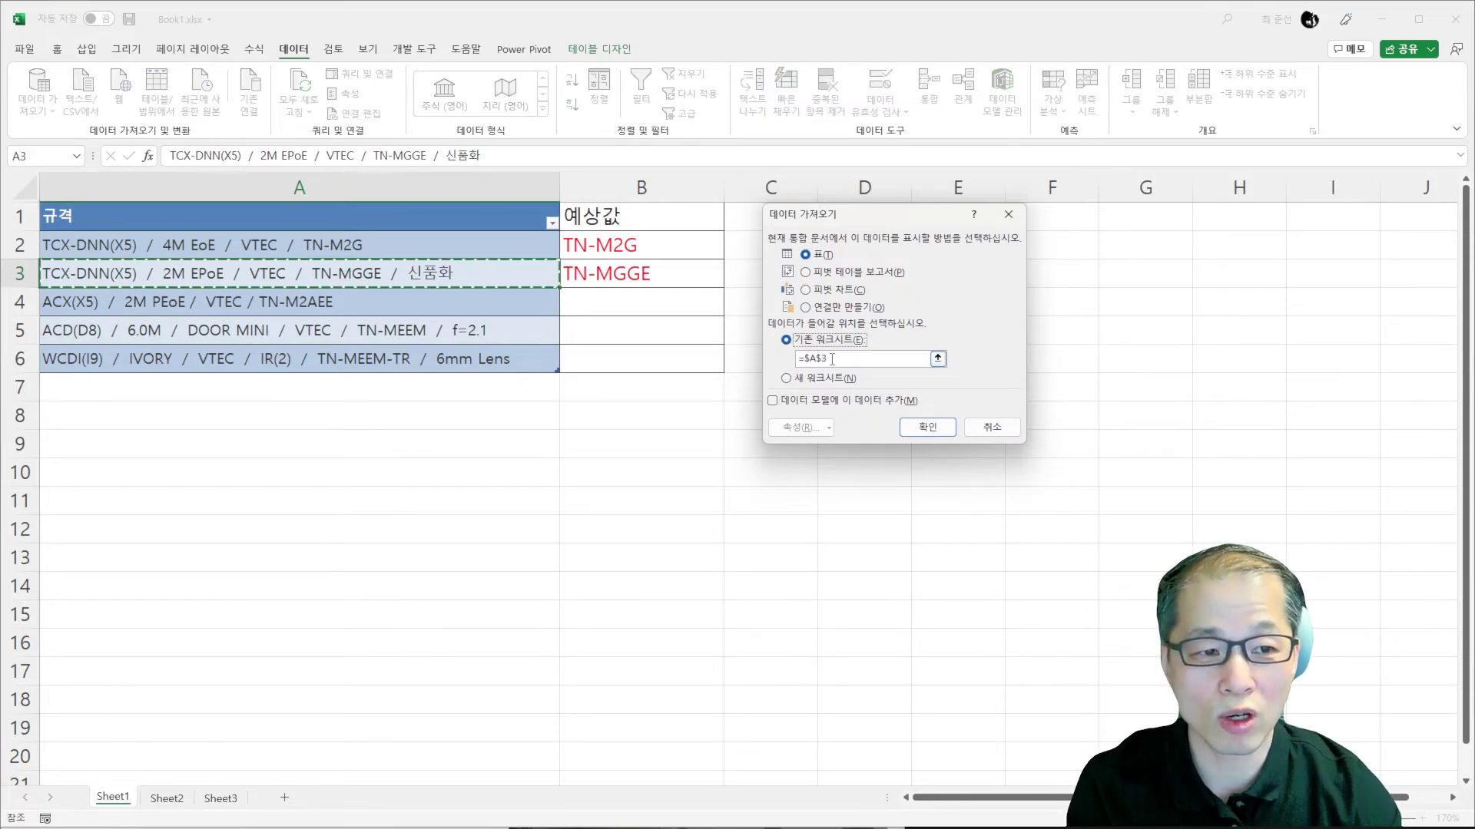
drag(835, 359, 797, 358)
click(592, 224)
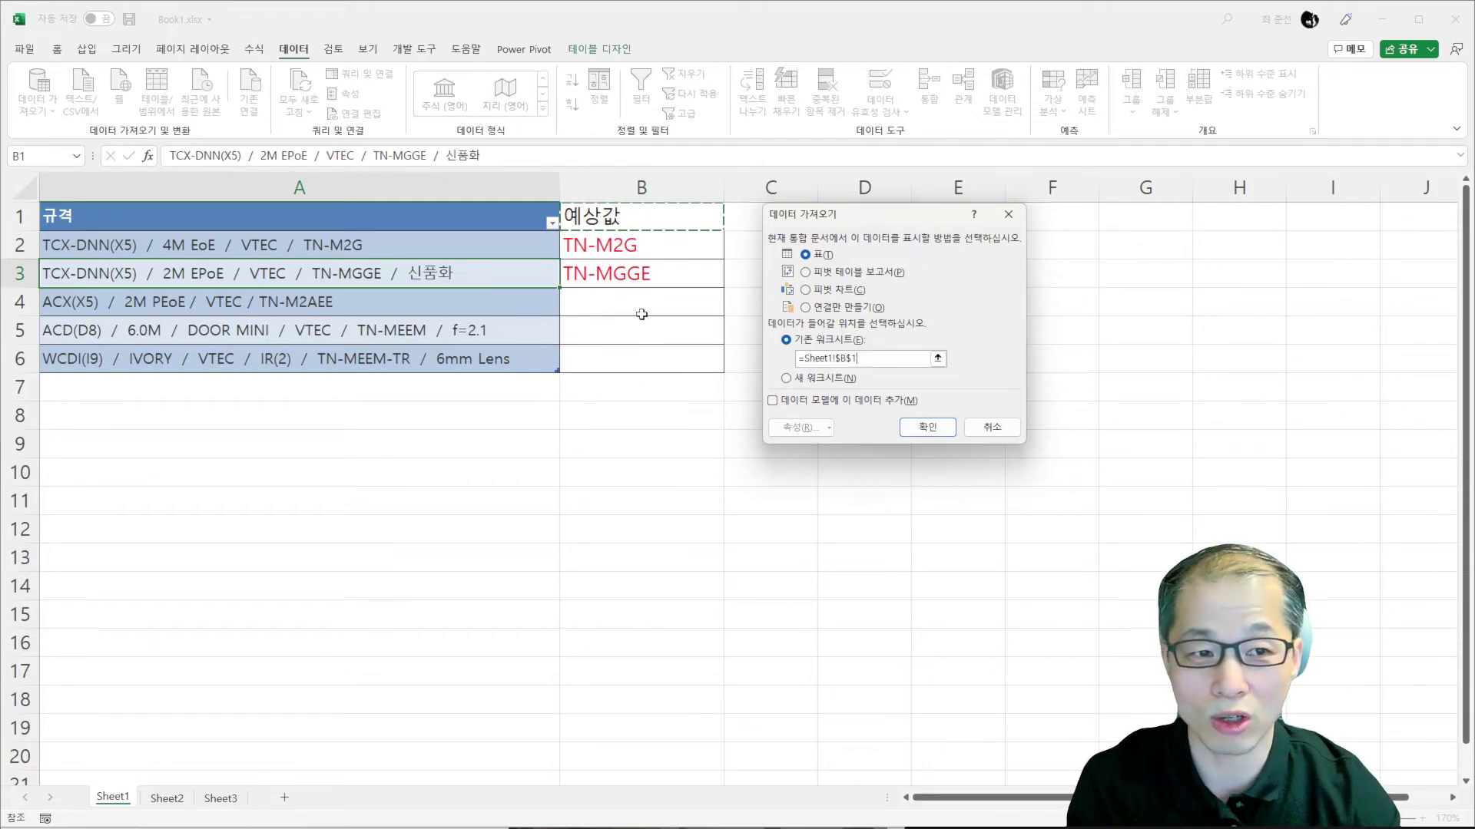
click(935, 435)
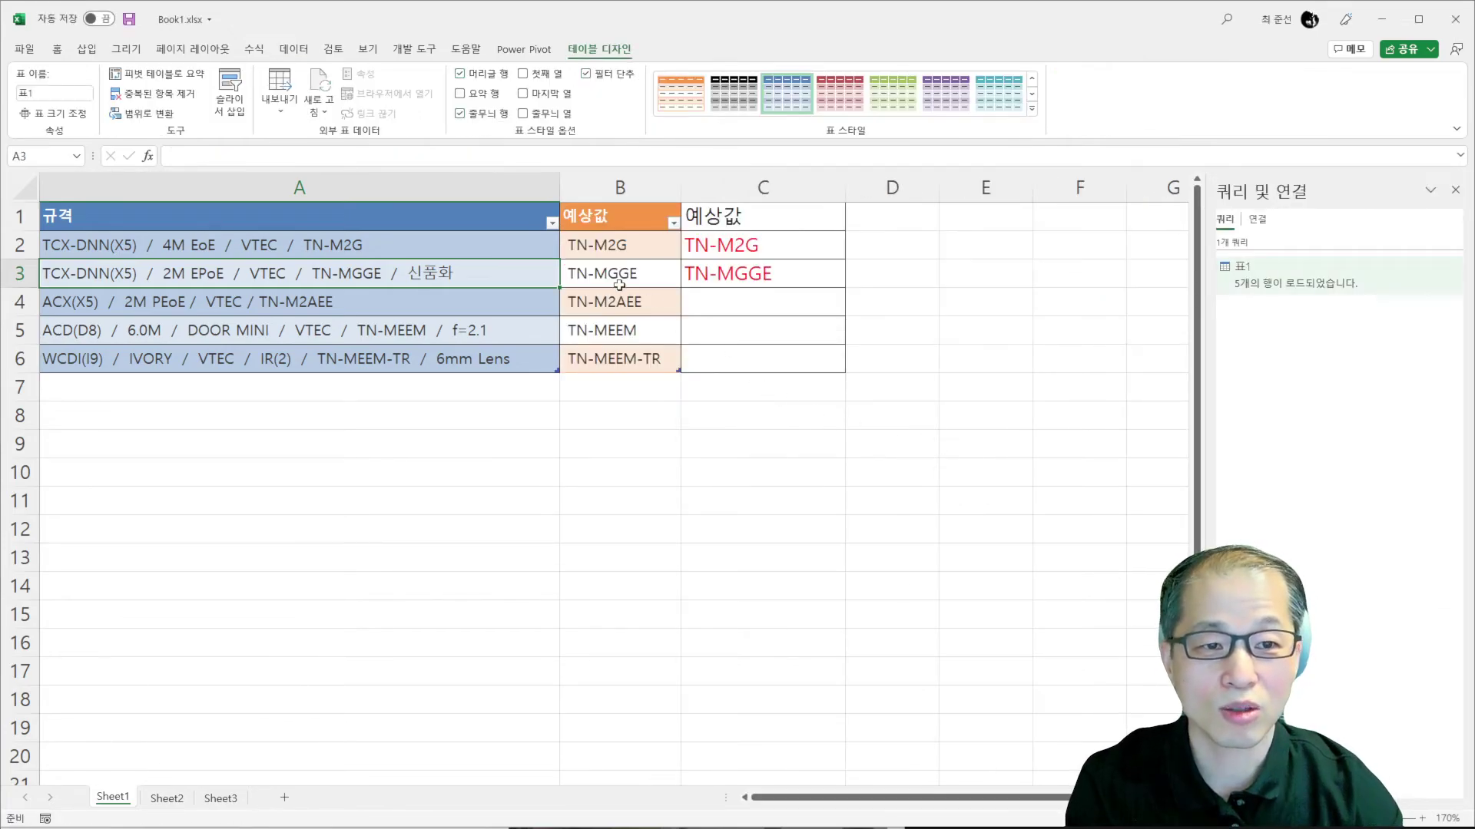
- Compare the 규격 texts in rows 2 to 6 with the extracted model names in the loaded 예상값 table
click(364, 247)
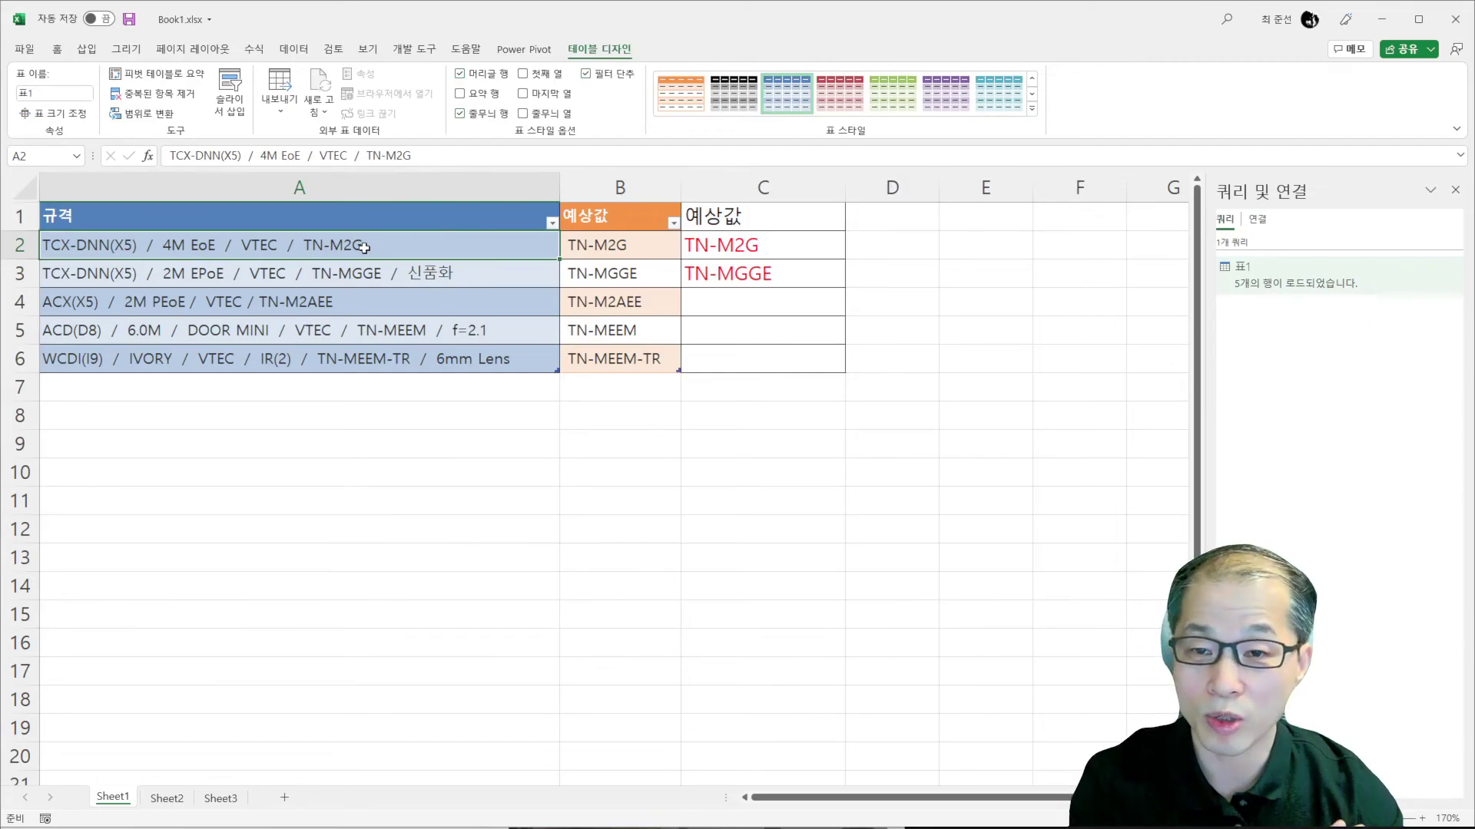
click(624, 251)
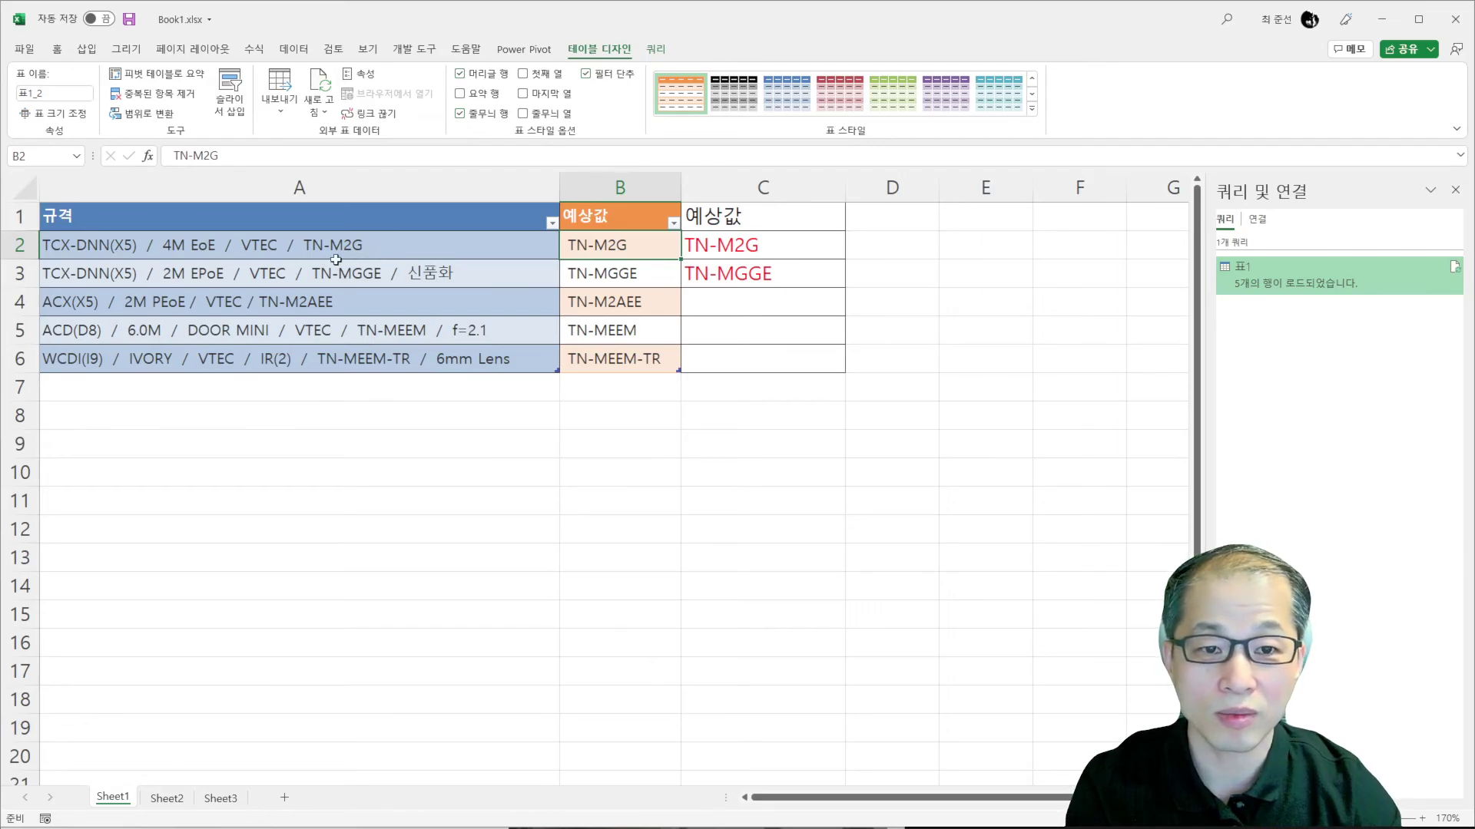
click(444, 265)
click(410, 254)
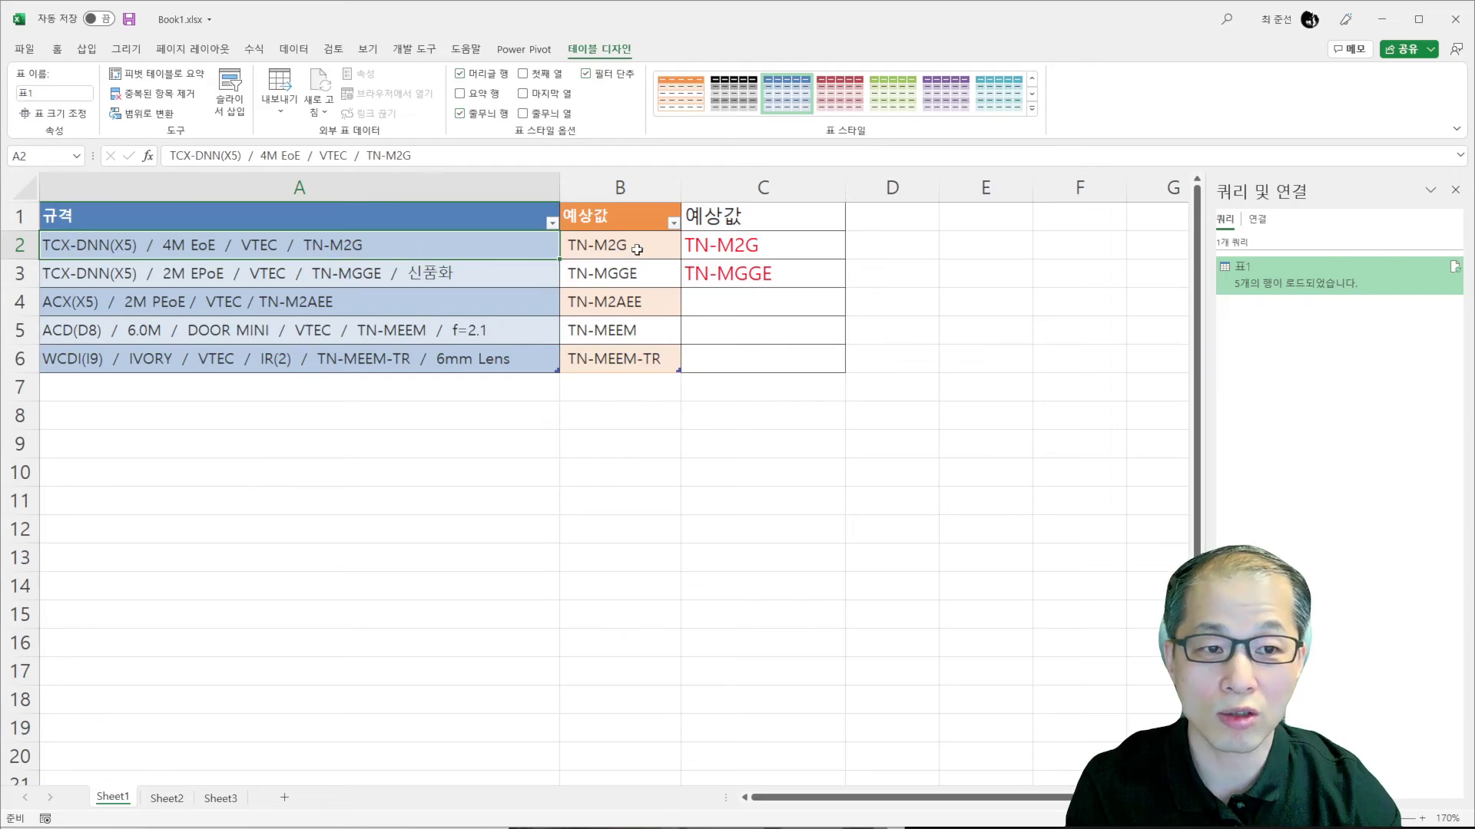
click(596, 248)
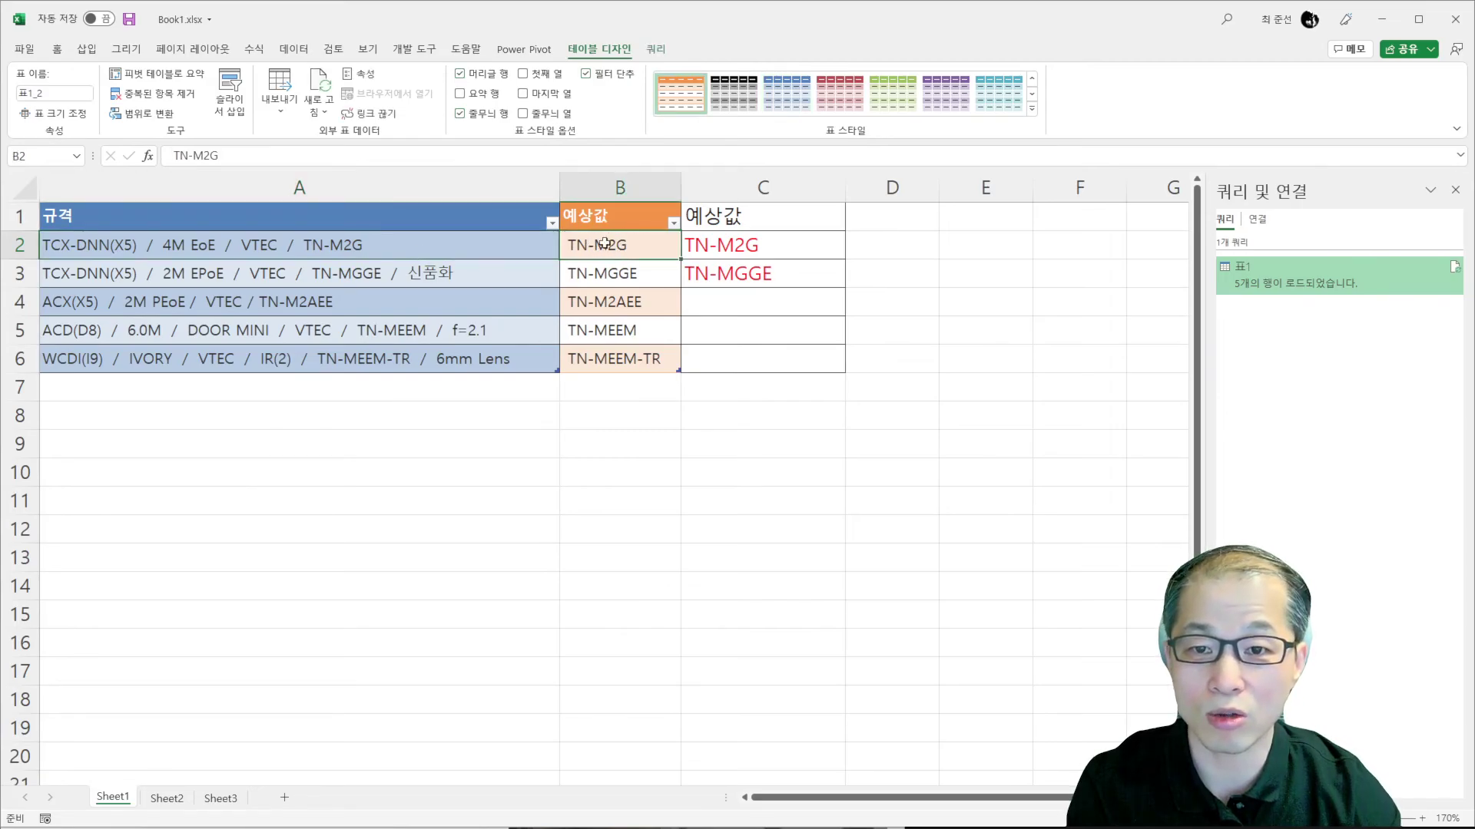
click(364, 281)
click(290, 301)
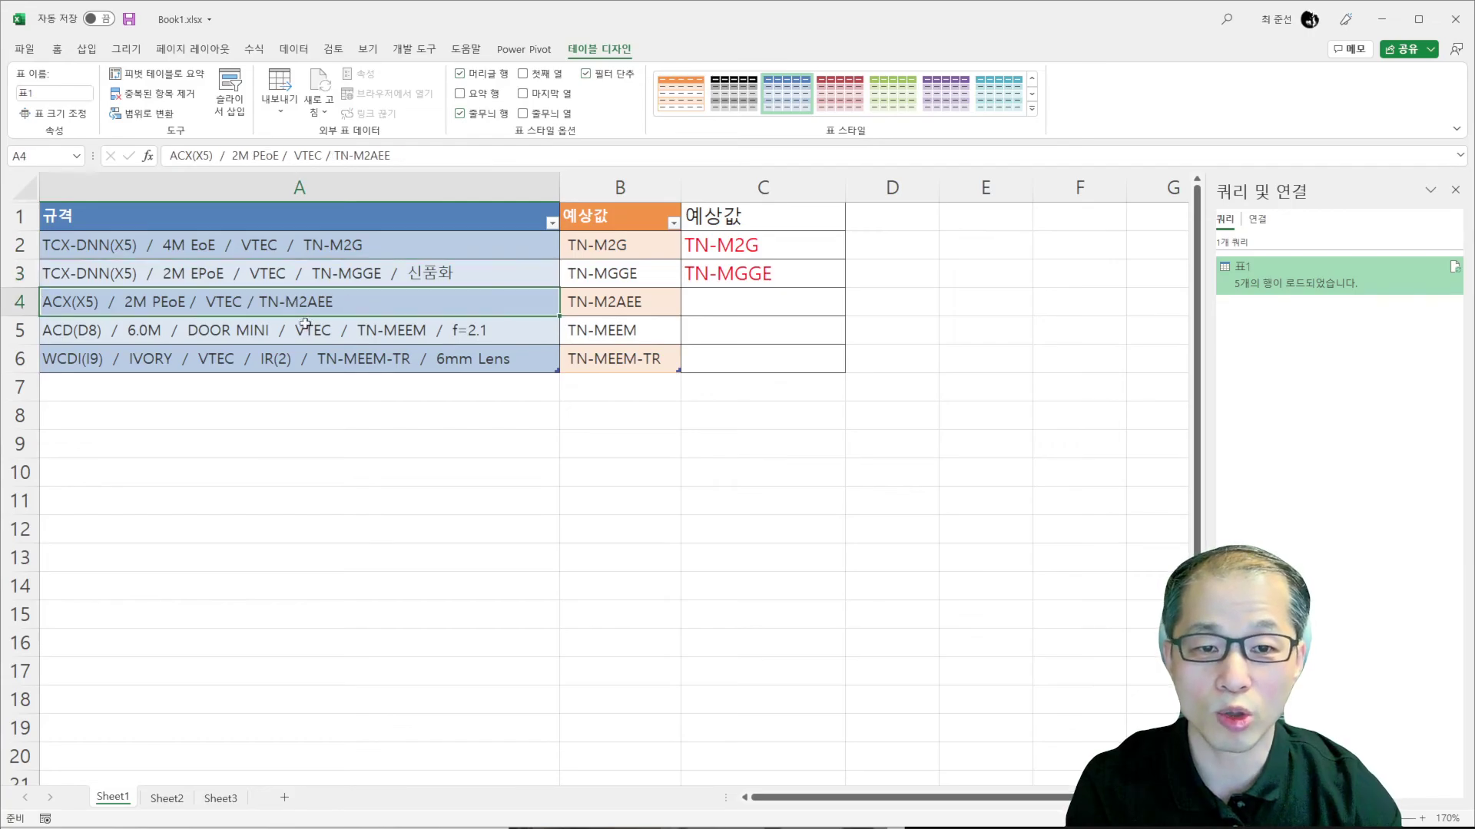
click(376, 332)
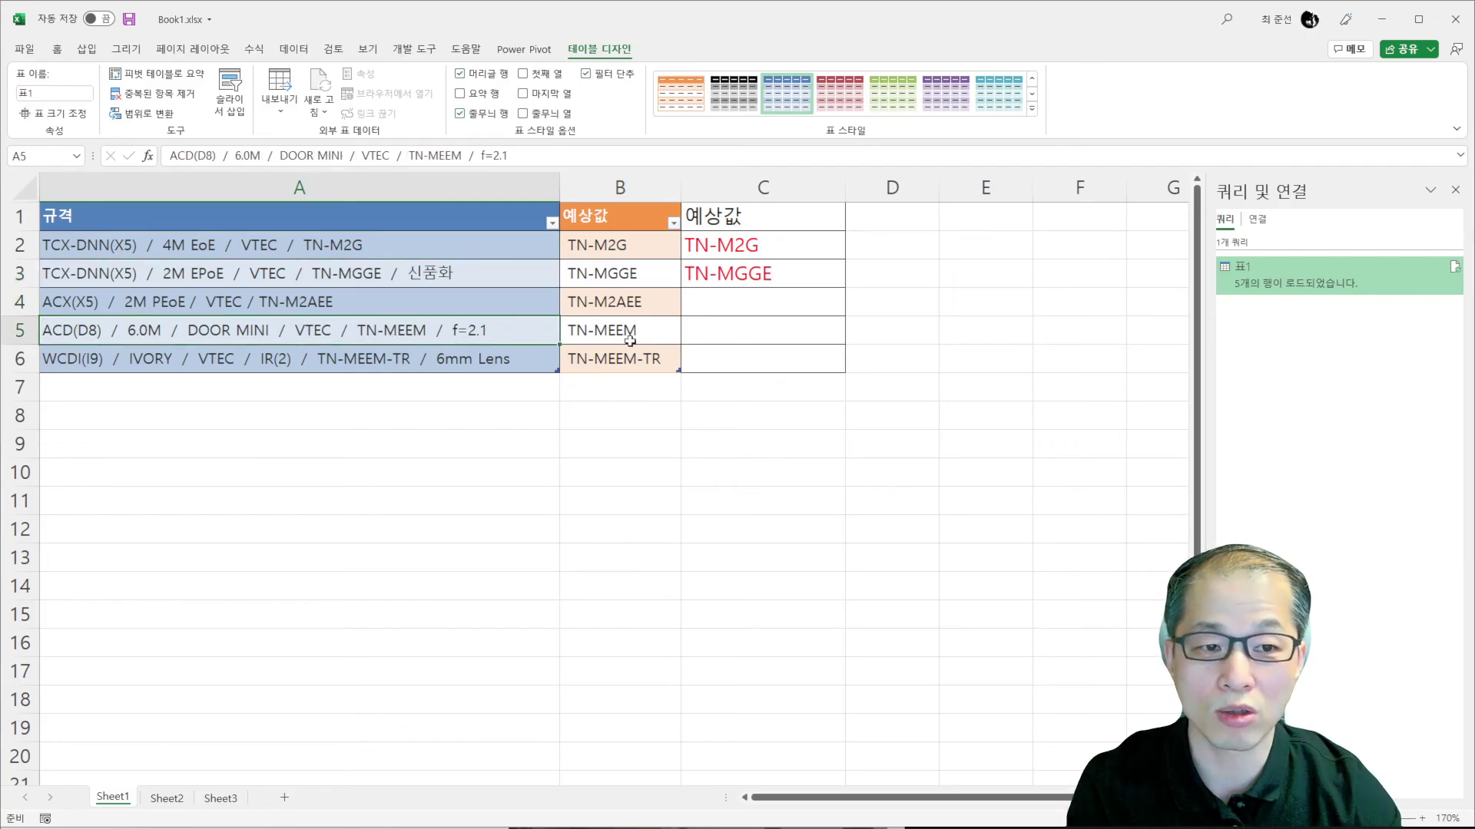
click(387, 359)
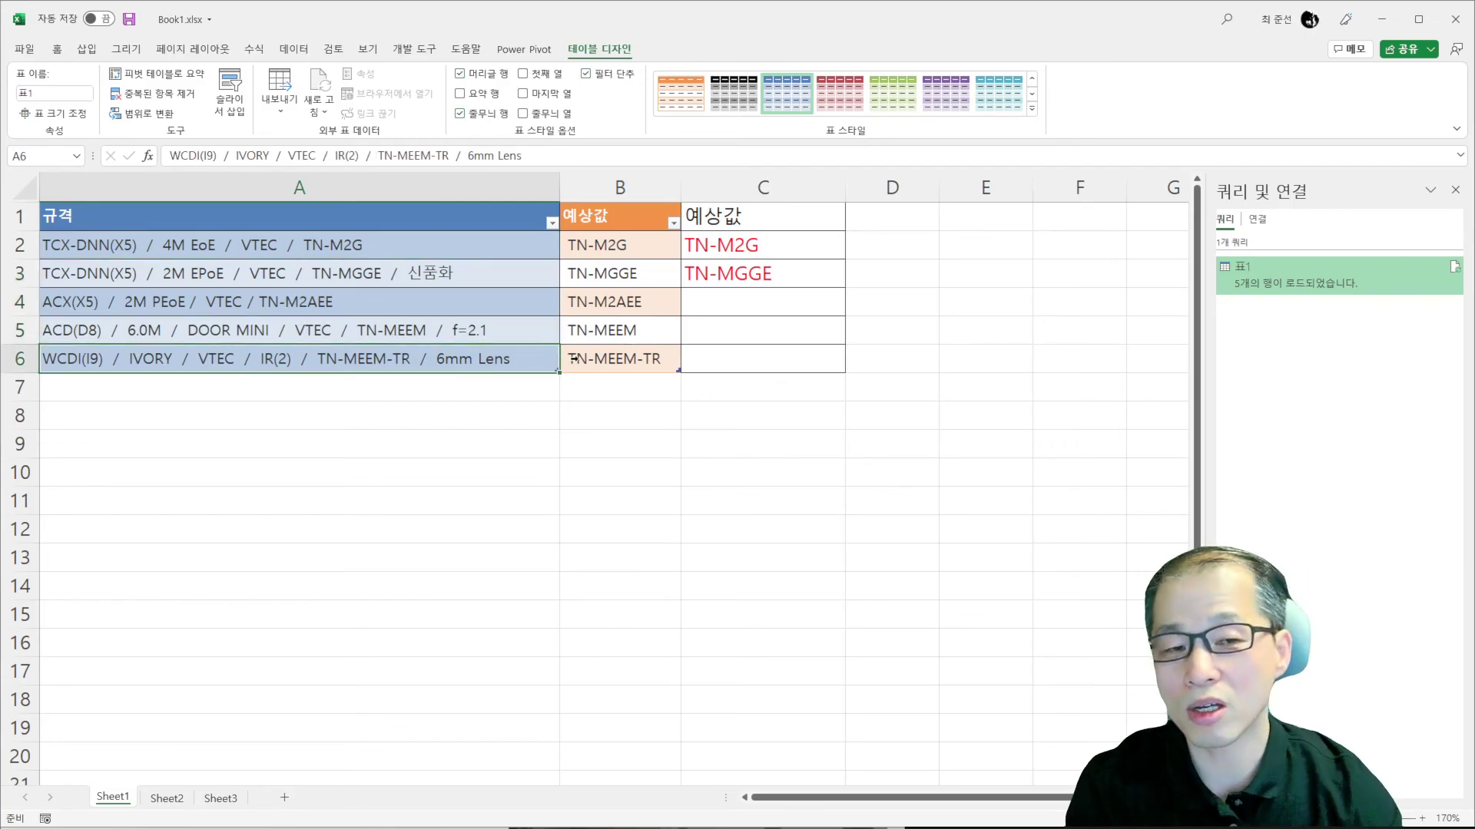